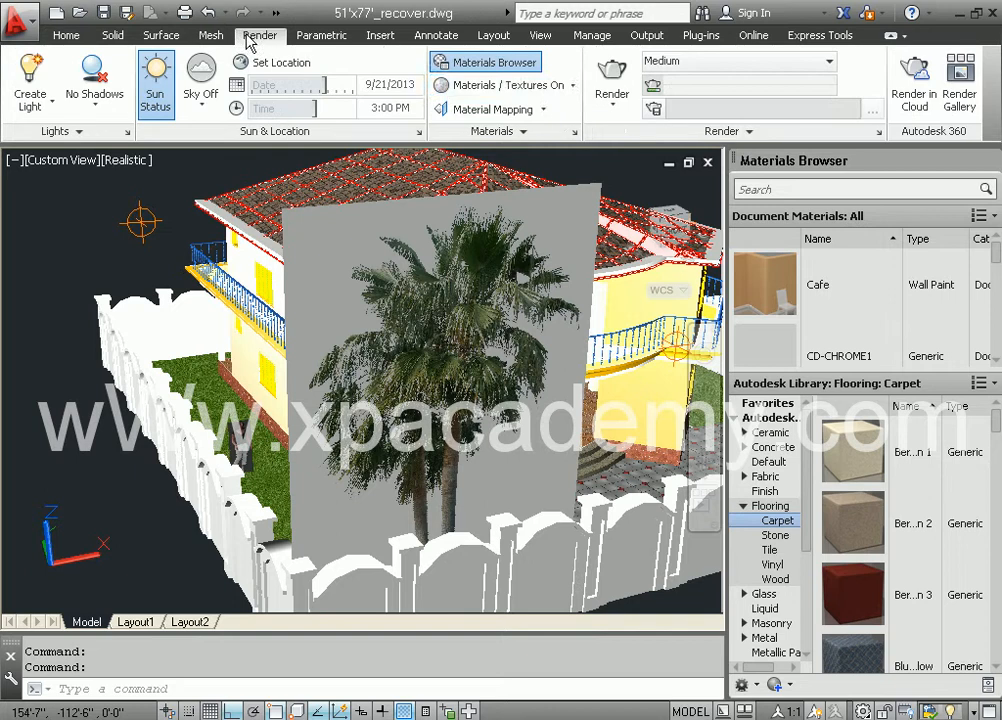
- Render the current view of the house with the Medium preset, then close the finished rendering
{"action": "left_click", "coordinate": [608, 68]}
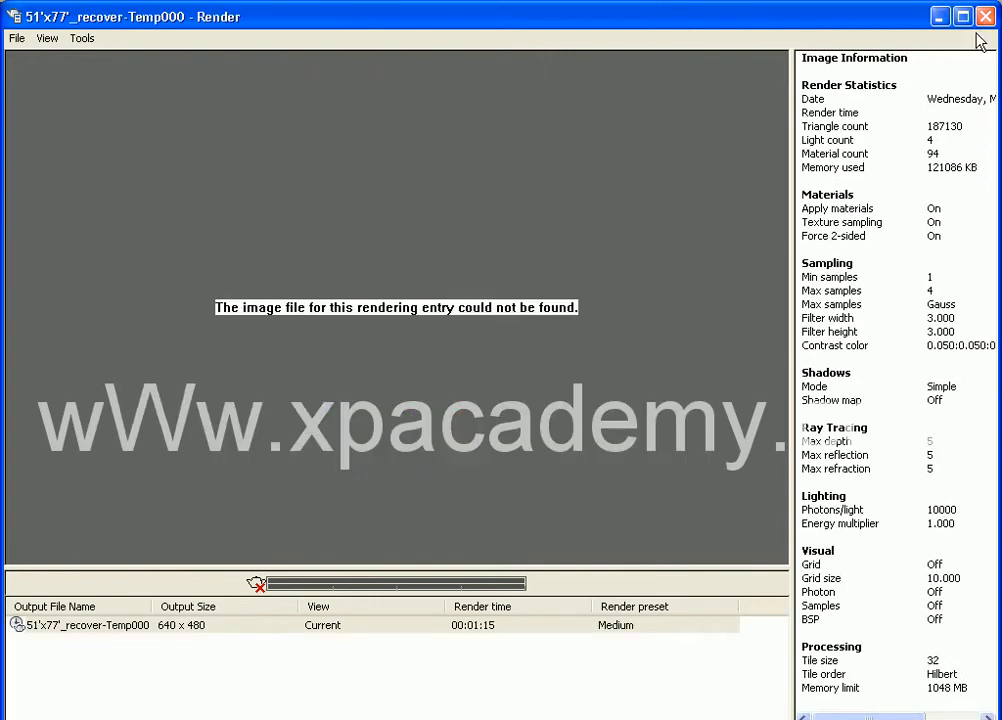
{"action": "left_click", "coordinate": [986, 17]}
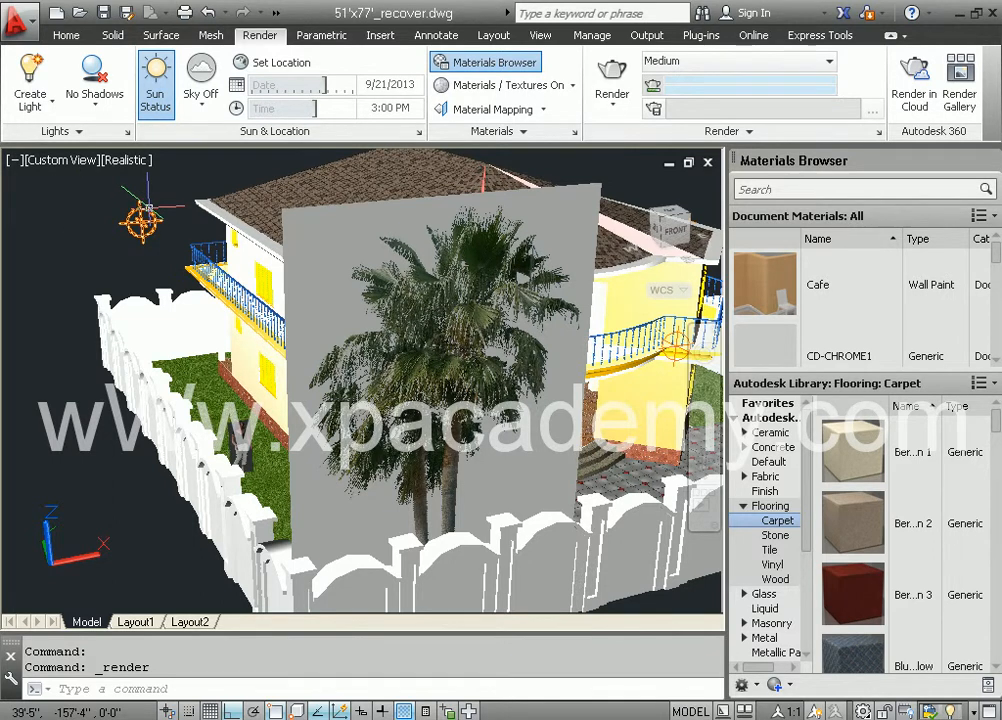
- Change the viewport's visual style to Shaded
{"action": "left_click", "coordinate": [141, 222]}
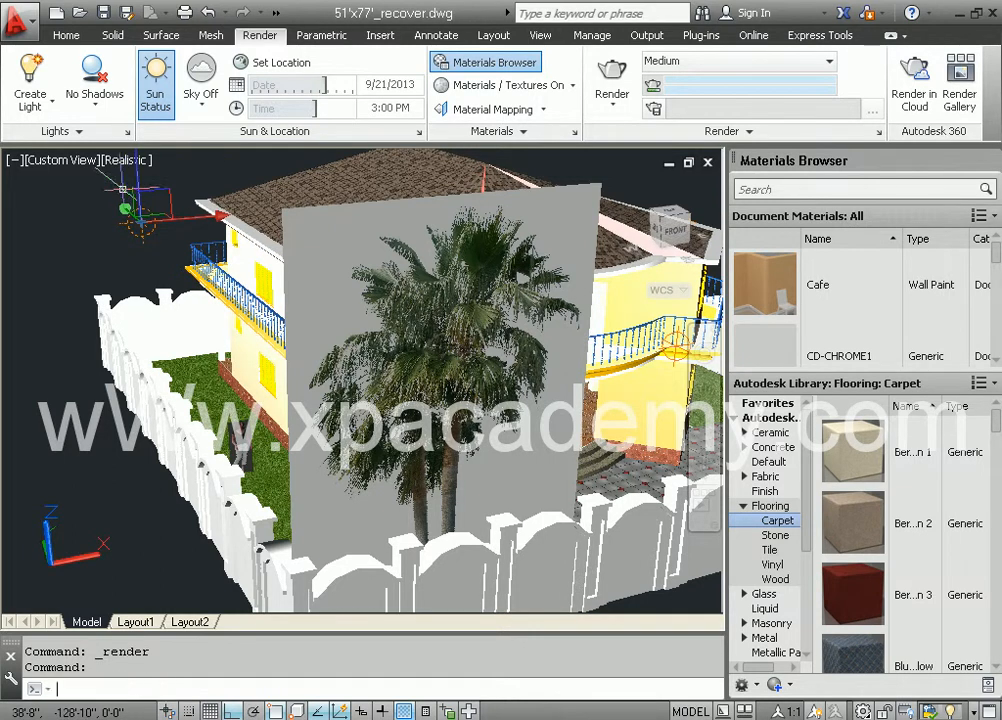
{"action": "key", "text": "Escape"}
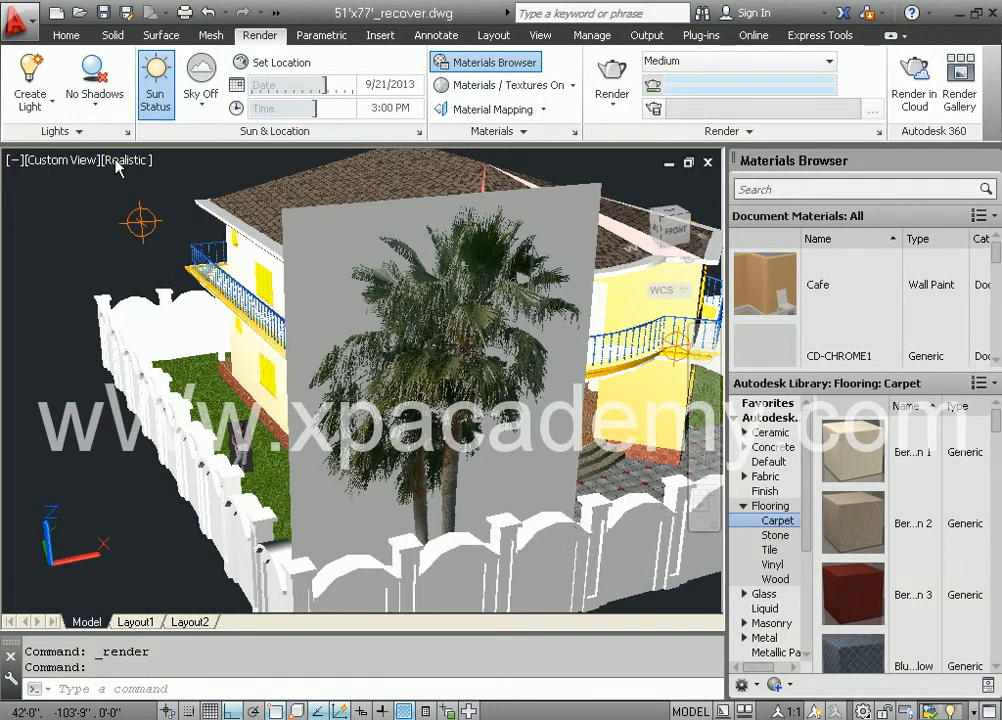
{"action": "left_click", "coordinate": [118, 163]}
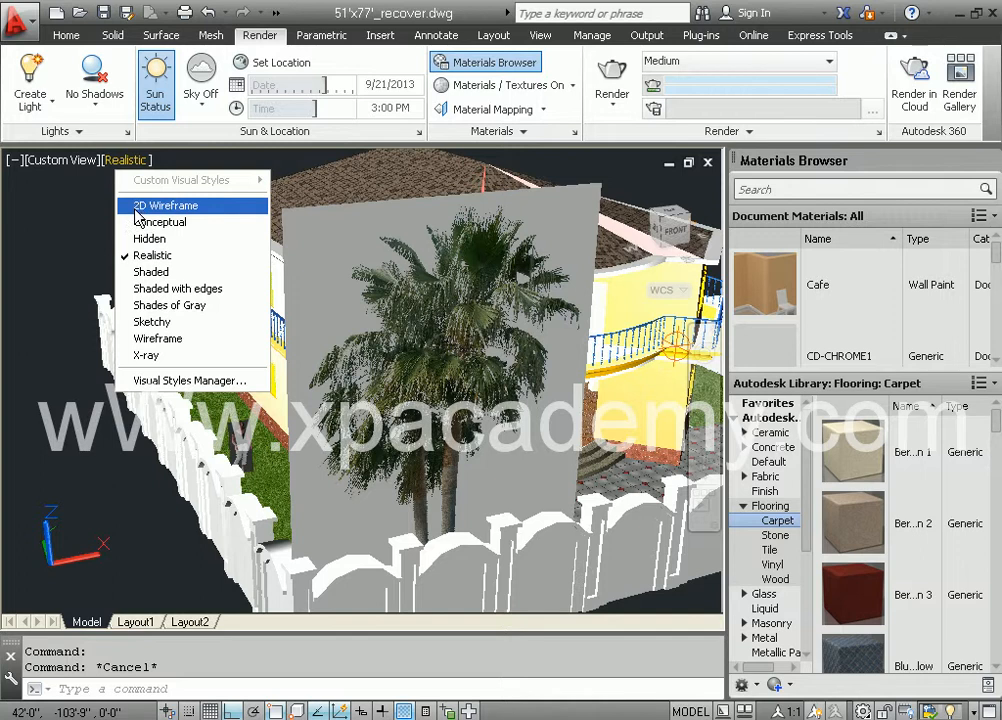
{"action": "left_click", "coordinate": [139, 274]}
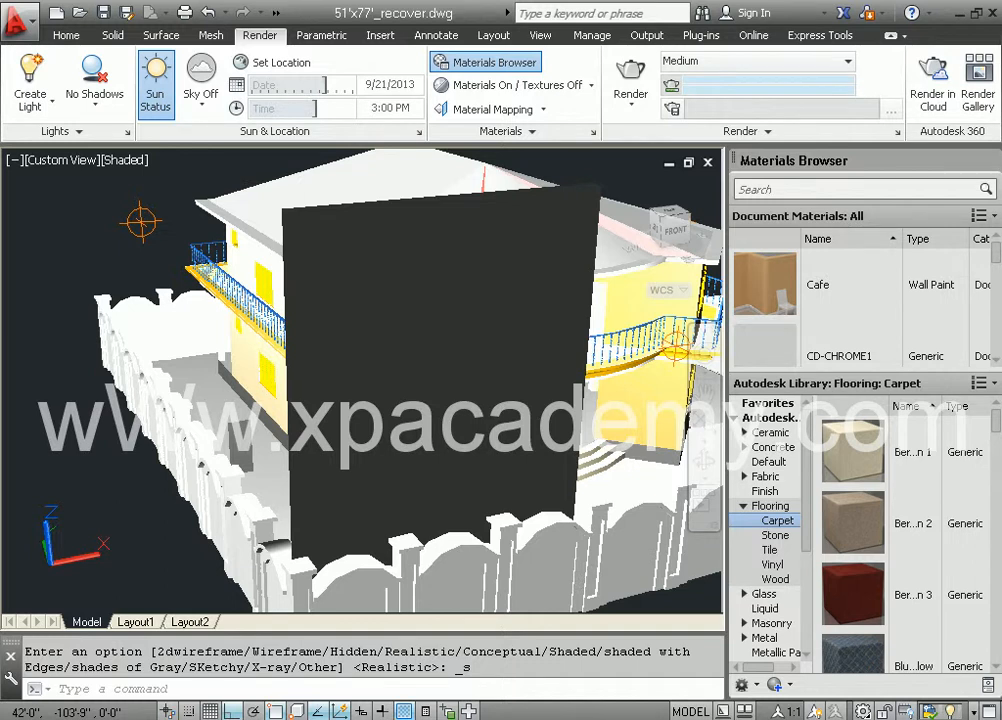
- List the lights in the model and set Shadows to Off in the properties of Pointlight1
{"action": "left_click", "coordinate": [128, 133]}
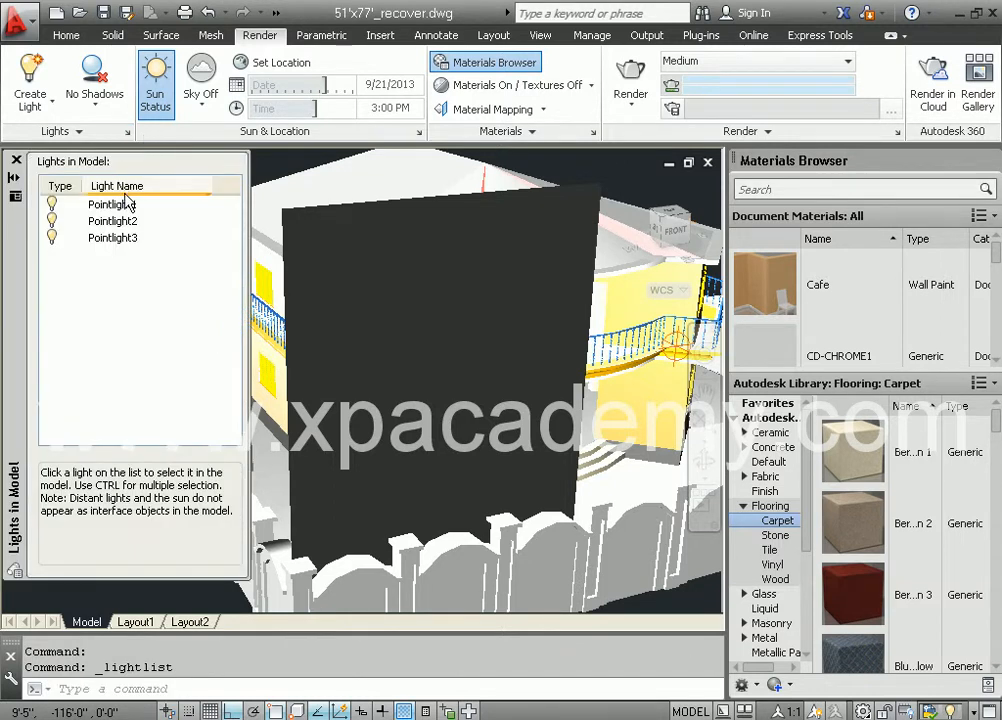
{"action": "left_click", "coordinate": [124, 206]}
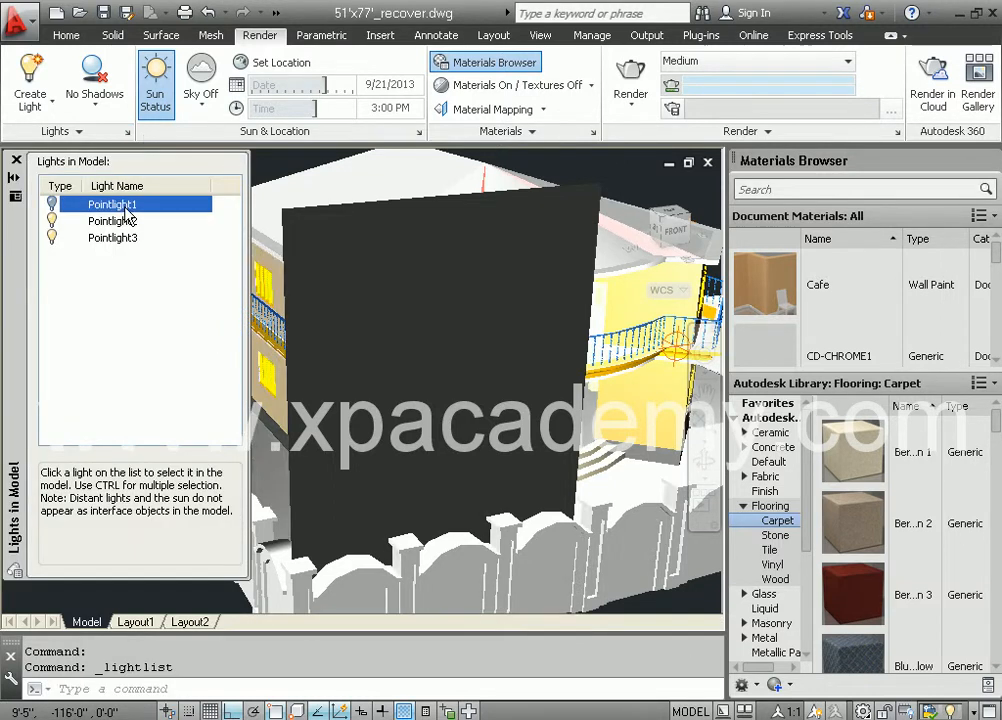
{"action": "right_click", "coordinate": [125, 209]}
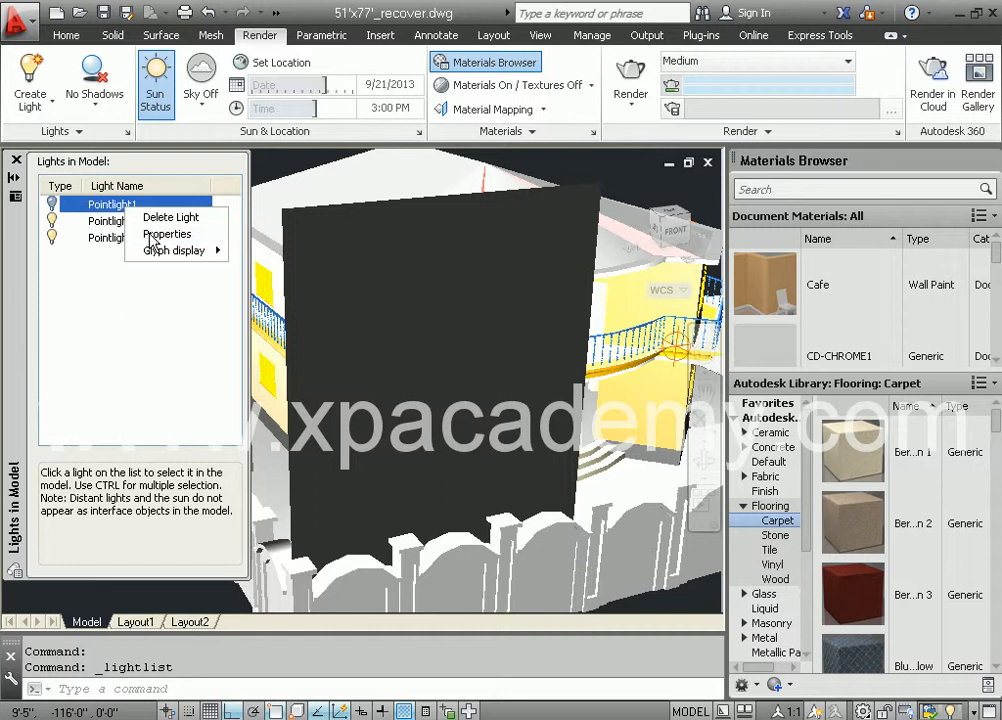
{"action": "left_click", "coordinate": [167, 234]}
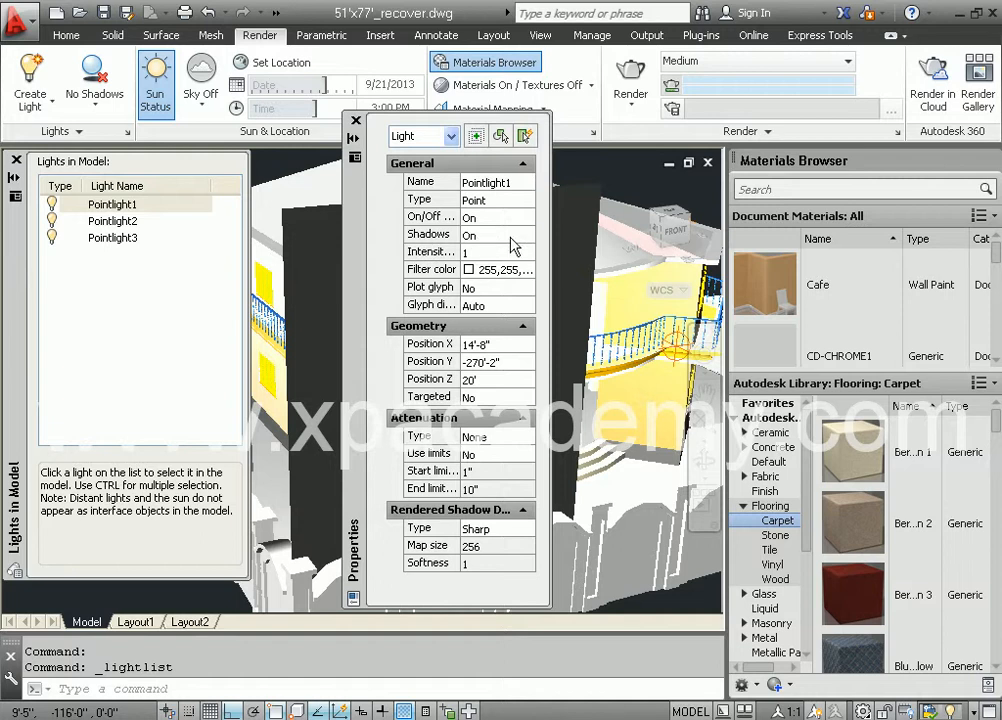
{"action": "left_click", "coordinate": [510, 236]}
{"action": "left_click", "coordinate": [527, 235]}
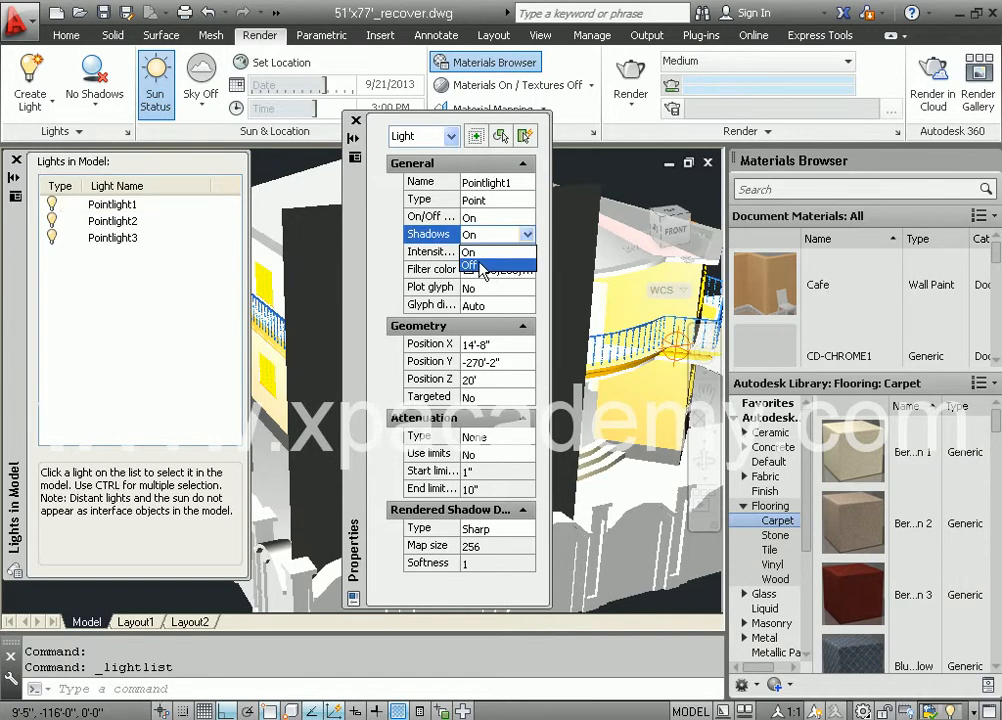
{"action": "left_click", "coordinate": [490, 267]}
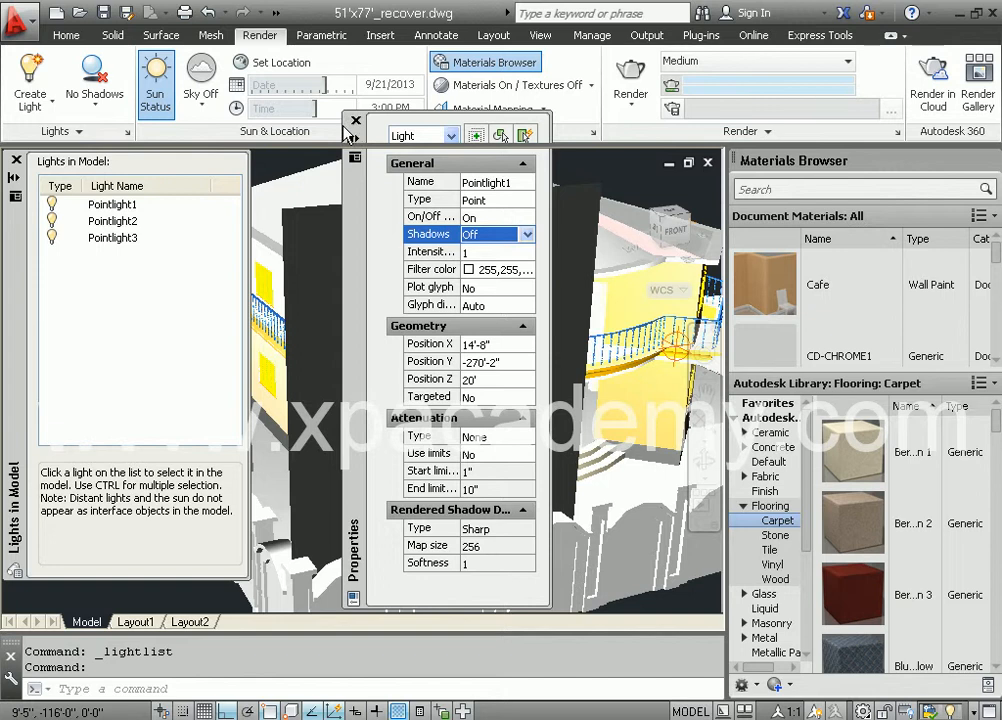
{"action": "left_click", "coordinate": [355, 120]}
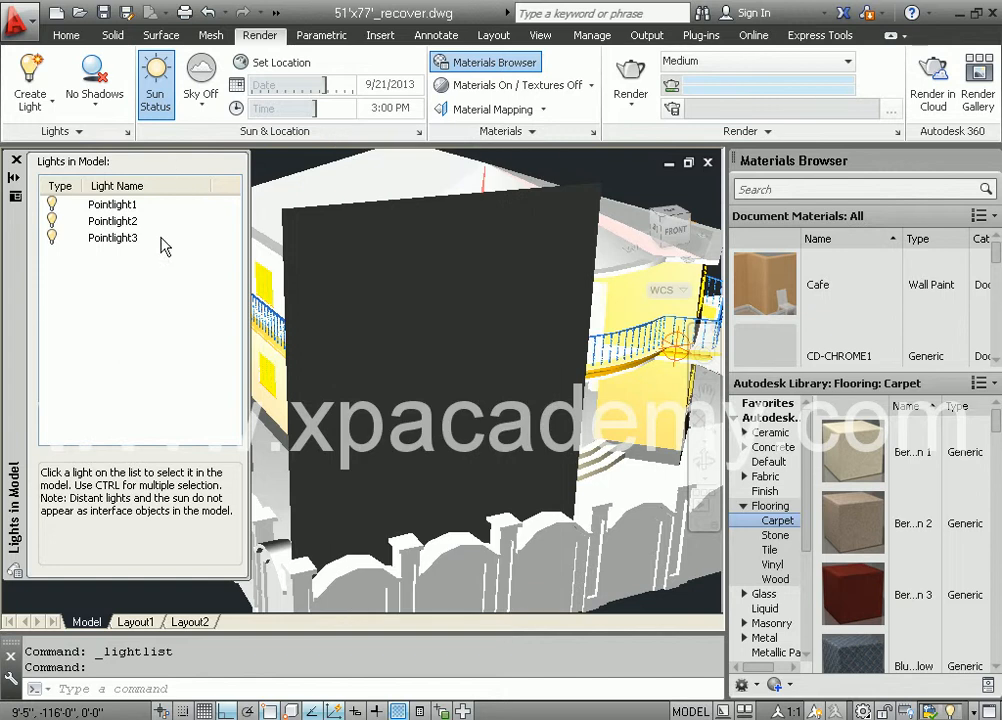
- Set Shadows to Off in the properties of Pointlight2
{"action": "left_click", "coordinate": [112, 224]}
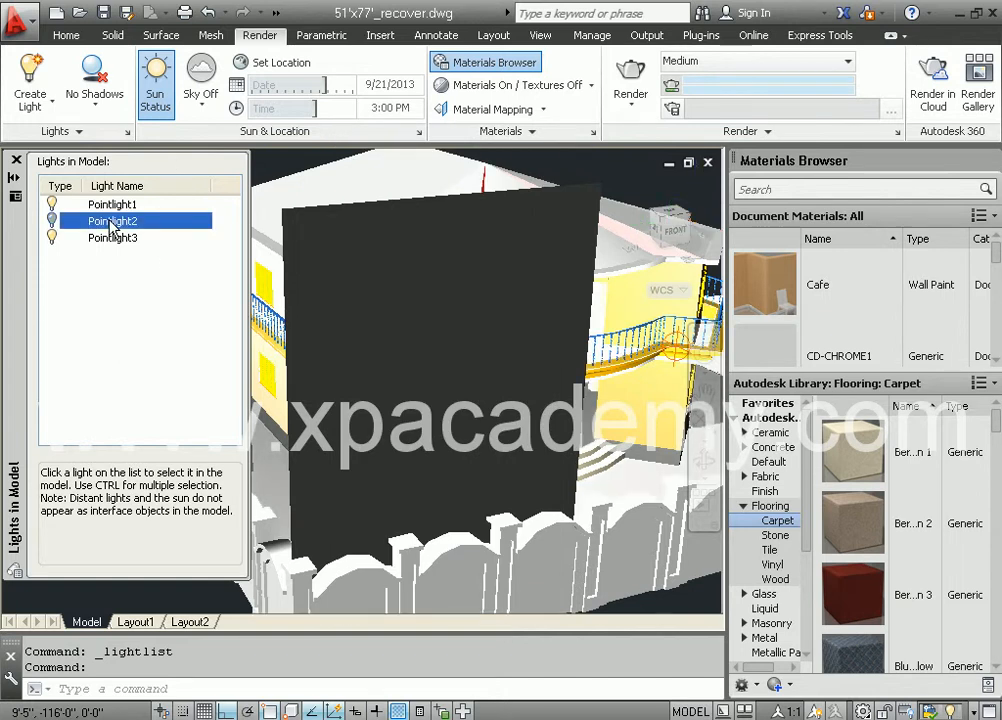
{"action": "right_click", "coordinate": [112, 226]}
{"action": "left_click", "coordinate": [168, 250]}
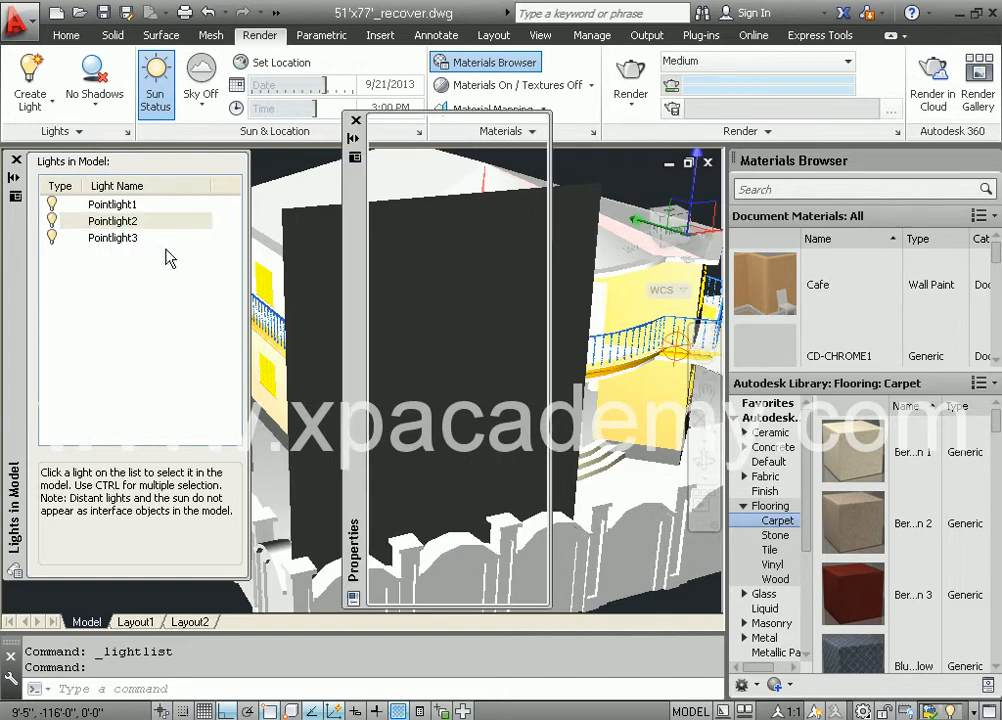
{"action": "left_click", "coordinate": [500, 236]}
{"action": "left_click", "coordinate": [527, 235]}
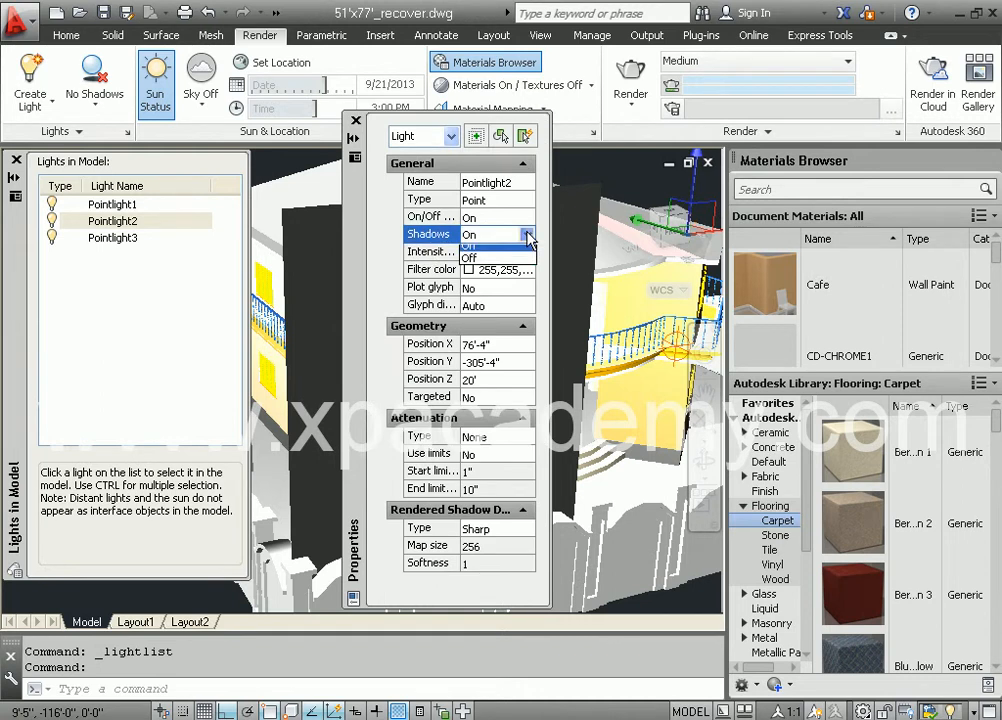
{"action": "left_click", "coordinate": [123, 241]}
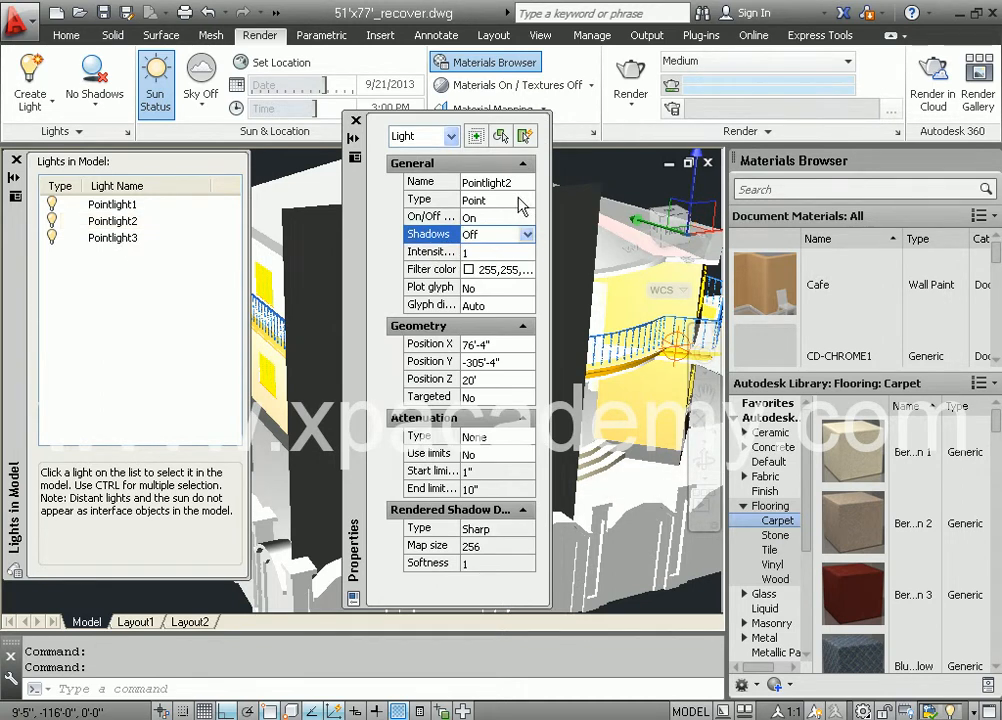
- Set Shadows to Off for Pointlight3 and close the light properties and the list of lights
{"action": "left_click", "coordinate": [123, 240]}
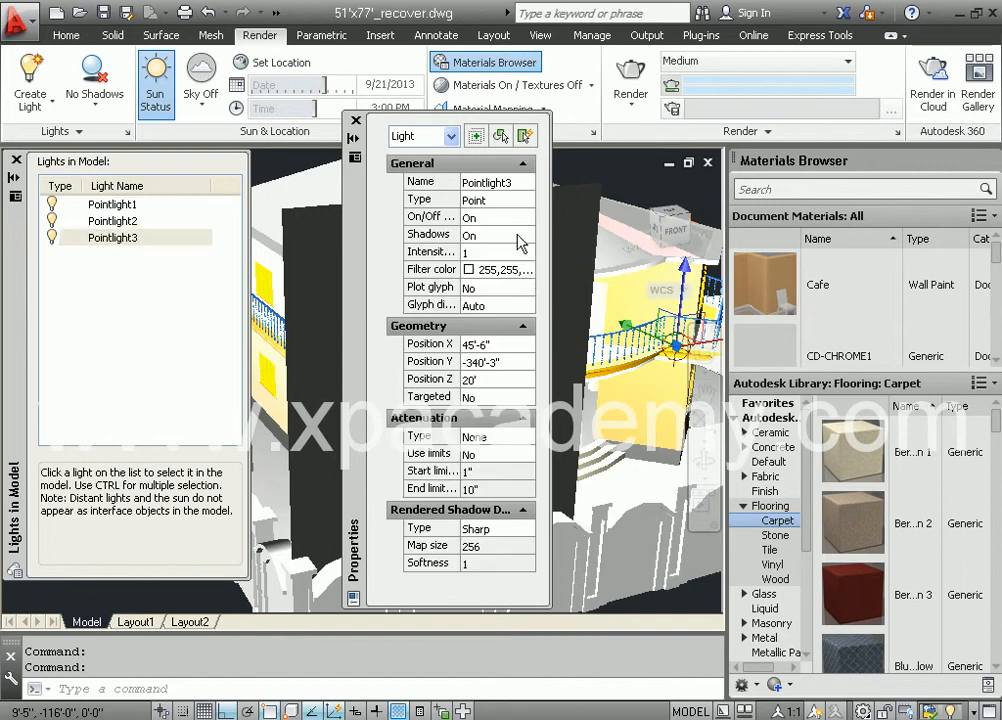
{"action": "left_click", "coordinate": [522, 235]}
{"action": "left_click", "coordinate": [527, 235]}
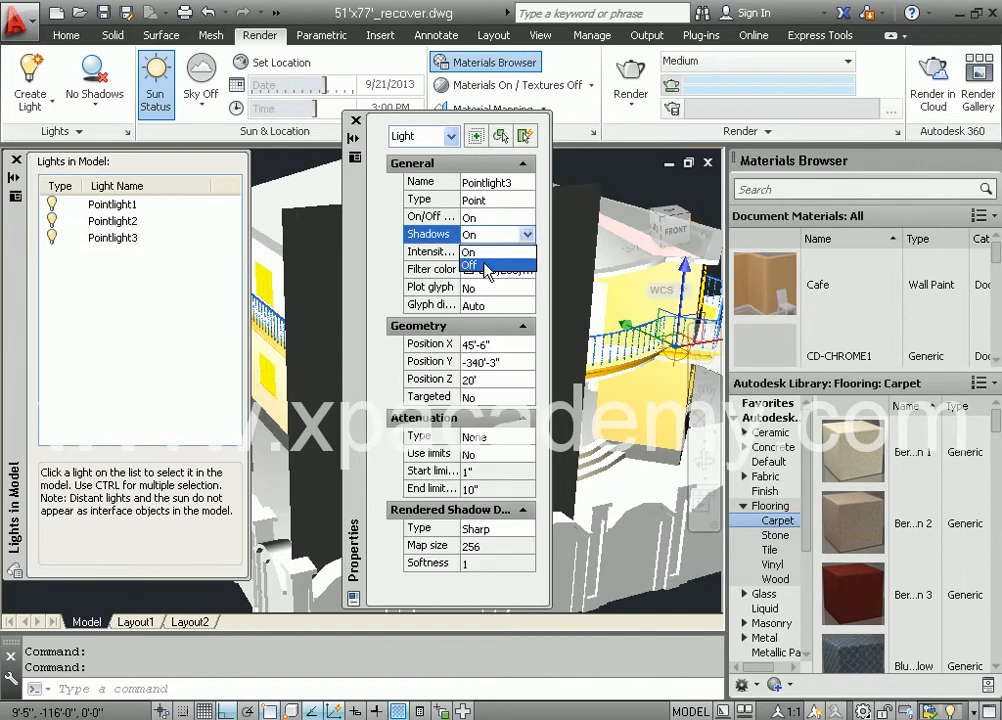
{"action": "key", "text": "Return"}
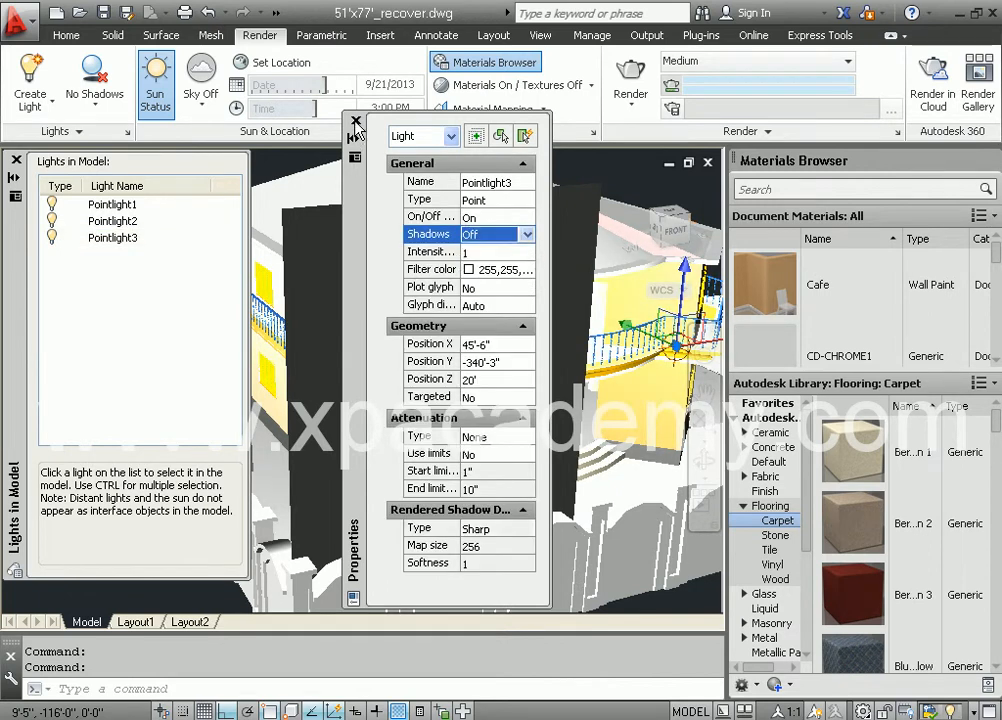
{"action": "left_click", "coordinate": [355, 121]}
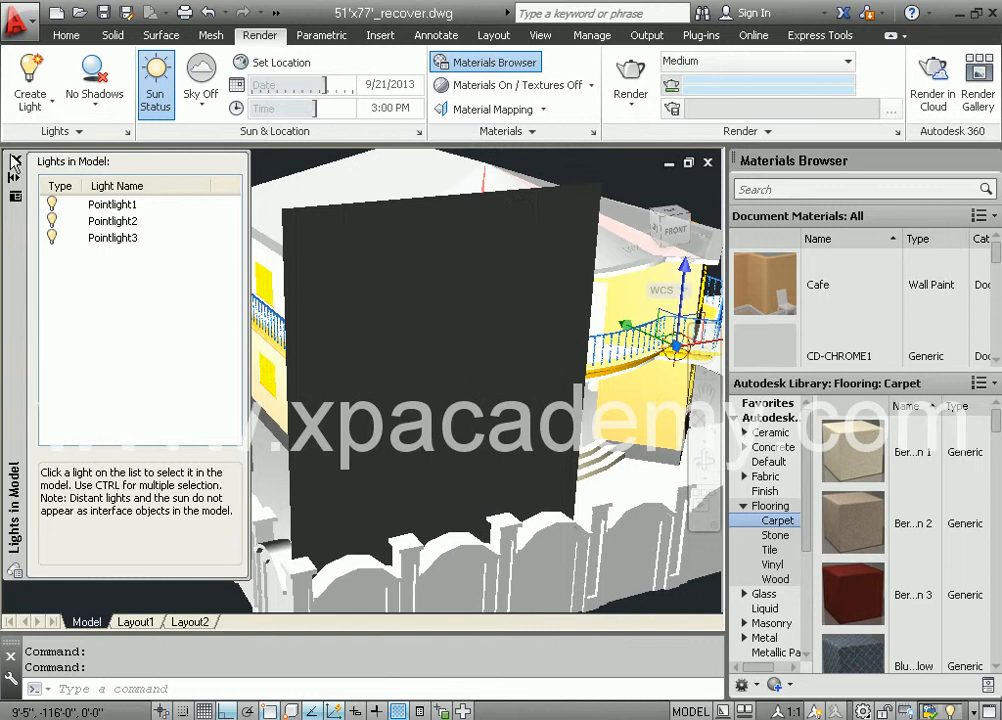
{"action": "left_click", "coordinate": [16, 162]}
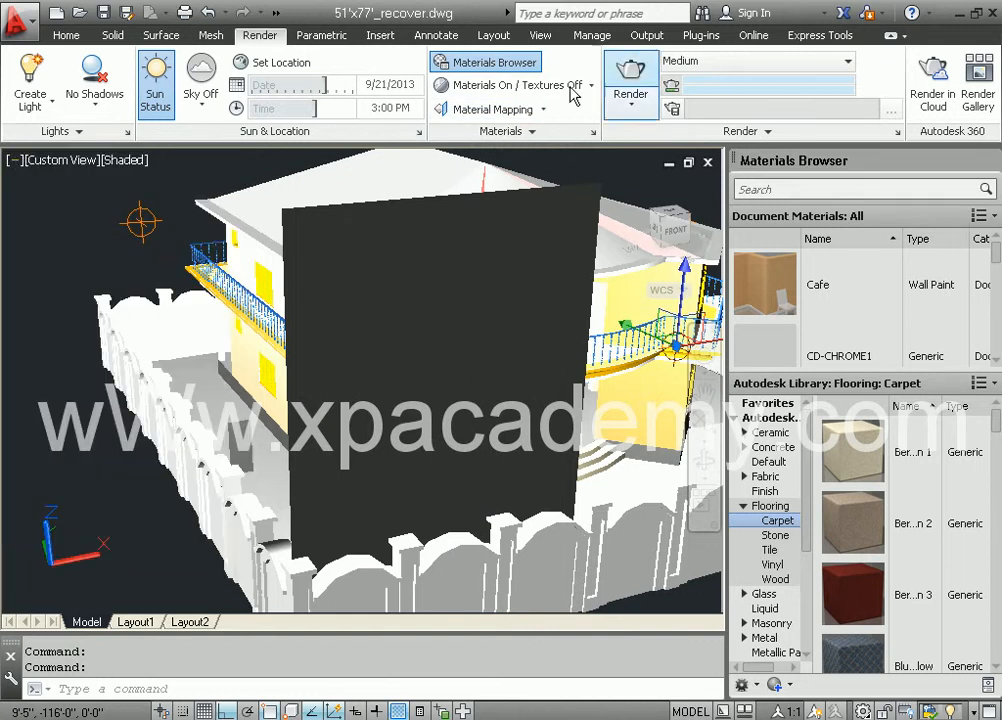
- Render the same view again with the Medium preset and compare it with the previous rendering
{"action": "left_click", "coordinate": [635, 76]}
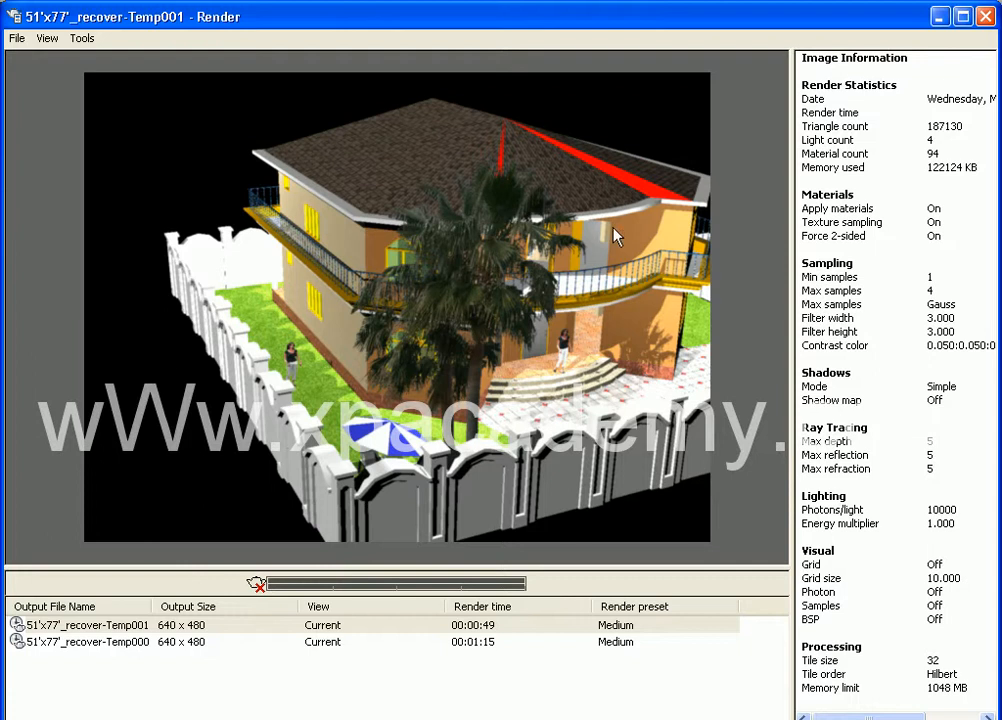
{"action": "left_click", "coordinate": [40, 644]}
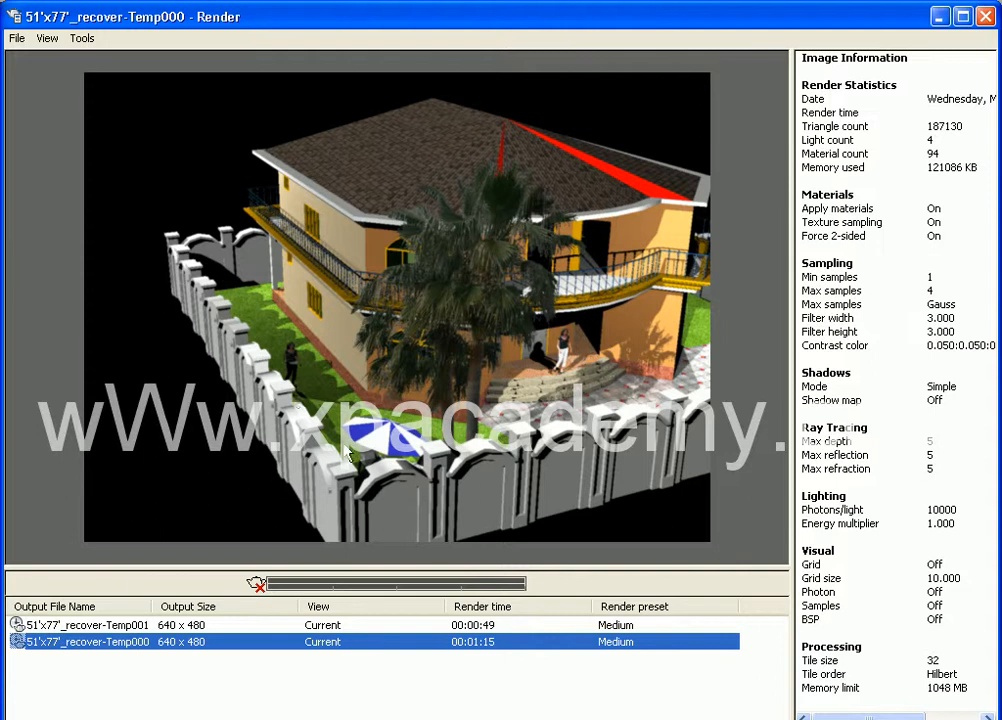
{"action": "left_click", "coordinate": [155, 626]}
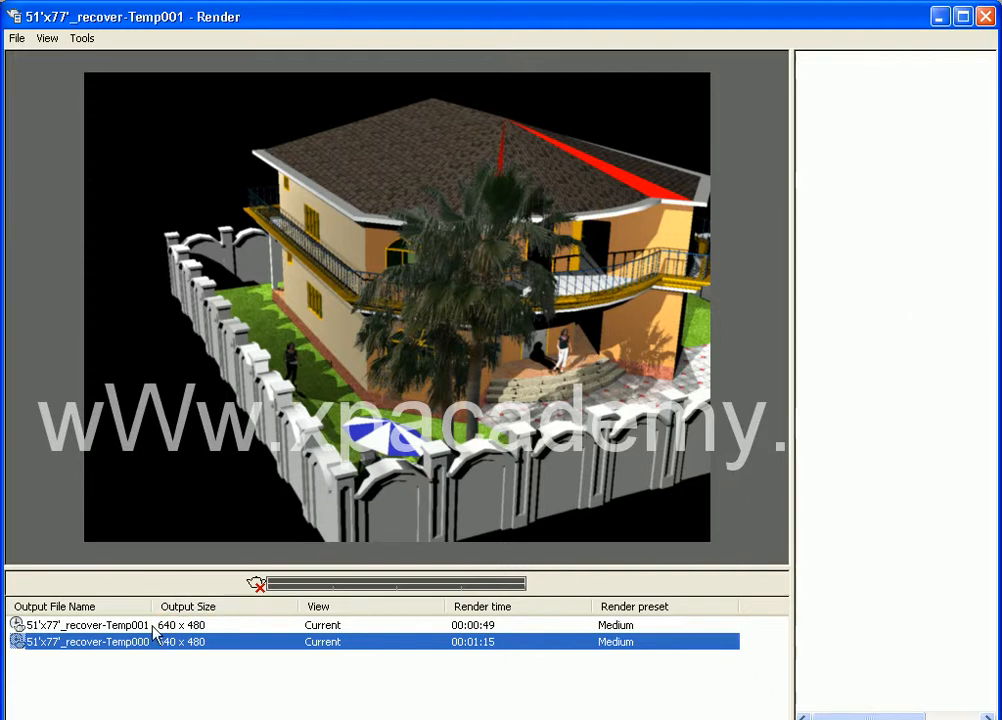
{"action": "left_click", "coordinate": [138, 641]}
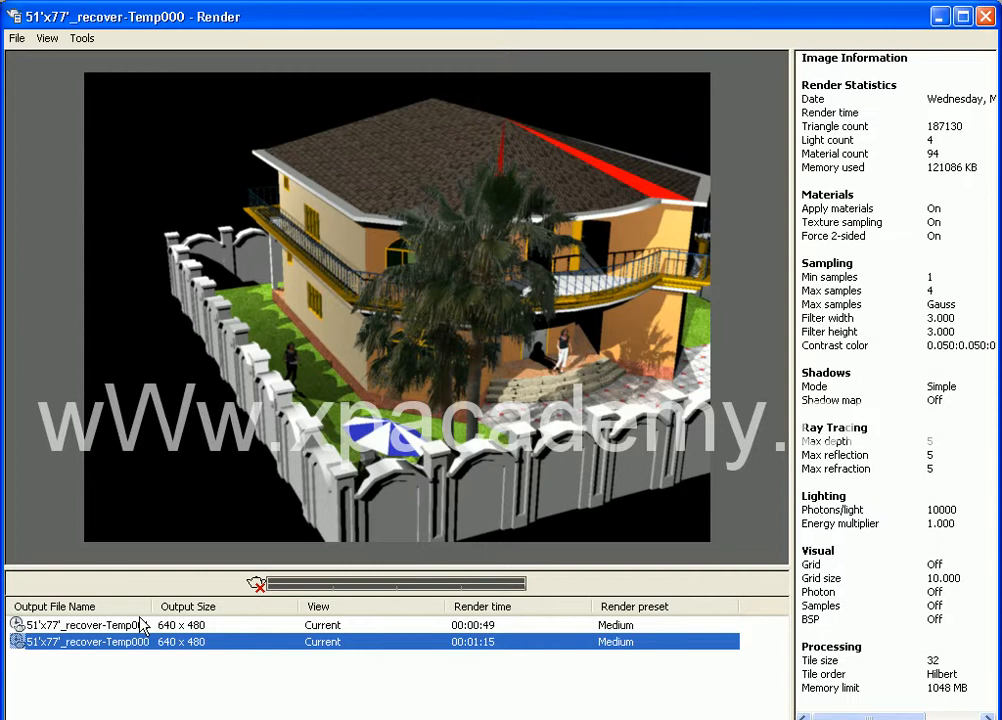
{"action": "left_click", "coordinate": [141, 625]}
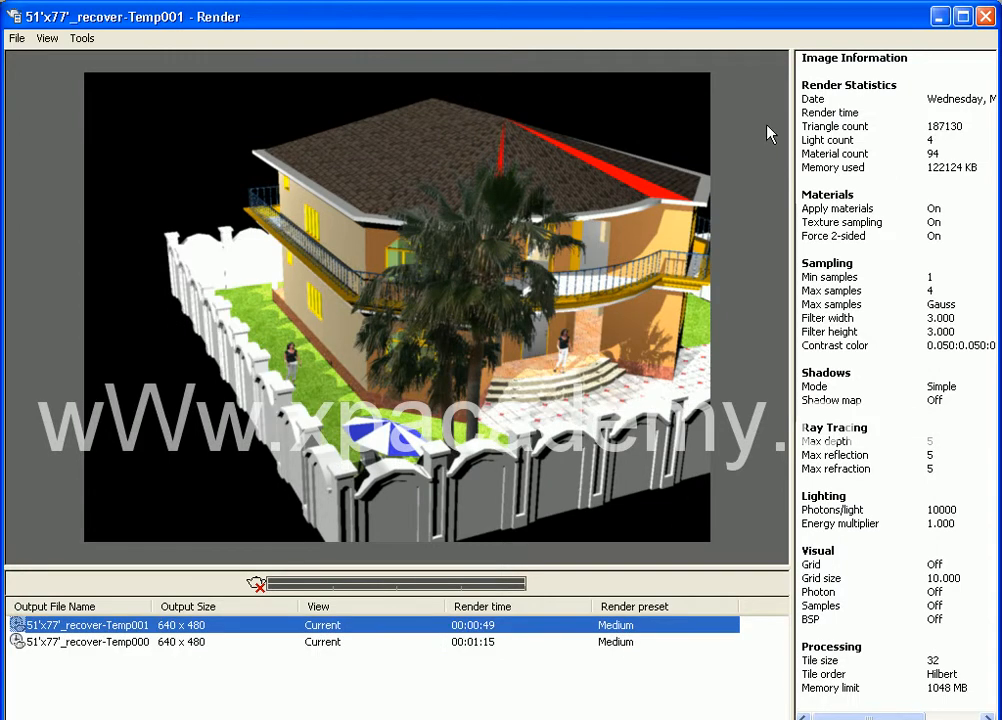
{"action": "left_click", "coordinate": [990, 30]}
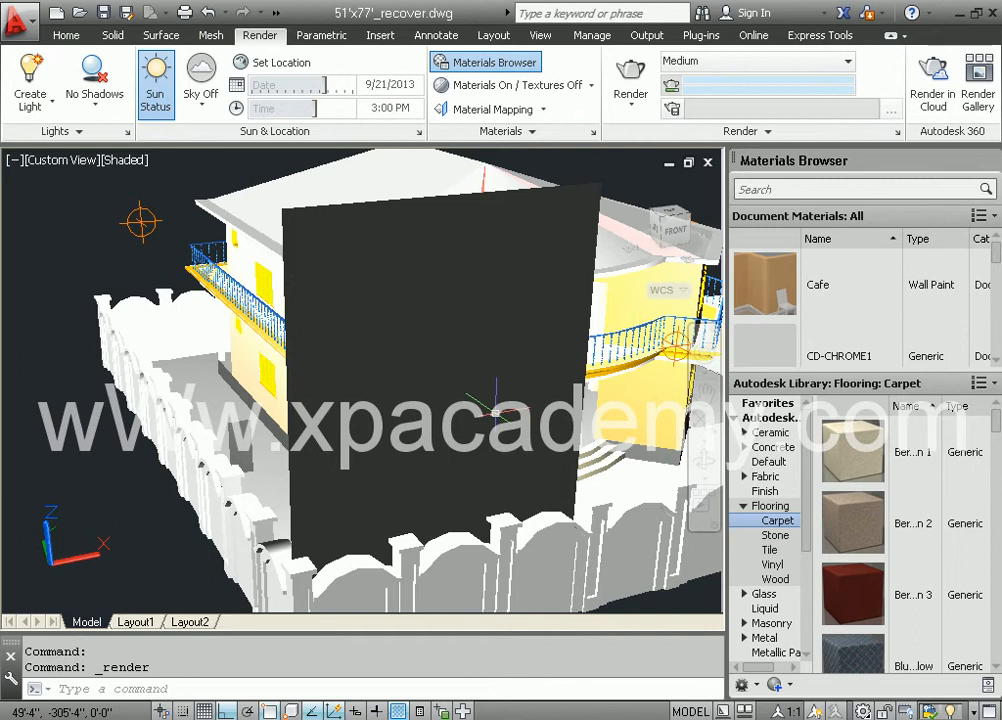
- Render the house from a low, front-facing viewpoint with the Medium preset and close the finished rendering
{"action": "left_click", "coordinate": [430, 322]}
{"action": "middle_click_drag", "start_coordinate": [563, 424], "coordinate": [489, 314], "text": "shift"}
{"action": "mouse_move", "coordinate": [277, 508]}
{"action": "middle_mouse_down"}
{"action": "mouse_move", "coordinate": [275, 532]}
{"action": "mouse_move", "coordinate": [243, 549]}
{"action": "middle_mouse_up"}
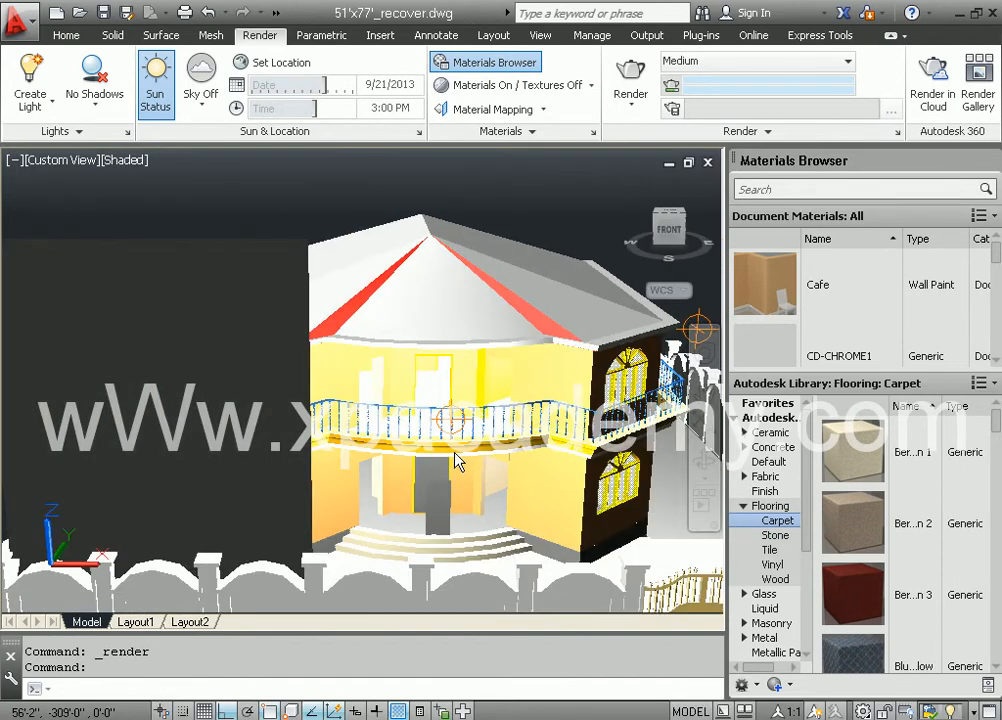
{"action": "middle_click_drag", "start_coordinate": [455, 460], "coordinate": [413, 481], "text": "shift"}
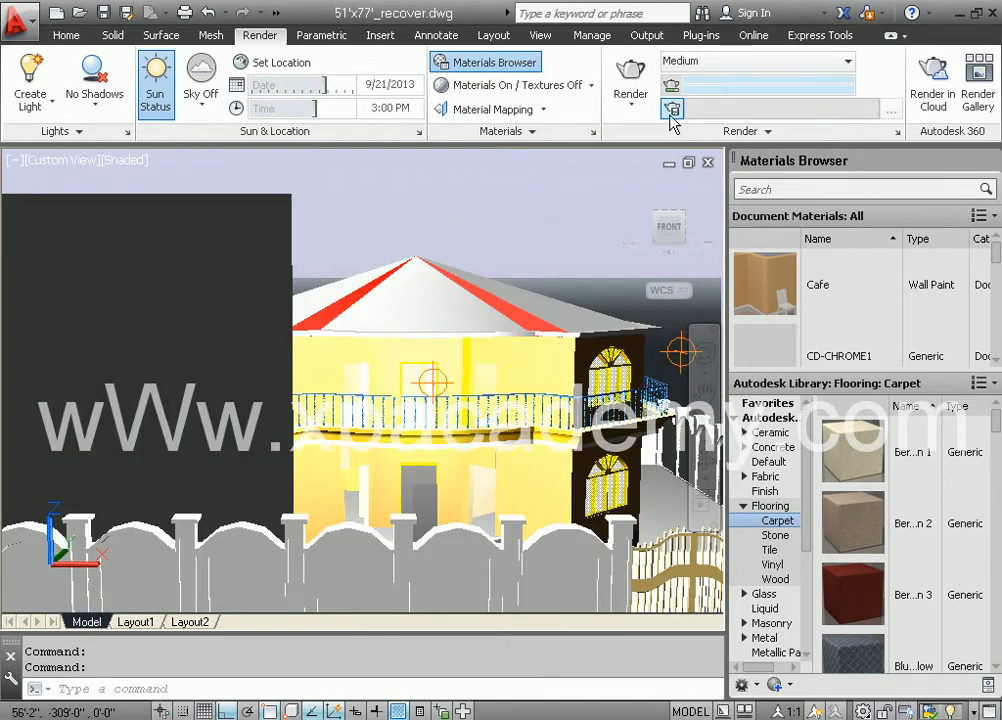
{"action": "left_click", "coordinate": [644, 115]}
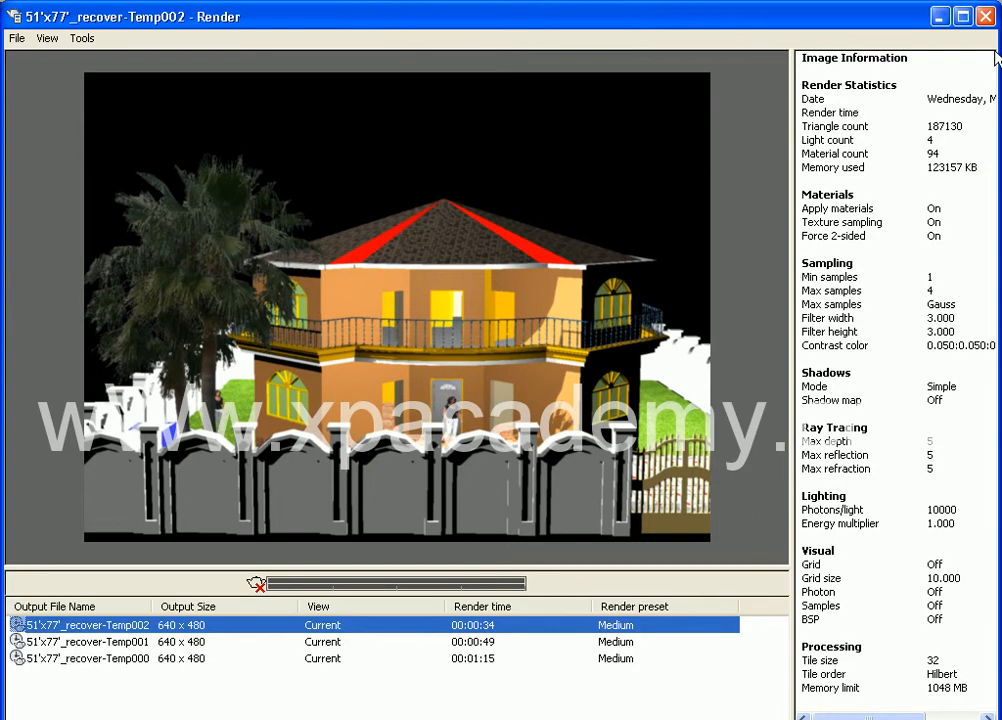
{"action": "left_click", "coordinate": [985, 16]}
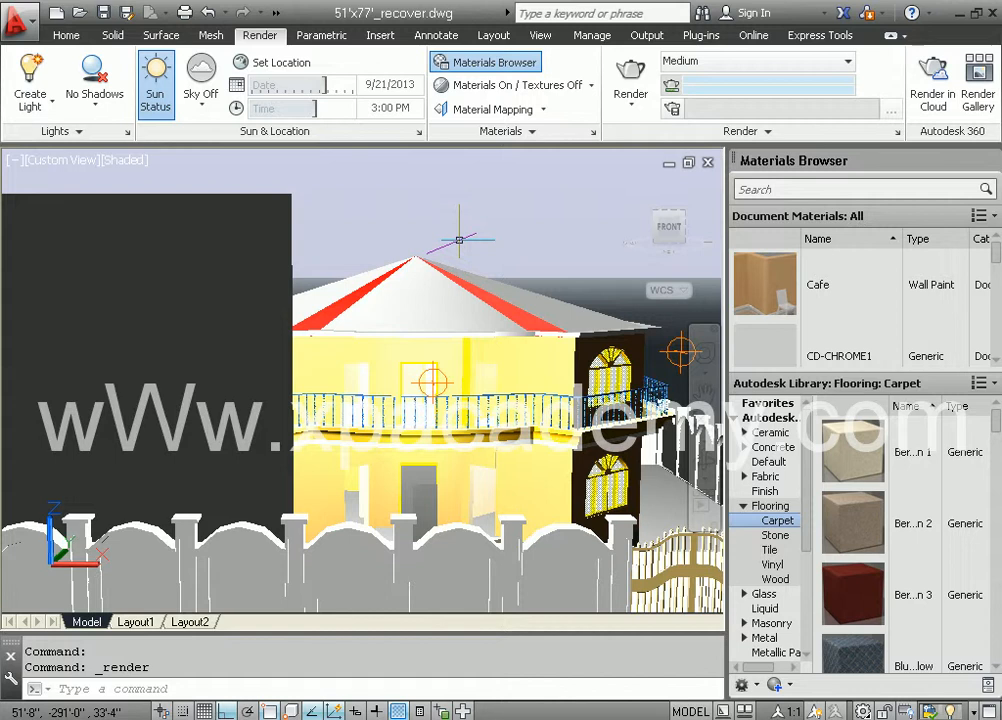
- Set the sky to Sky Background and Illumination
{"action": "type", "text": "bac"}
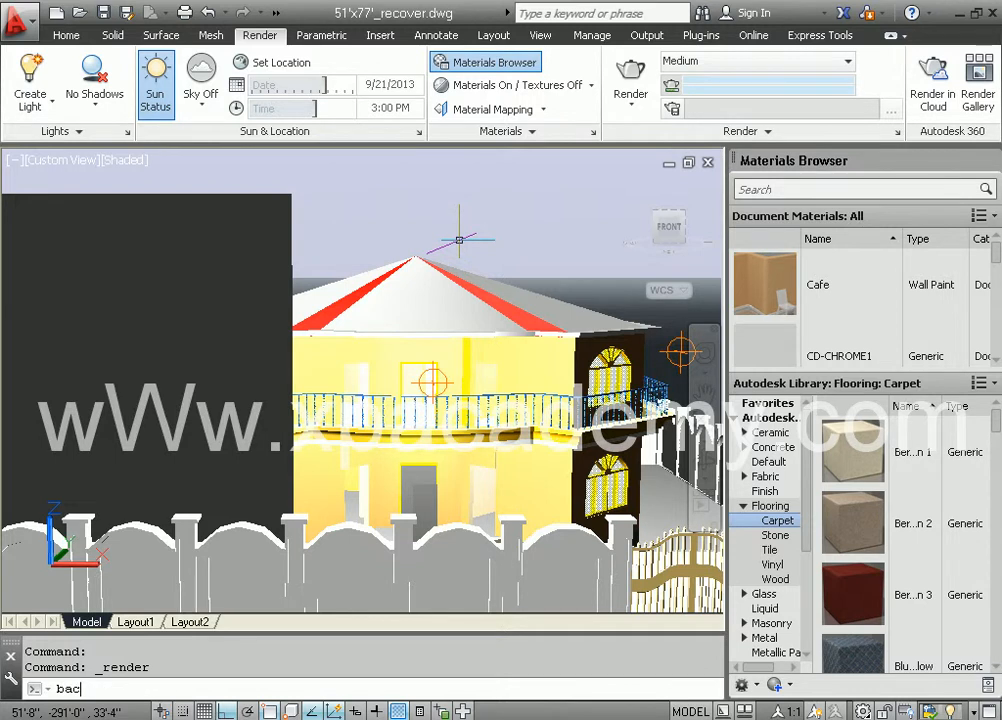
{"action": "key", "text": "Escape"}
{"action": "left_click", "coordinate": [205, 116]}
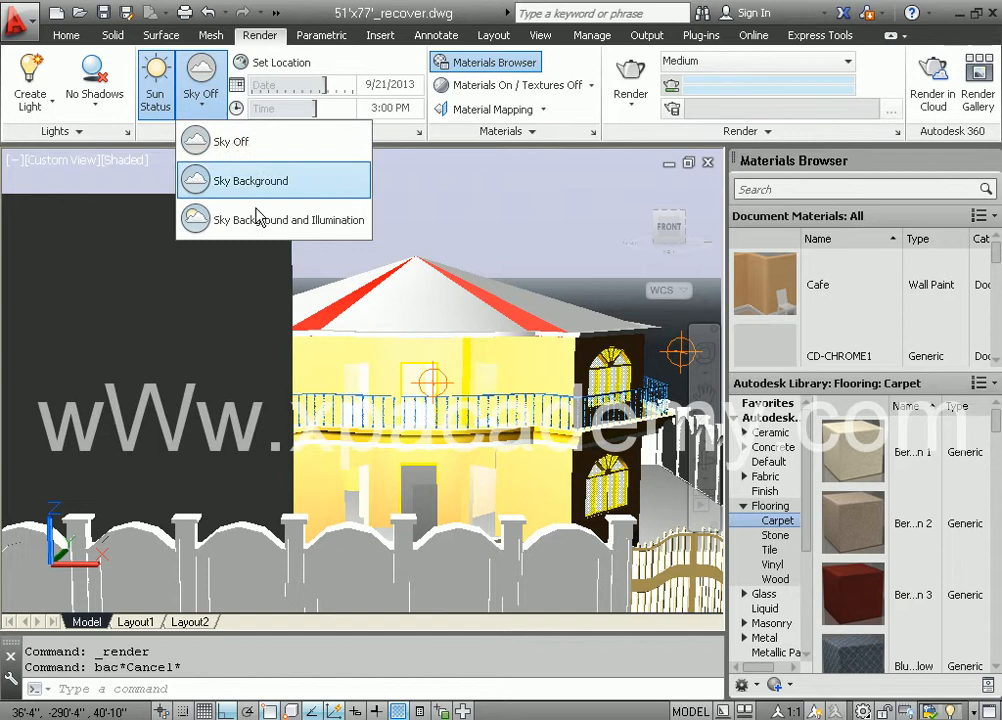
{"action": "left_click", "coordinate": [258, 231]}
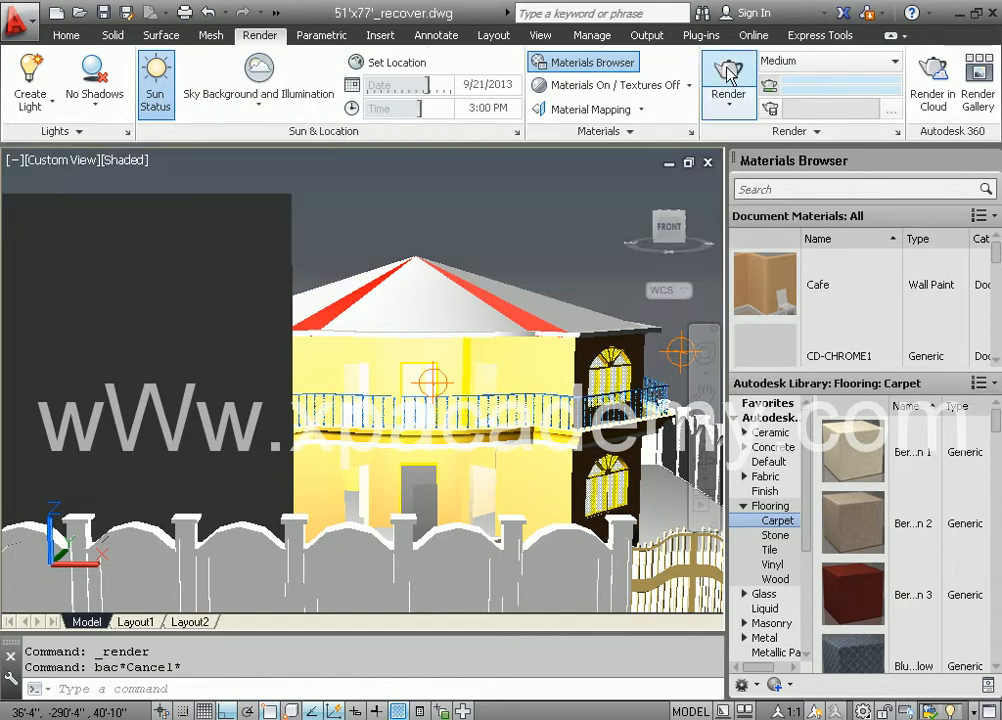
- Render the house with the Medium preset, compare the result with the recover-Temp002 rendering and close the render window
{"action": "left_click", "coordinate": [729, 72]}
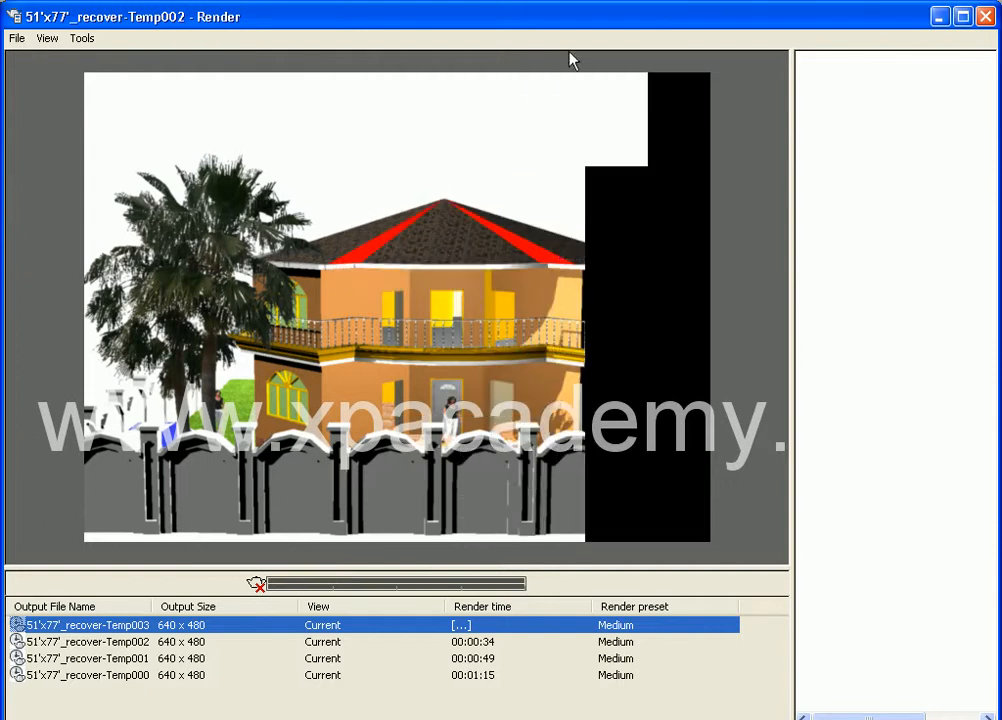
{"action": "left_click", "coordinate": [43, 643]}
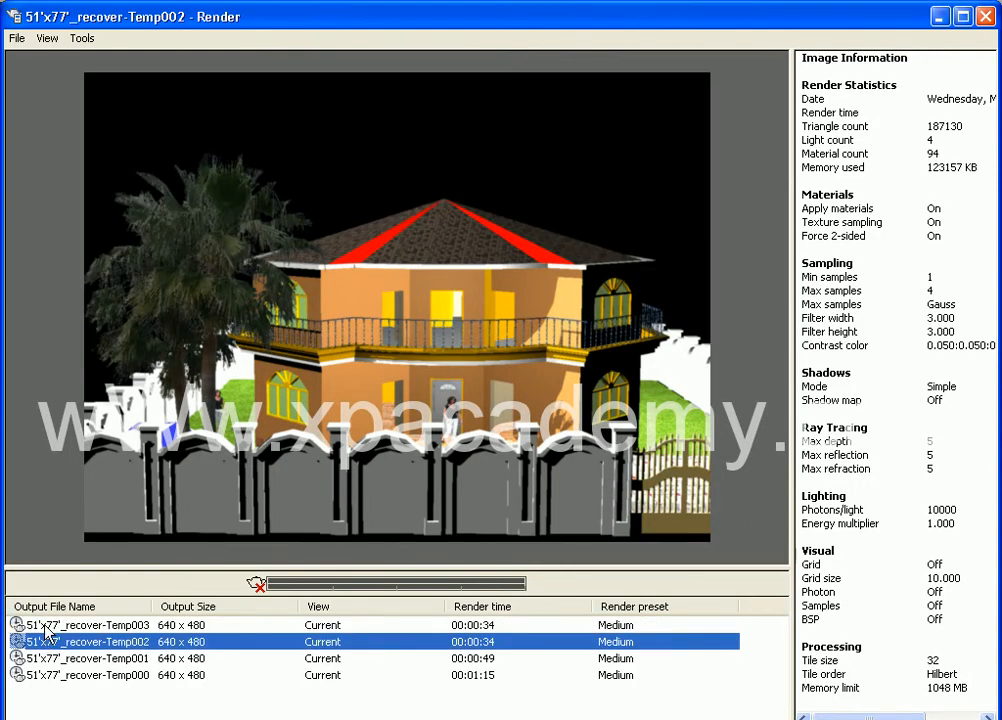
{"action": "left_click", "coordinate": [44, 627]}
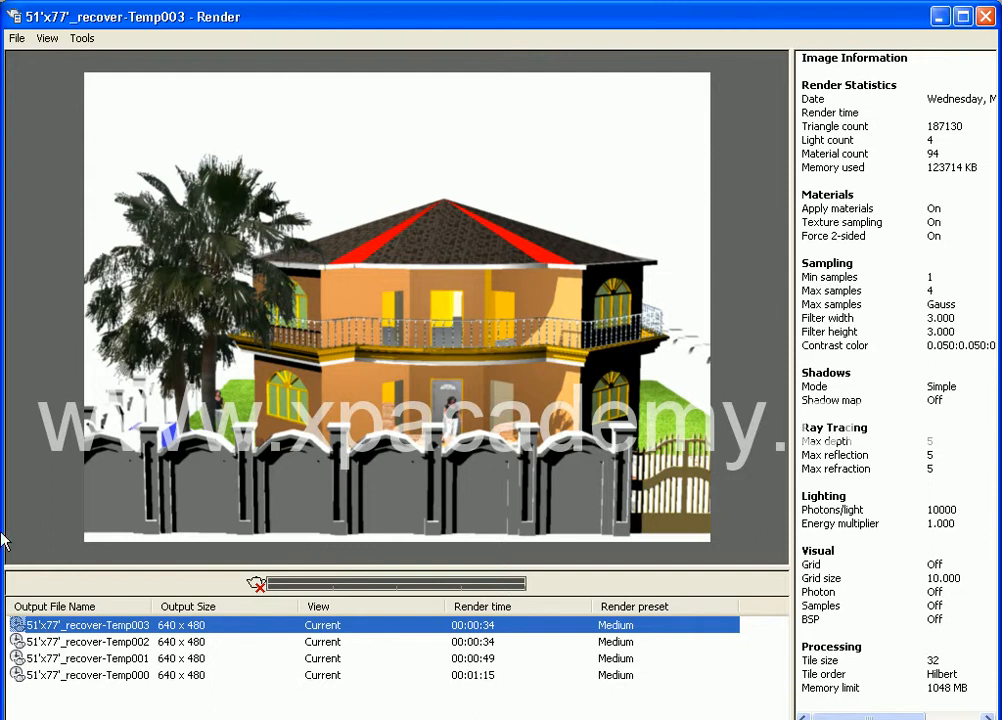
{"action": "left_click", "coordinate": [985, 16]}
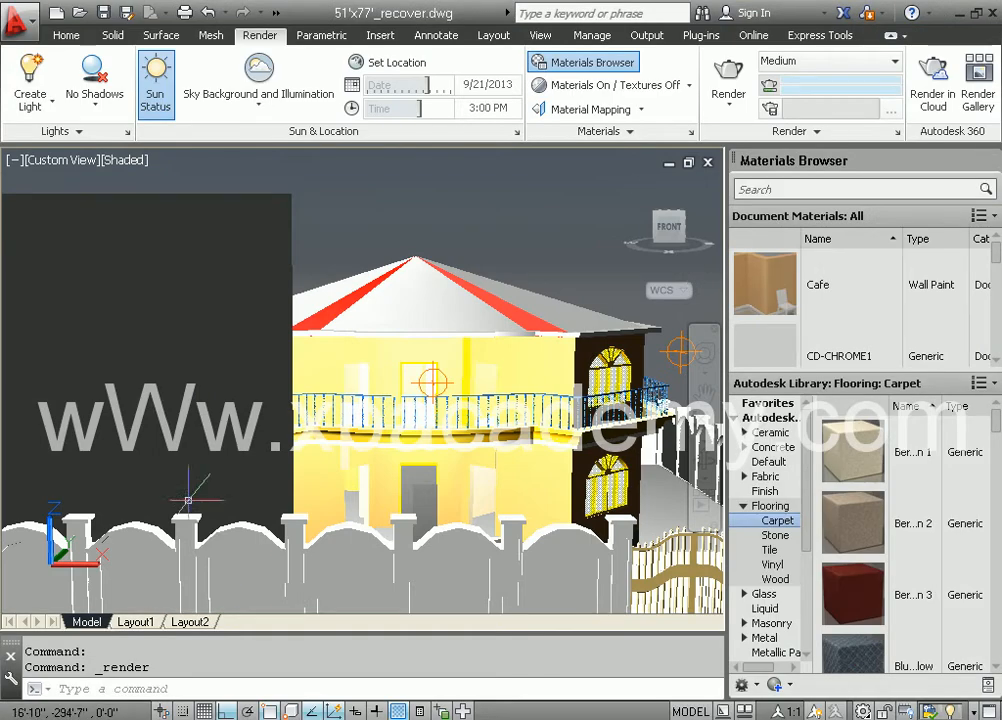
- Start the BACKGROUND command, choose the Image type and look through the pictures in the sky folder
{"action": "left_click", "coordinate": [234, 679]}
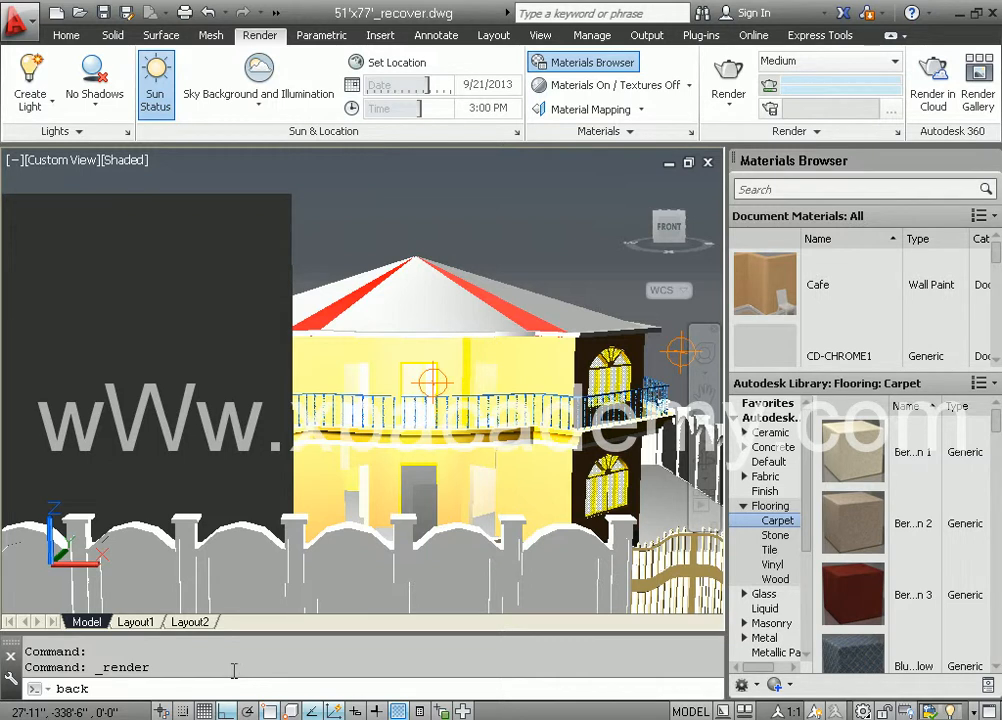
{"action": "key", "text": "Return"}
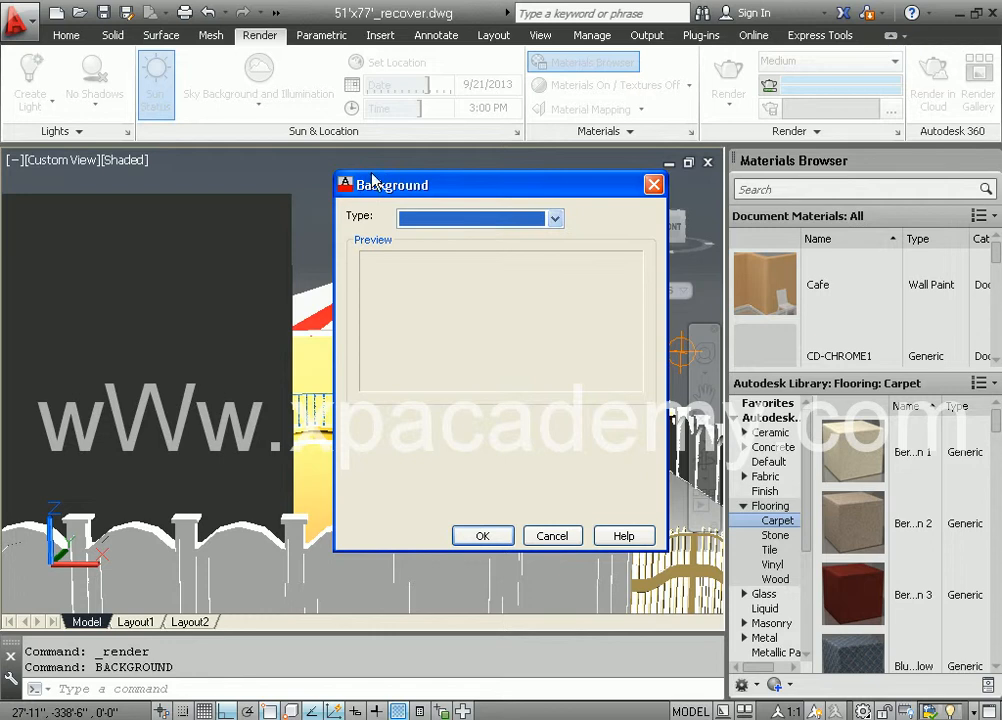
{"action": "left_click", "coordinate": [492, 221]}
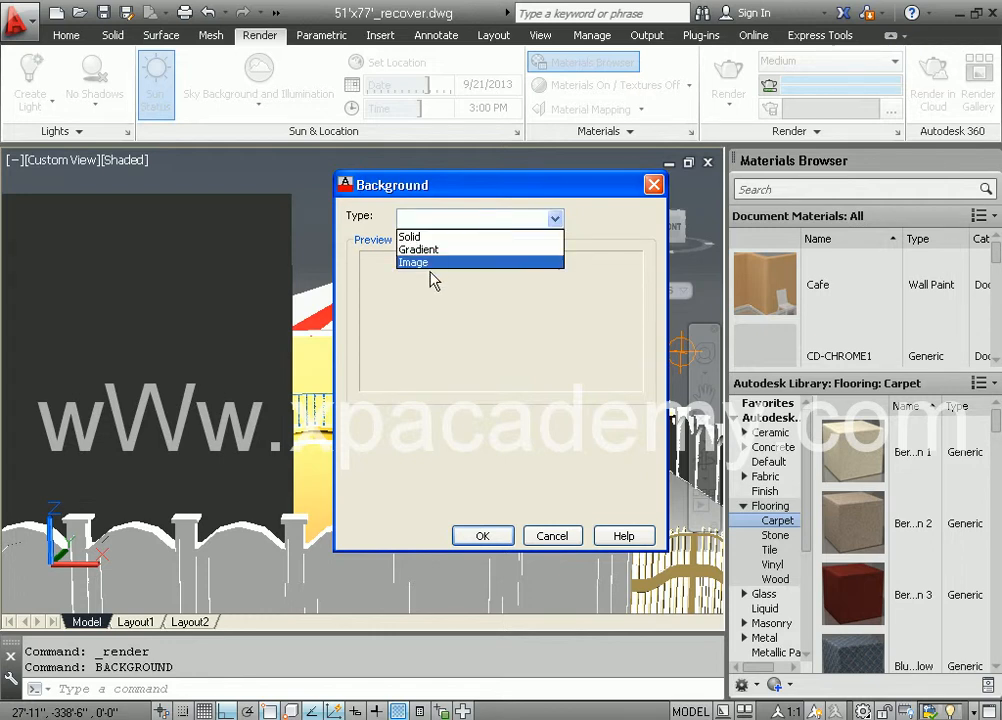
{"action": "left_click", "coordinate": [422, 263]}
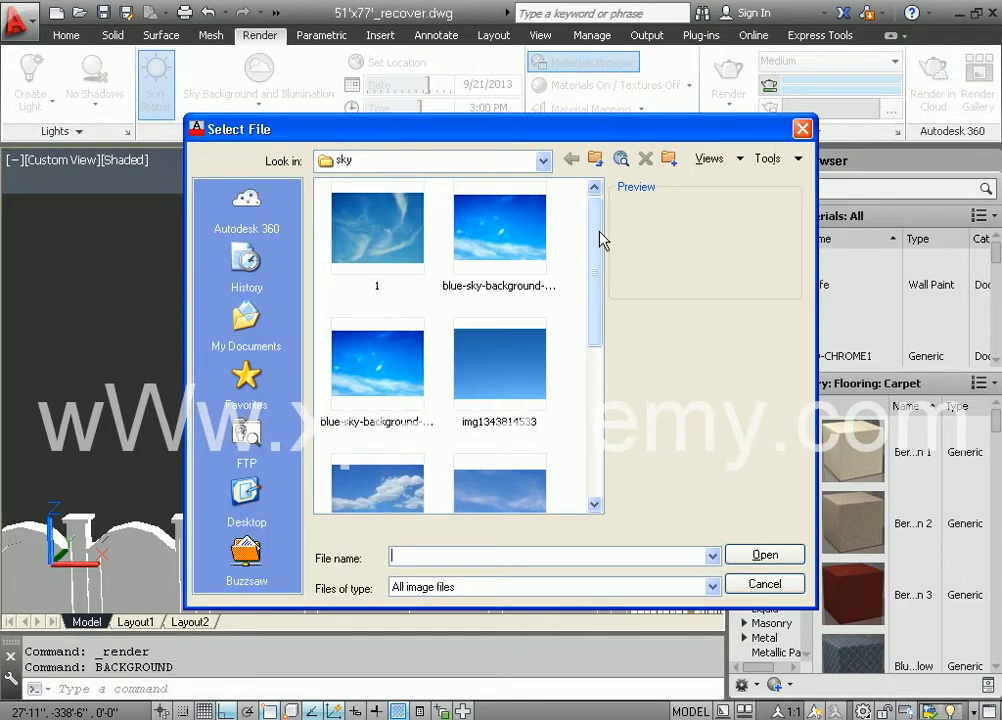
{"action": "left_click_drag", "start_coordinate": [599, 239], "coordinate": [588, 367]}
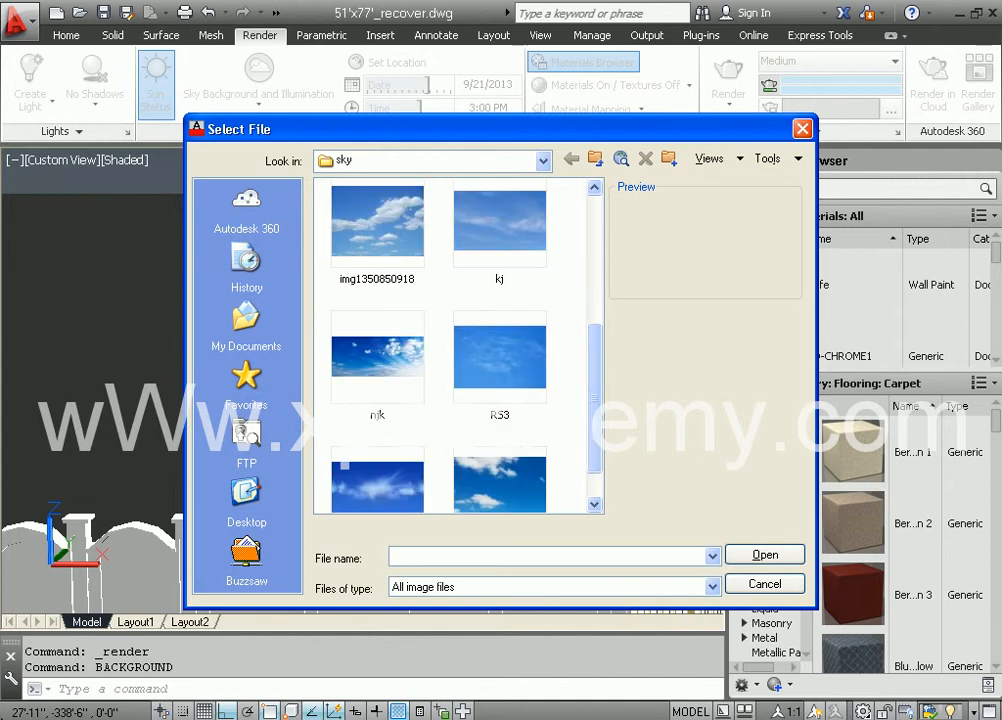
- Switch to Firefox and open the website cgxtras.com
{"action": "left_click", "coordinate": [40, 718]}
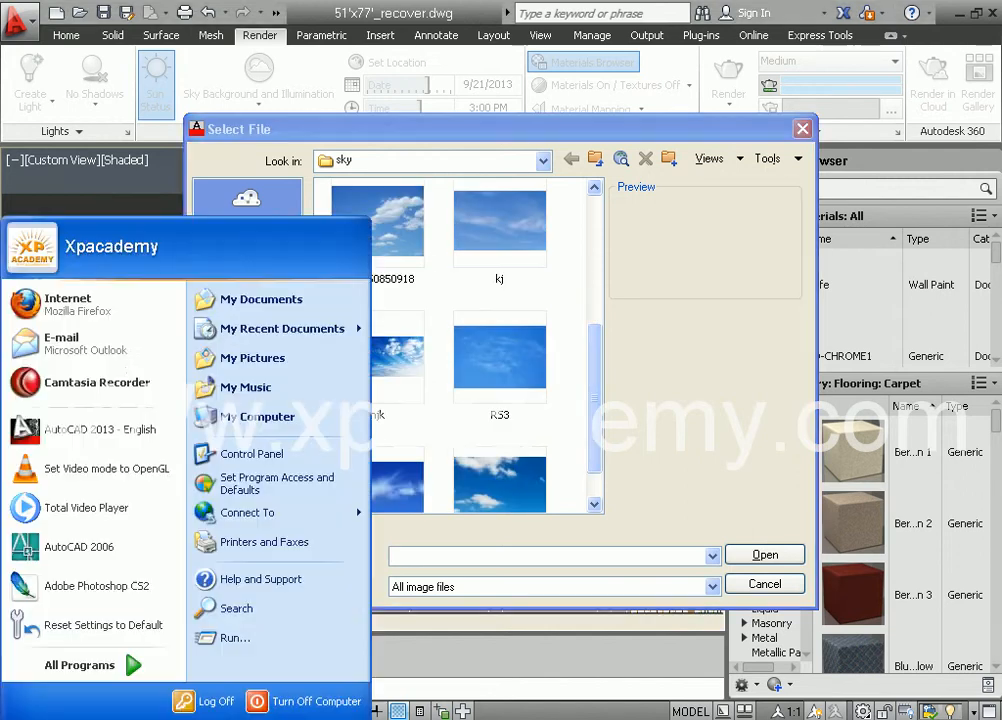
{"action": "left_click", "coordinate": [62, 308]}
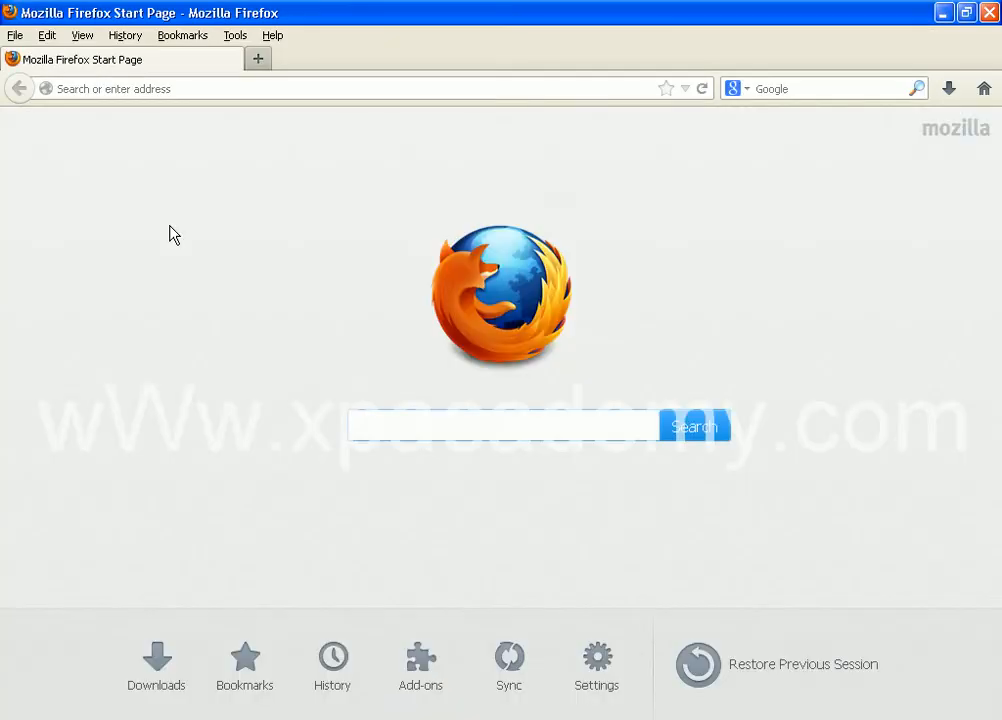
{"action": "left_click", "coordinate": [200, 89]}
{"action": "type", "text": "xp"}
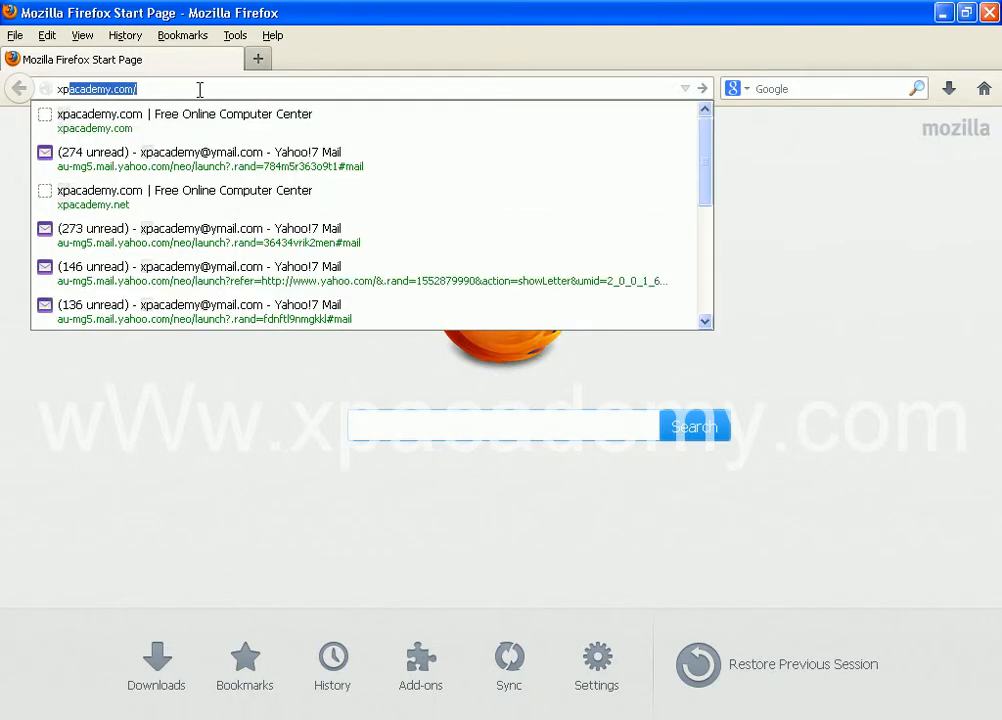
{"action": "key", "text": "BackSpace"}
{"action": "key", "text": "BackSpace"}
{"action": "key", "text": "BackSpace"}
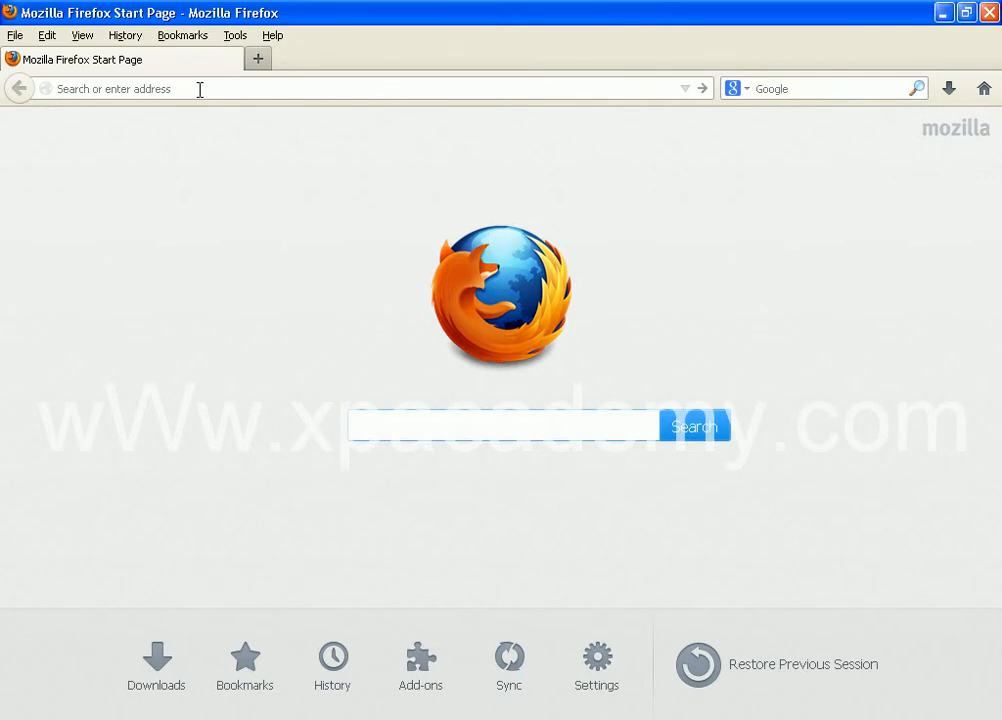
{"action": "type", "text": "cgxtras.com"}
{"action": "key", "text": "Return"}
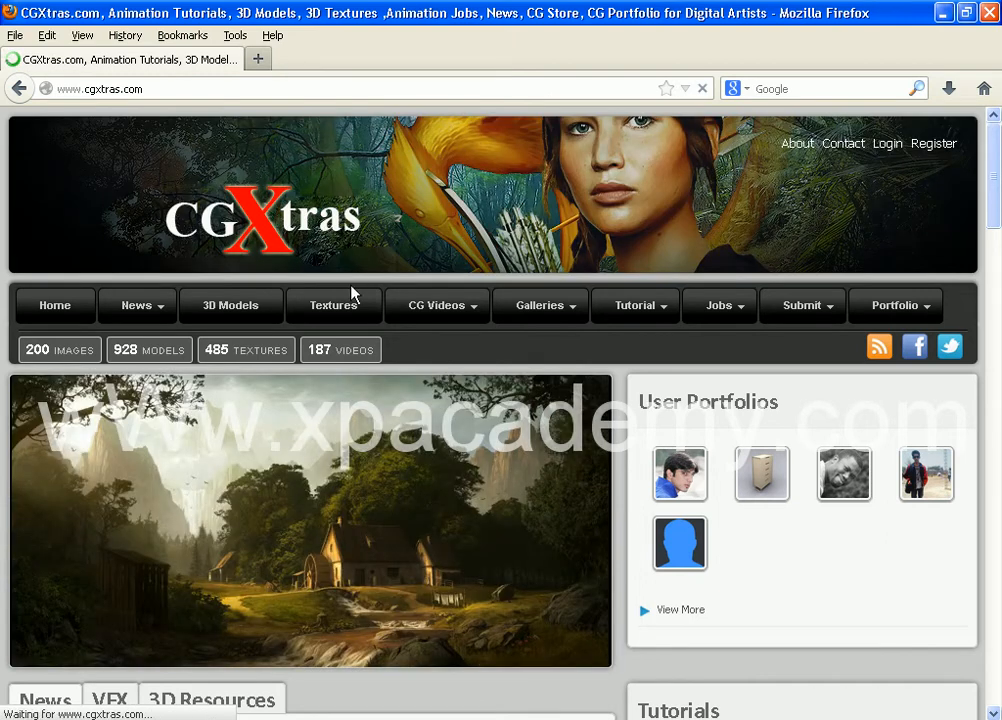
- Look over the cgxtras.com home page, open its Textures page to view the categories and return to AutoCAD
{"action": "scroll", "coordinate": [573, 369], "scroll_direction": "down", "scroll_amount": 10}
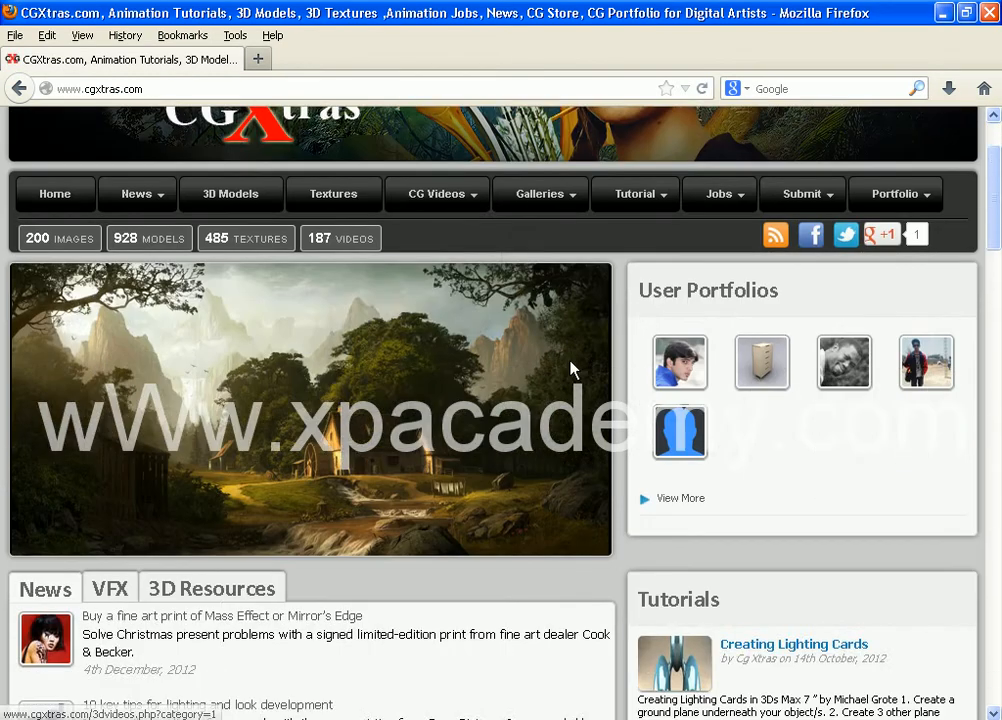
{"action": "scroll", "coordinate": [551, 368], "scroll_direction": "down", "scroll_amount": 10}
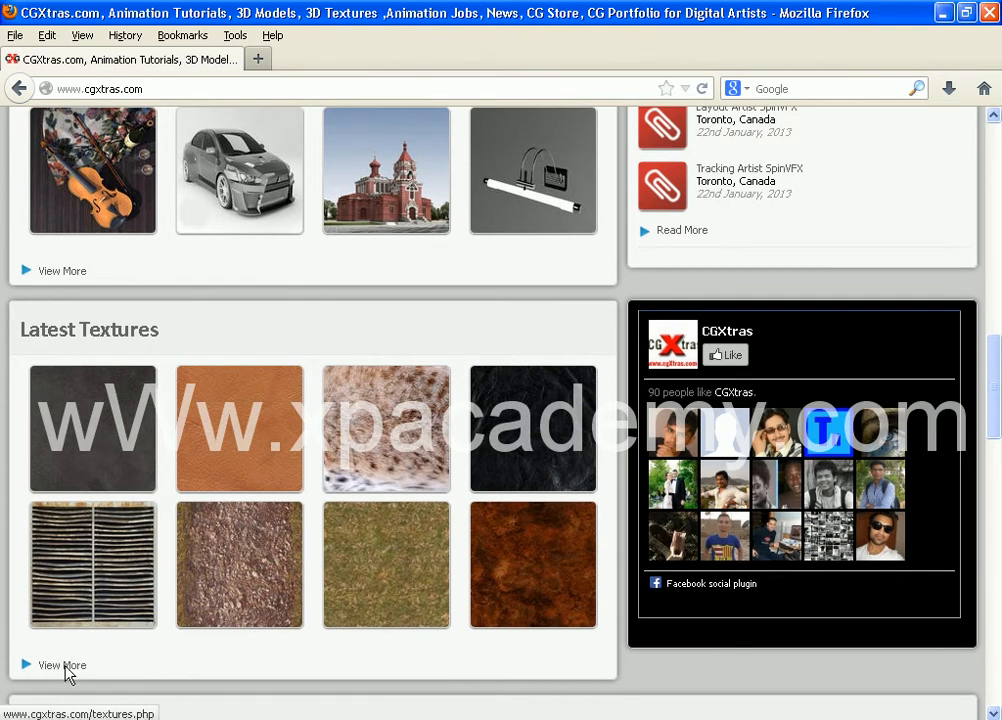
{"action": "scroll", "coordinate": [99, 667], "scroll_direction": "up", "scroll_amount": 15}
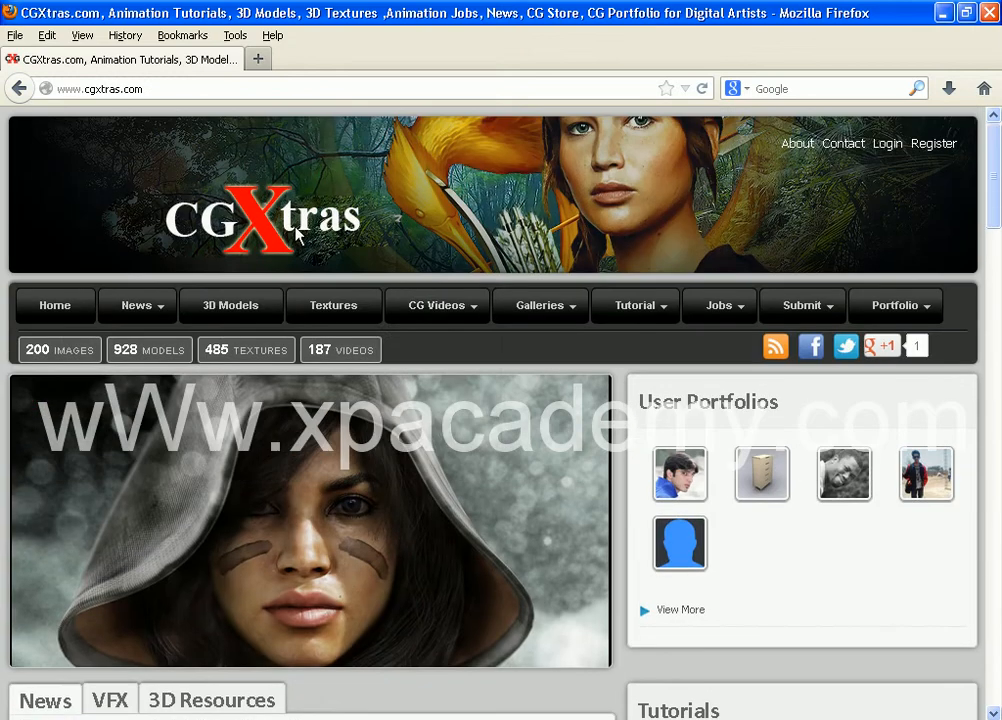
{"action": "mouse_move", "coordinate": [416, 310]}
{"action": "left_click", "coordinate": [346, 312]}
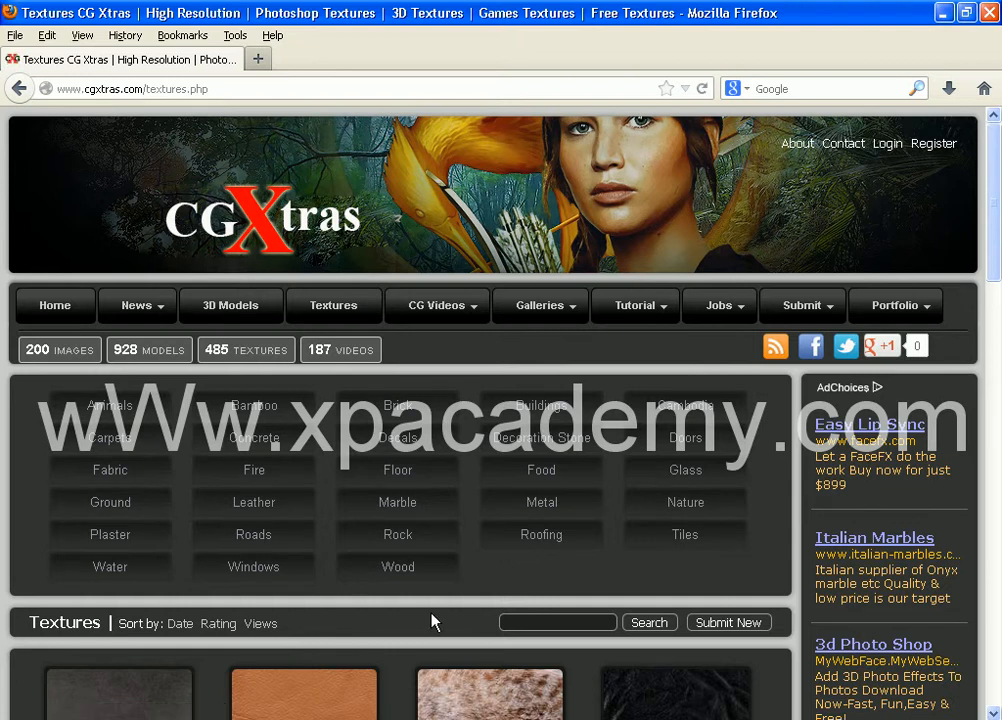
{"action": "left_click", "coordinate": [943, 13]}
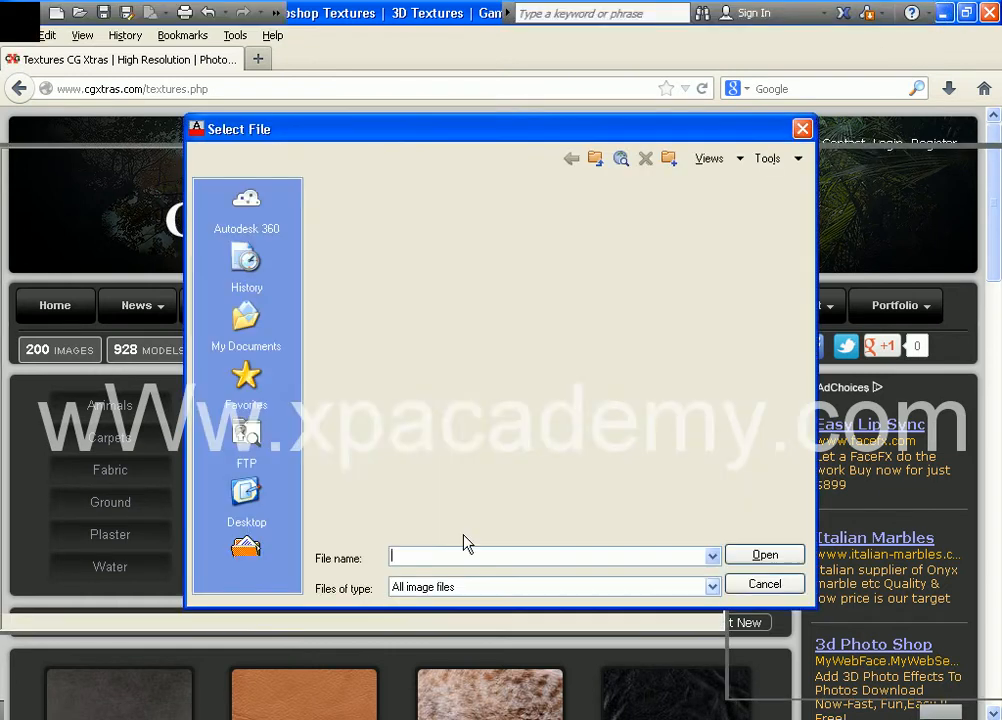
- Use the sky_diff image from the sky folder as the view's background and apply it
{"action": "scroll", "coordinate": [599, 347], "scroll_direction": "down", "scroll_amount": 2}
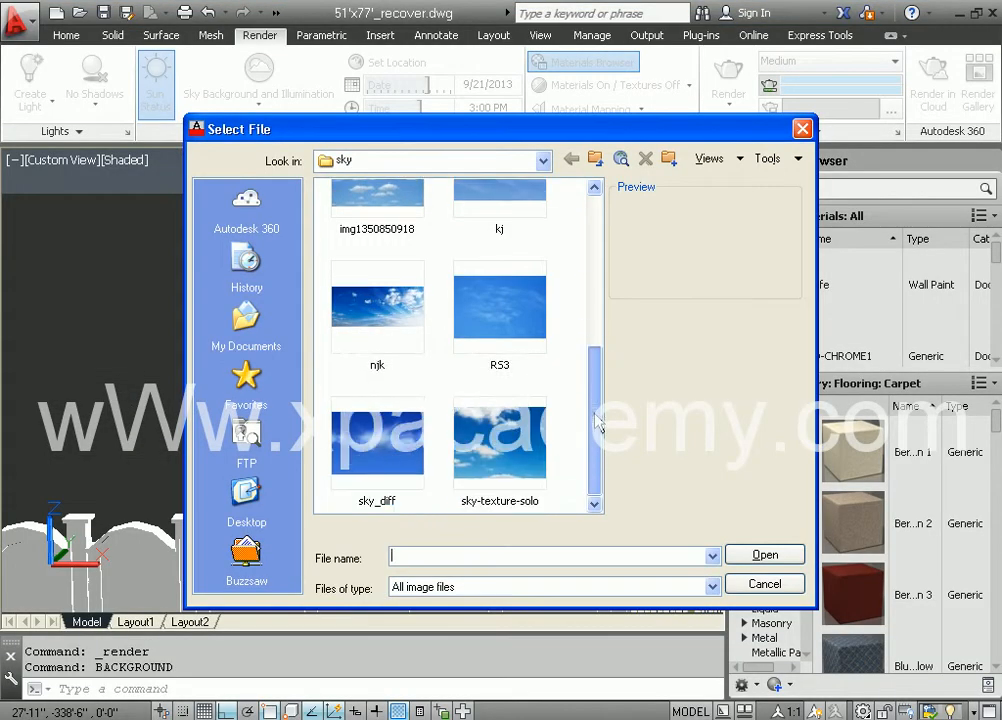
{"action": "left_click", "coordinate": [376, 466]}
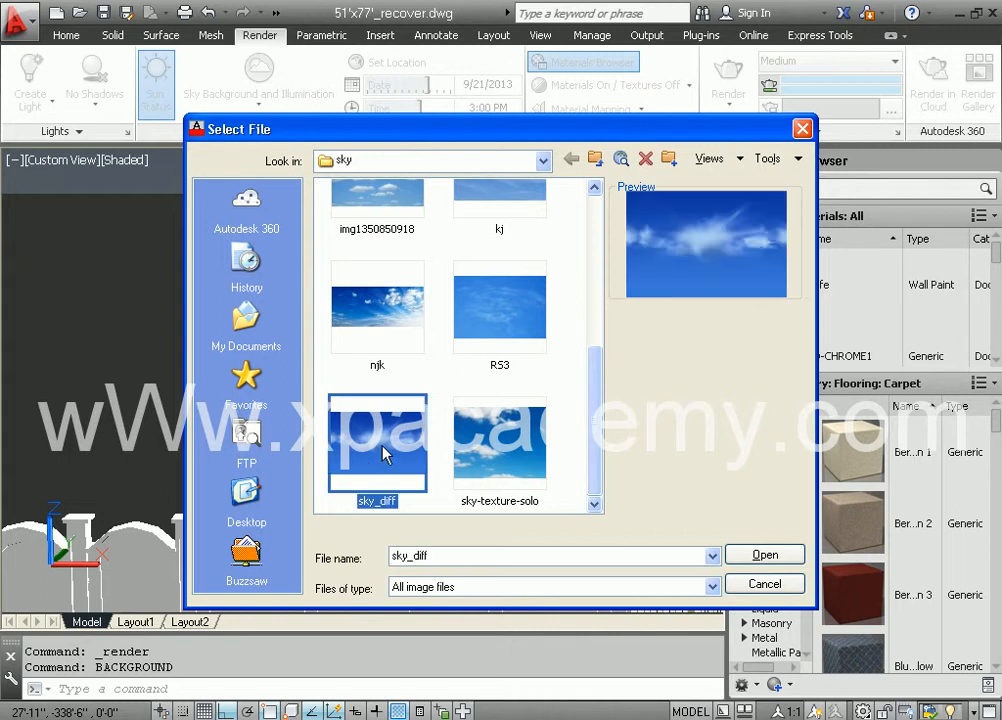
{"action": "left_click", "coordinate": [766, 558]}
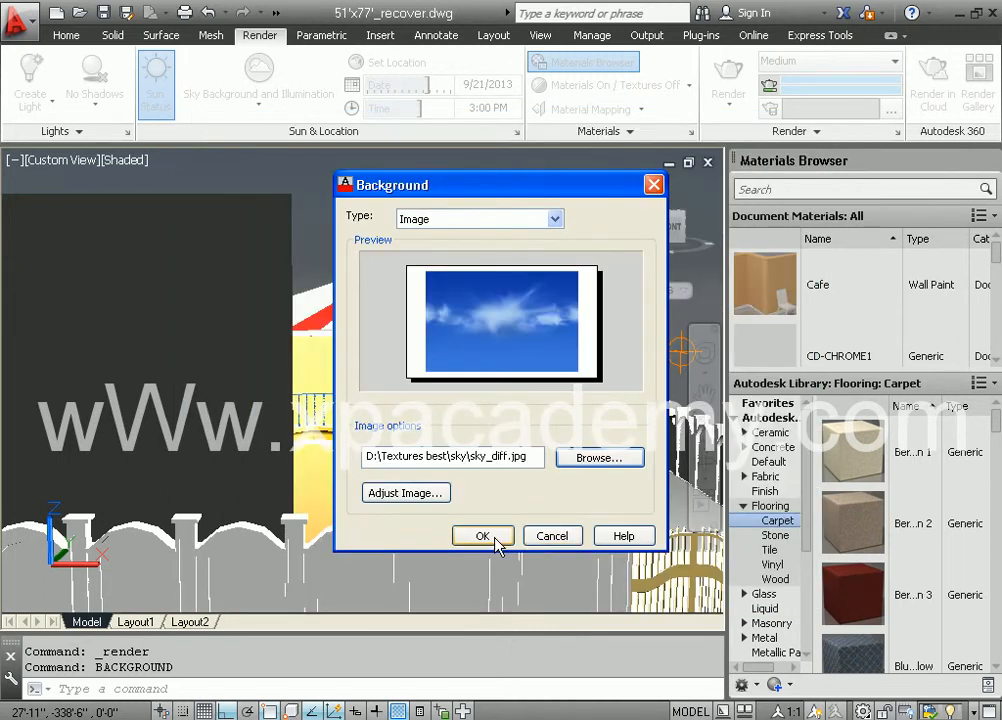
{"action": "left_click", "coordinate": [483, 536]}
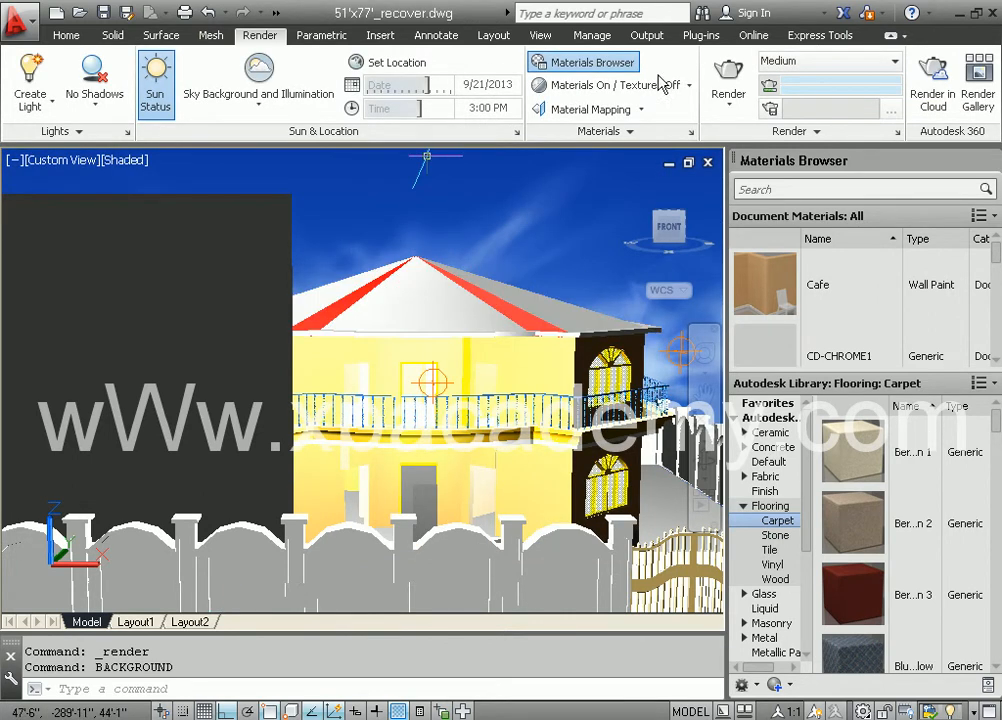
- Render the house against the sky image with the Medium preset and close the finished rendering
{"action": "left_click", "coordinate": [728, 85]}
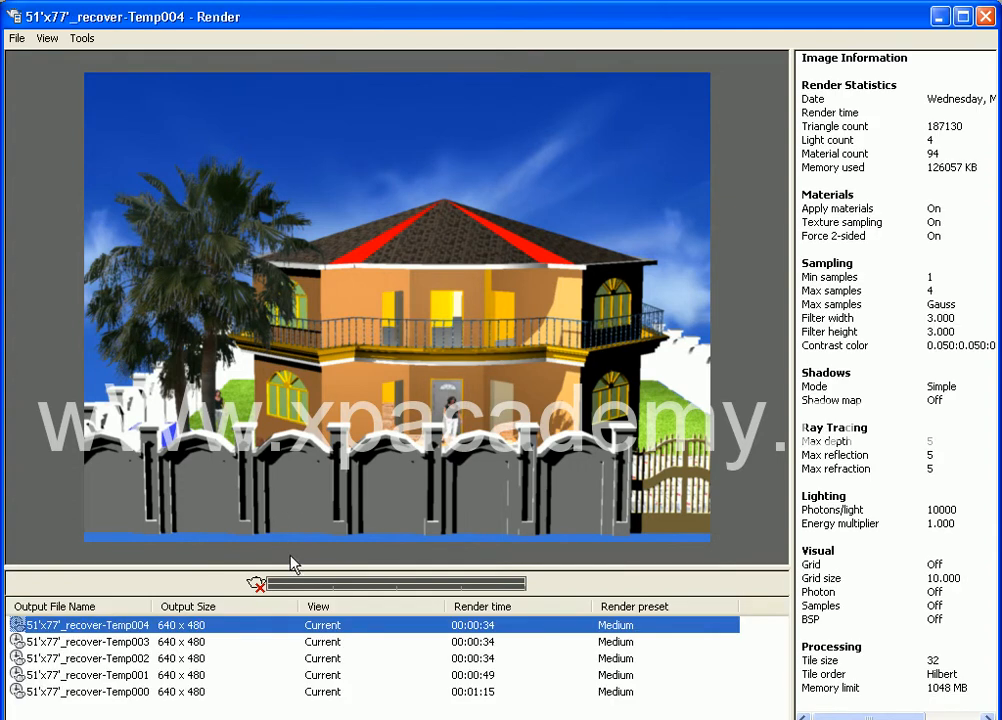
{"action": "left_click", "coordinate": [986, 16]}
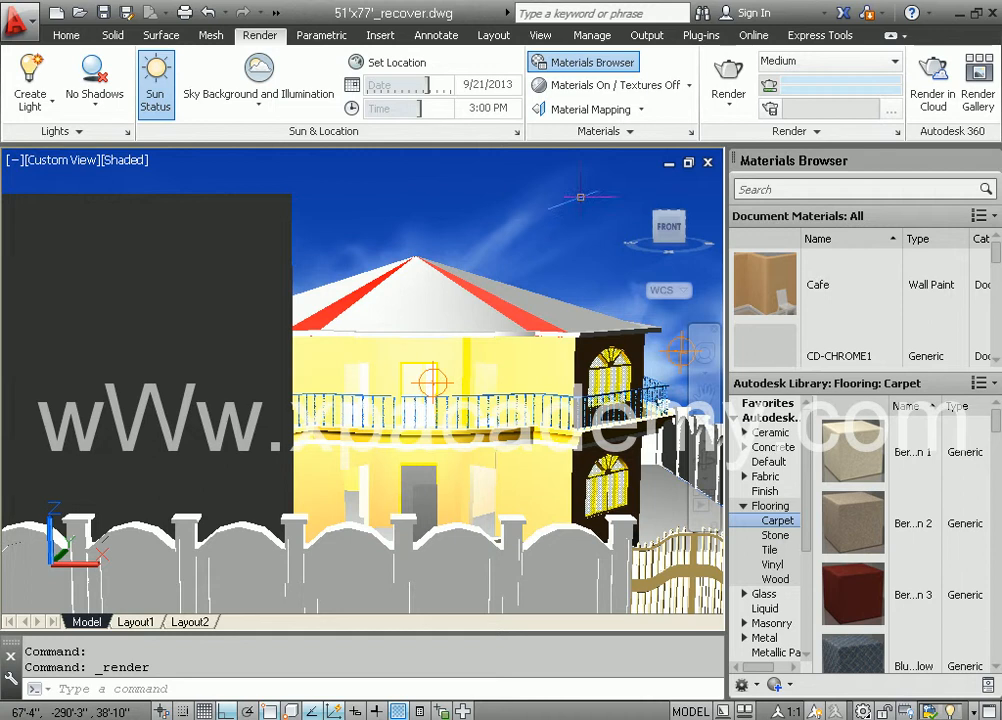
- Save the current display as a new model view named "my view 2" in the View Manager and apply it
{"action": "left_click", "coordinate": [70, 166]}
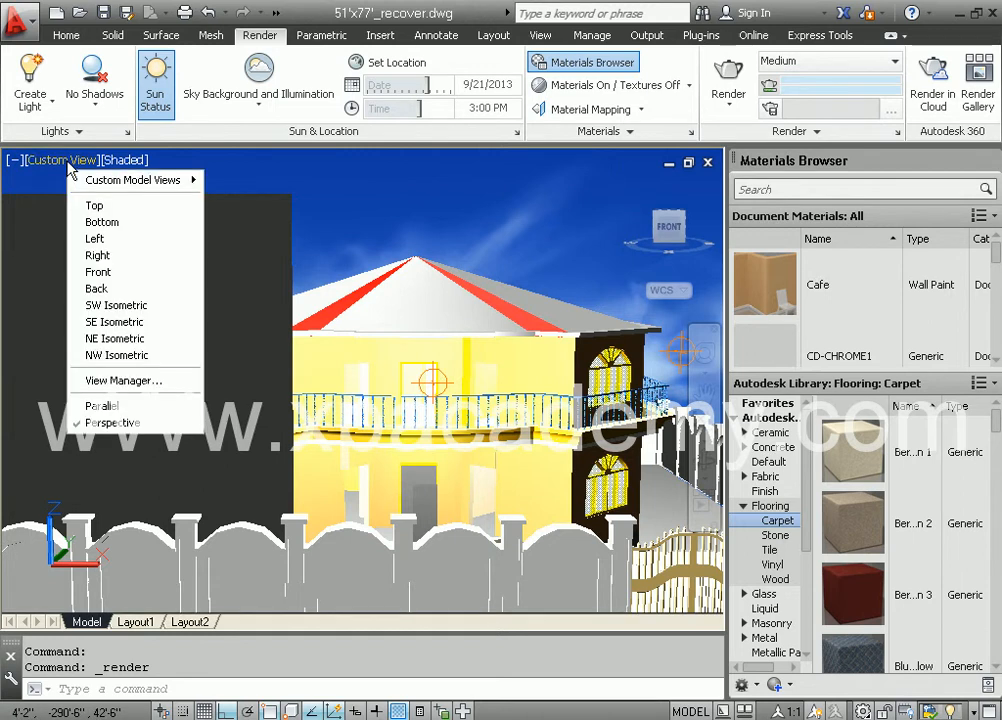
{"action": "left_click", "coordinate": [127, 384]}
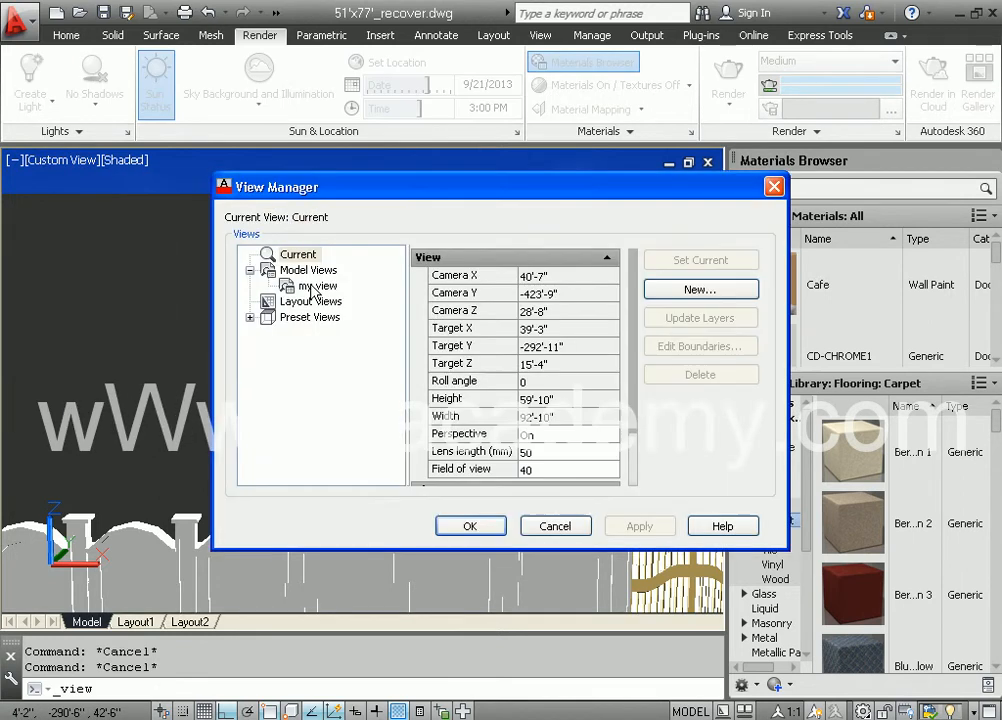
{"action": "left_click", "coordinate": [306, 272]}
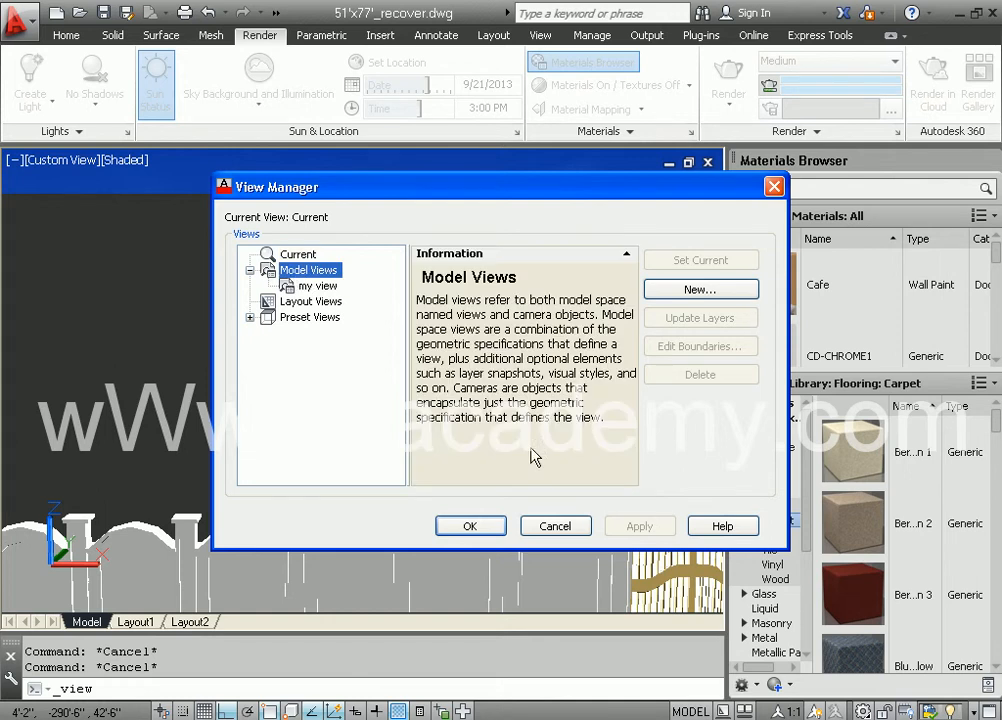
{"action": "left_click", "coordinate": [660, 291]}
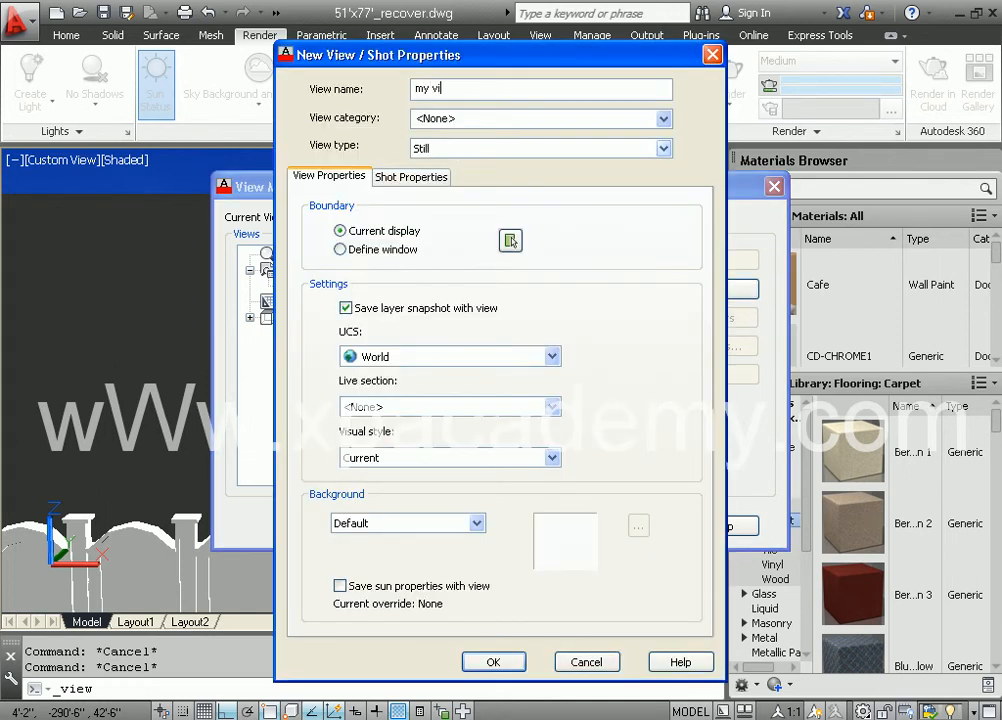
{"action": "type", "text": "my view 2"}
{"action": "left_click", "coordinate": [495, 663]}
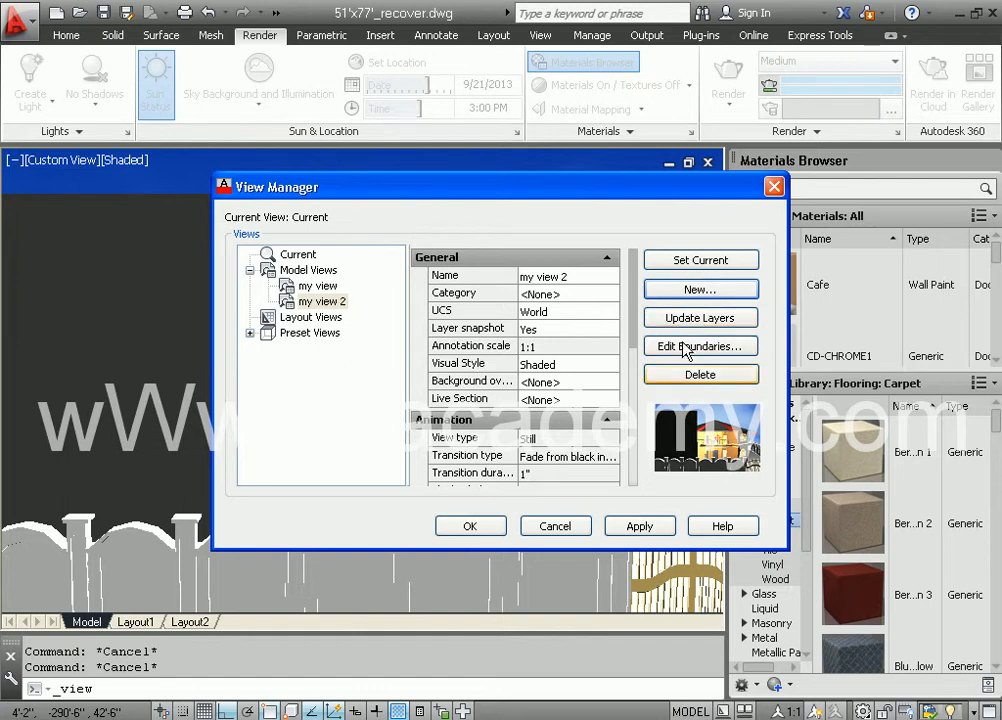
{"action": "left_click", "coordinate": [630, 527]}
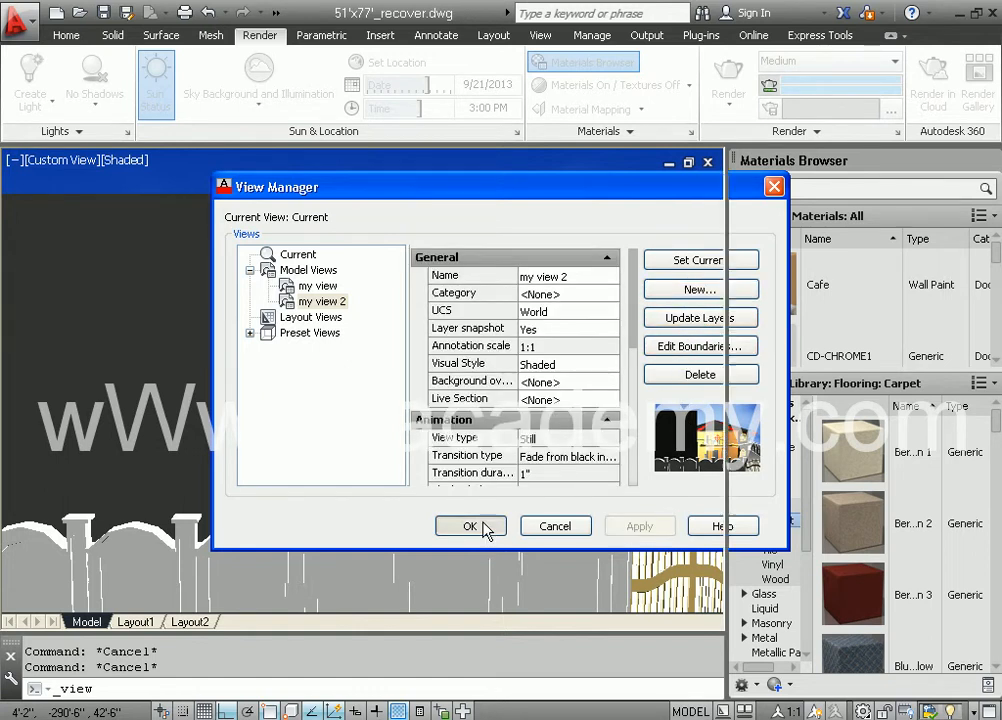
{"action": "left_click", "coordinate": [470, 526]}
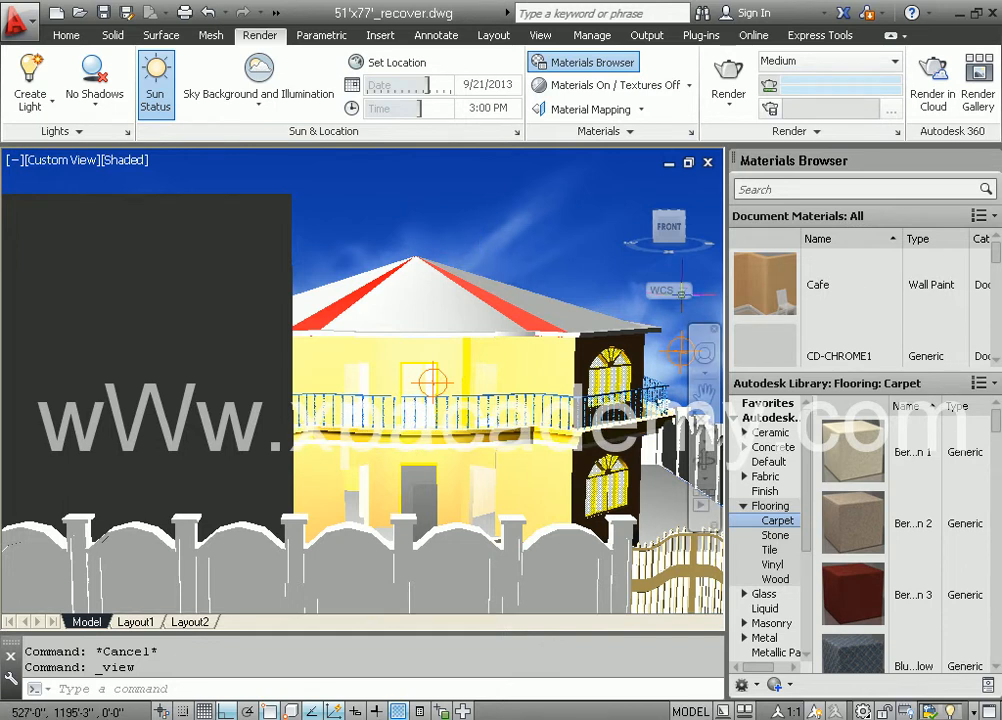
- Turn off the window, wall, title, roof, railing, other and mir layers in the Layer Properties Manager
{"action": "type", "text": "la"}
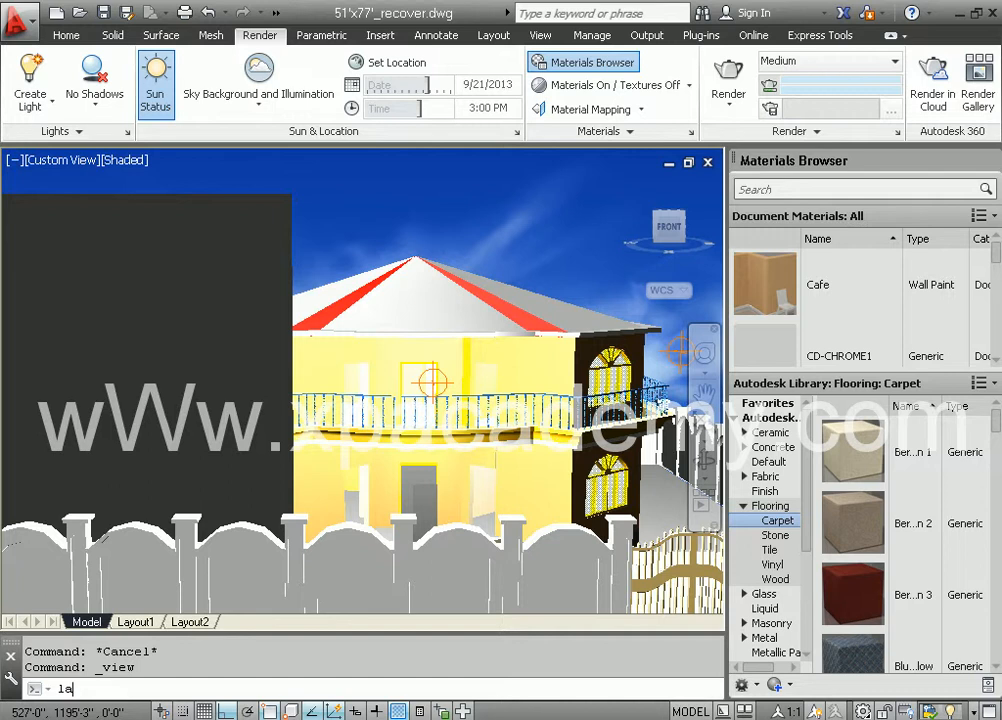
{"action": "key", "text": "Return"}
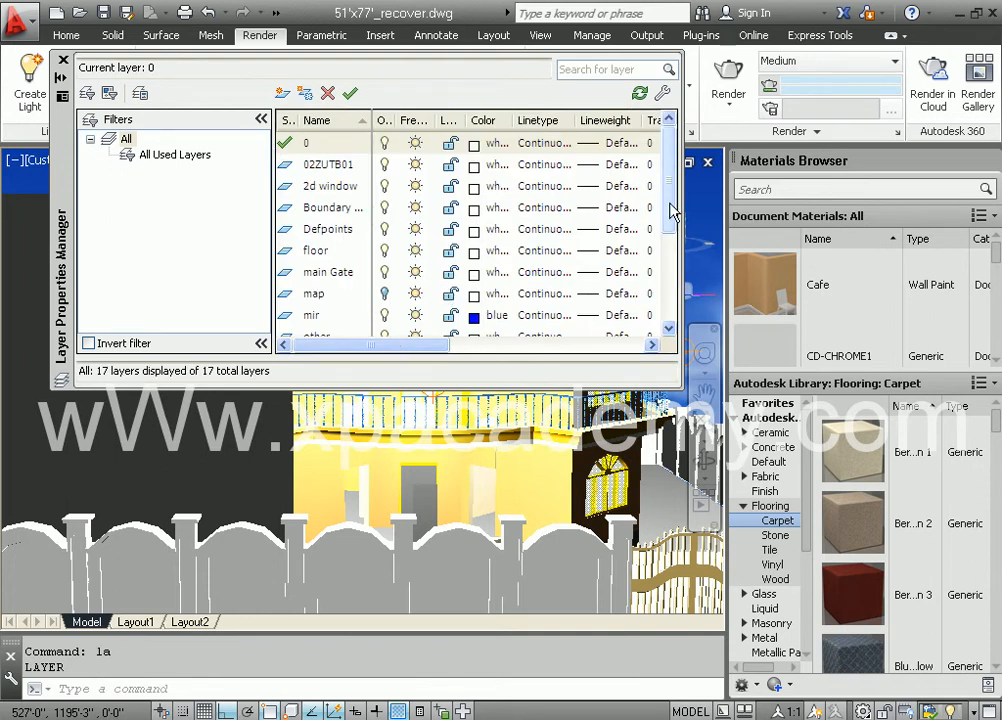
{"action": "left_click_drag", "start_coordinate": [671, 211], "coordinate": [662, 297]}
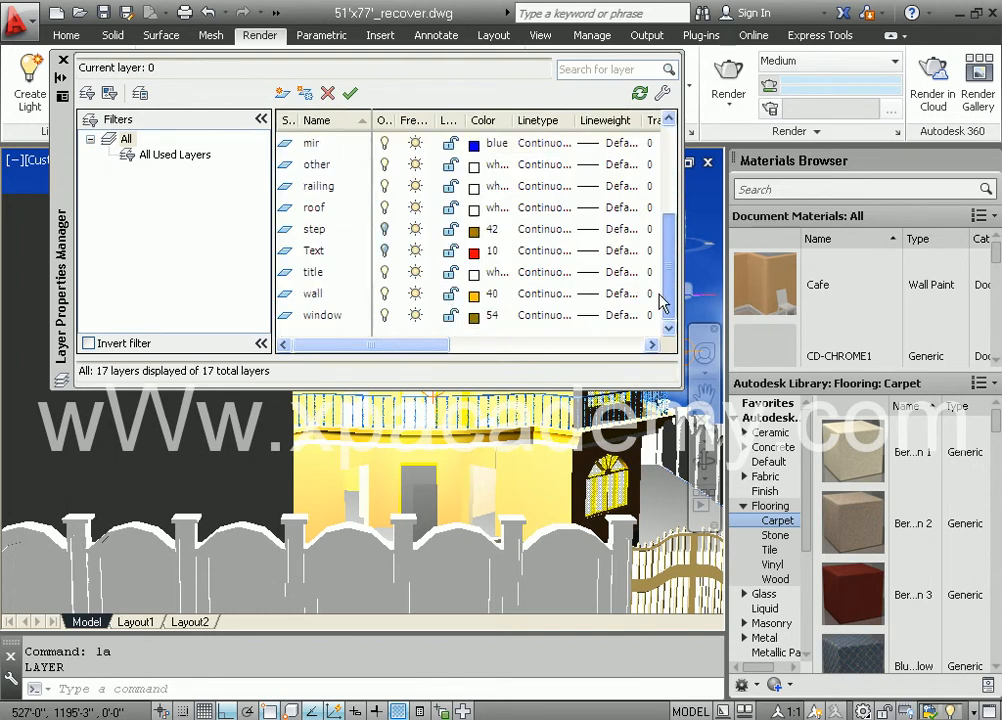
{"action": "left_click", "coordinate": [385, 315]}
{"action": "left_click", "coordinate": [385, 293]}
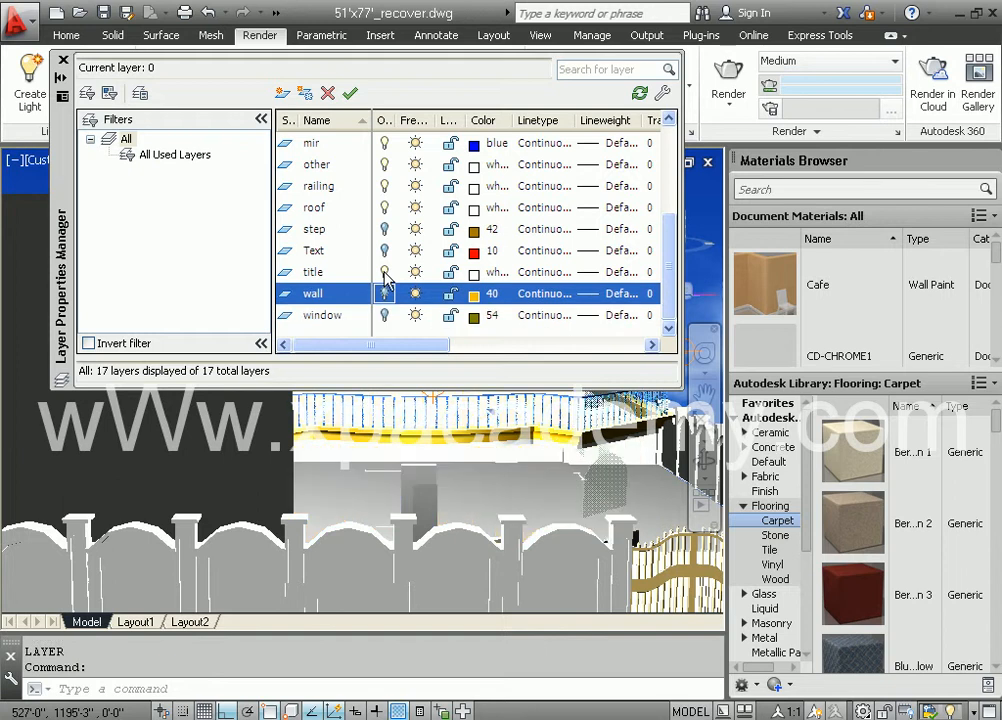
{"action": "left_click", "coordinate": [385, 273]}
{"action": "left_click", "coordinate": [385, 207]}
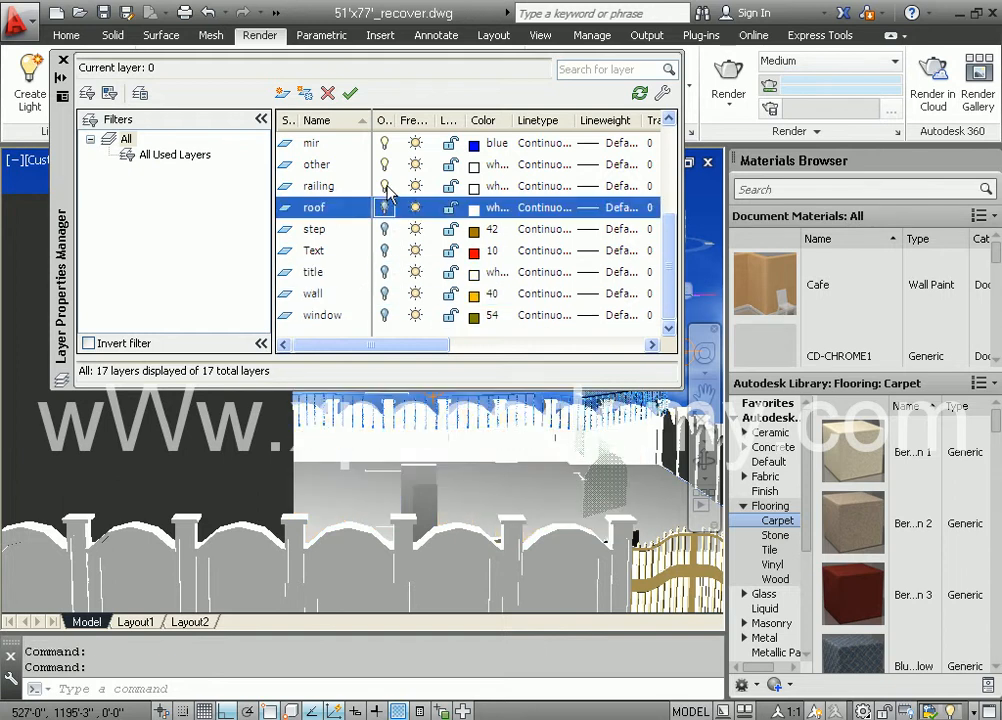
{"action": "left_click", "coordinate": [385, 186]}
{"action": "left_click", "coordinate": [385, 164]}
{"action": "left_click", "coordinate": [385, 143]}
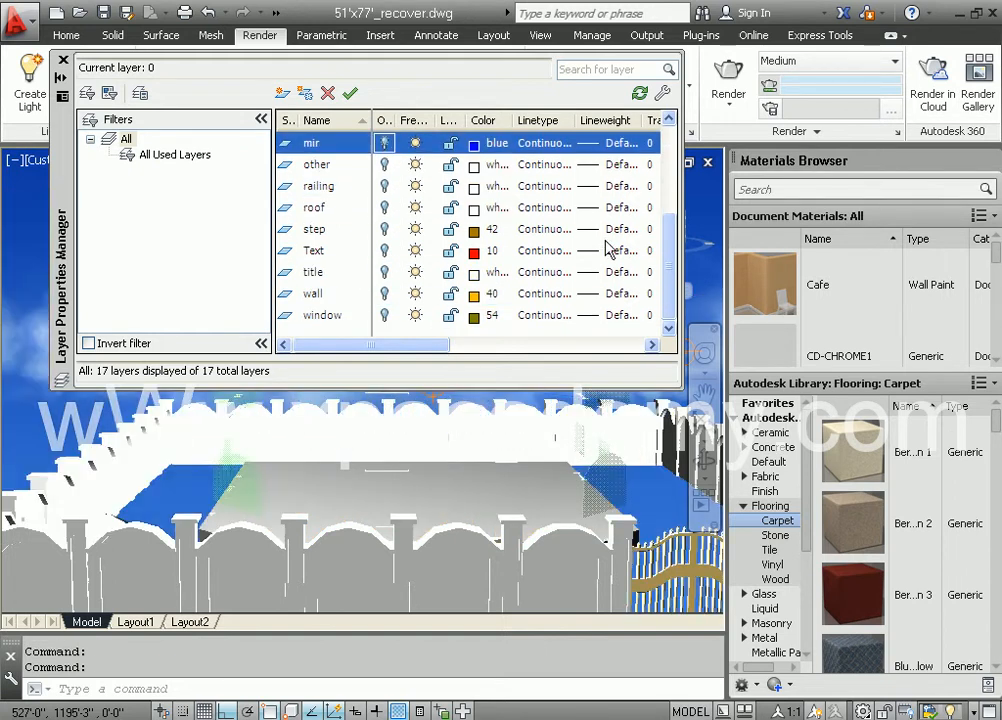
- Turn on the map layer, turn off the main Gate, floor, Defpoints, Boundary, 2d window and 02ZUTB01 layers, and close the layer manager
{"action": "left_click_drag", "start_coordinate": [668, 257], "coordinate": [655, 217]}
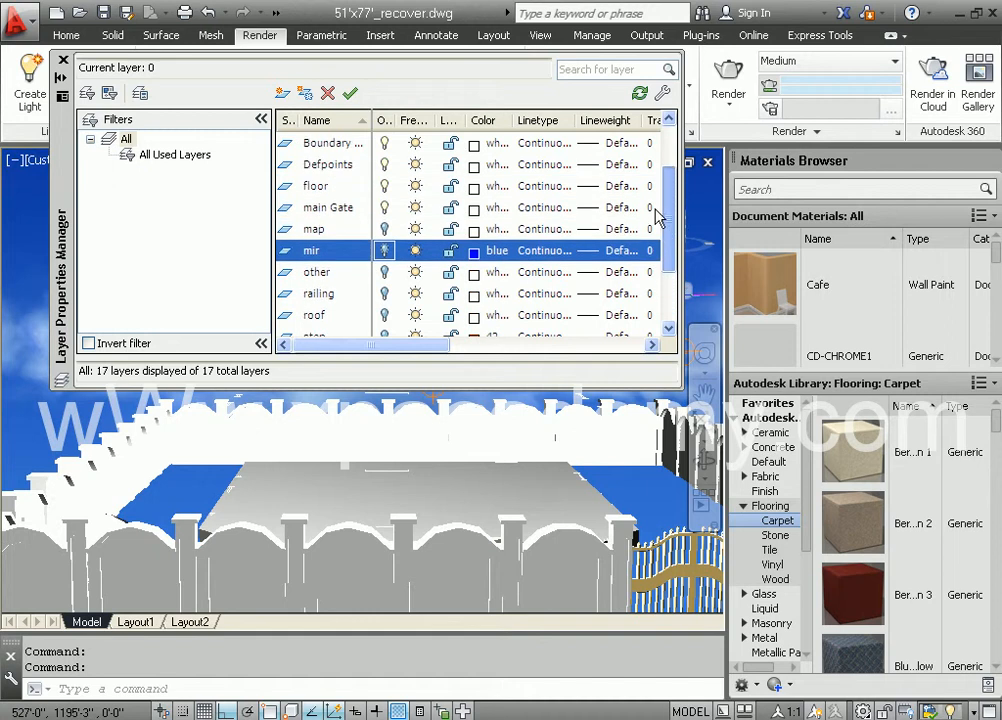
{"action": "left_click", "coordinate": [385, 230]}
{"action": "left_click", "coordinate": [385, 207]}
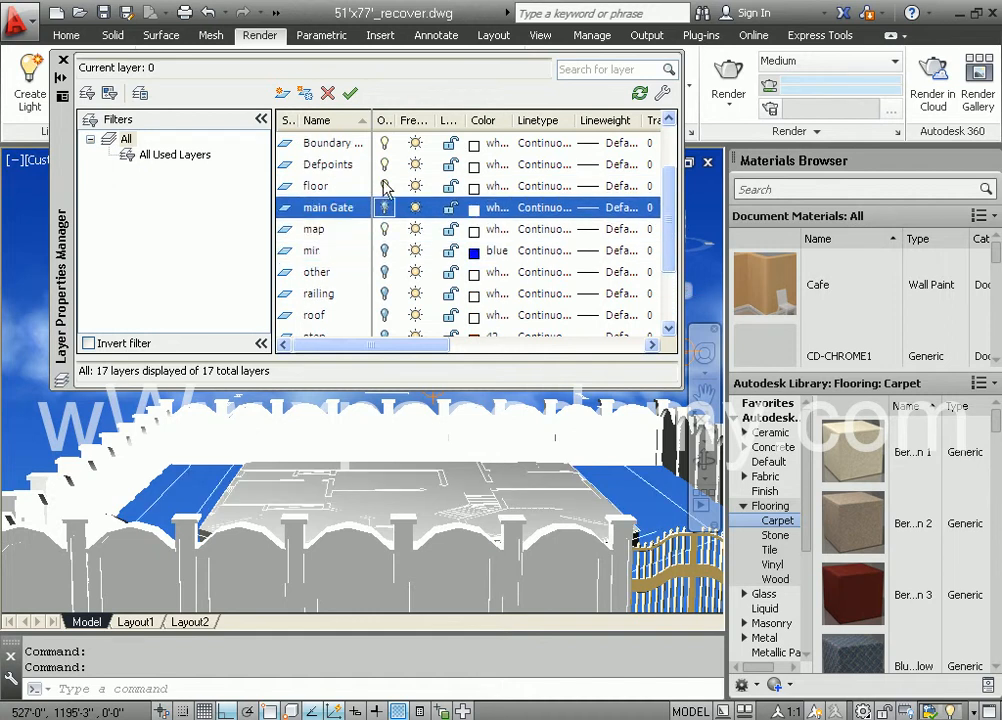
{"action": "left_click", "coordinate": [385, 186]}
{"action": "left_click", "coordinate": [384, 143]}
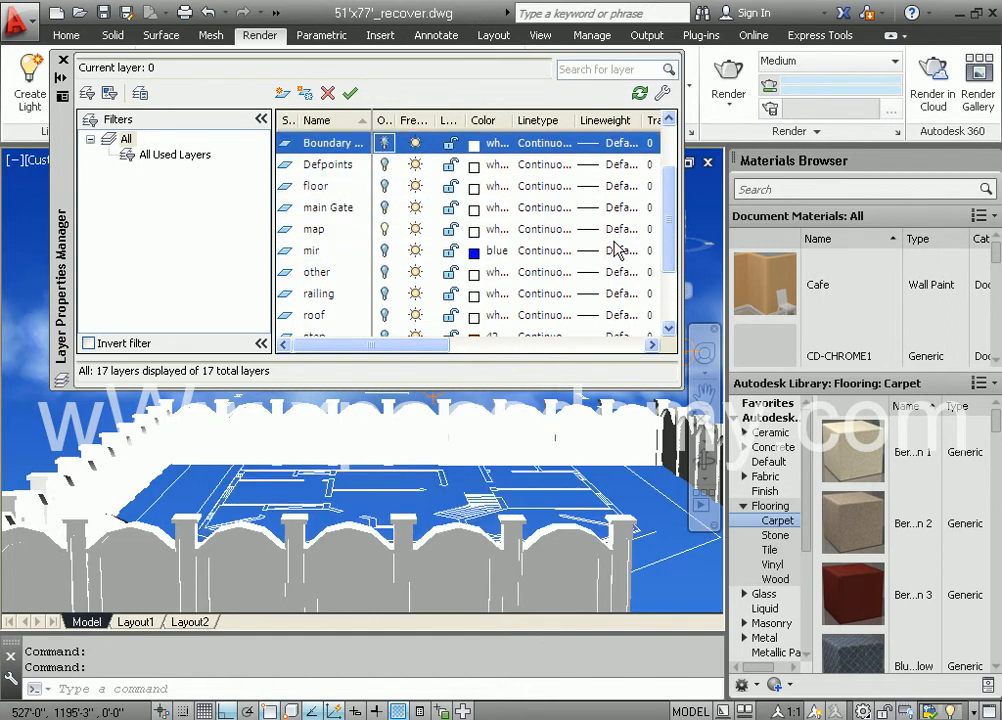
{"action": "left_click_drag", "start_coordinate": [671, 264], "coordinate": [667, 232]}
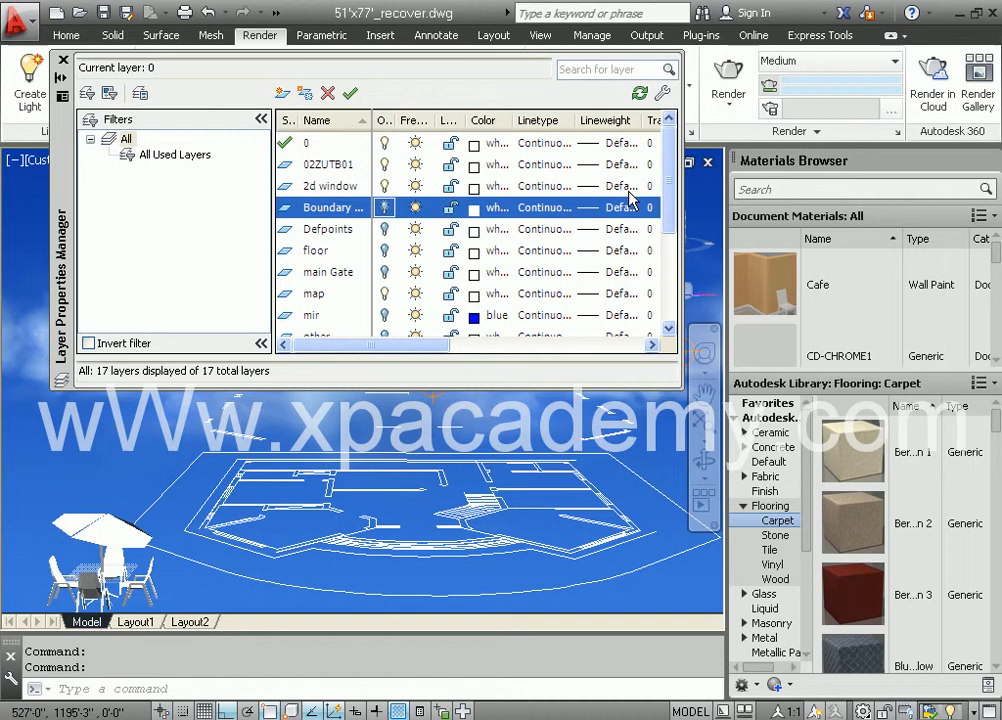
{"action": "left_click", "coordinate": [384, 186]}
{"action": "left_click", "coordinate": [384, 164]}
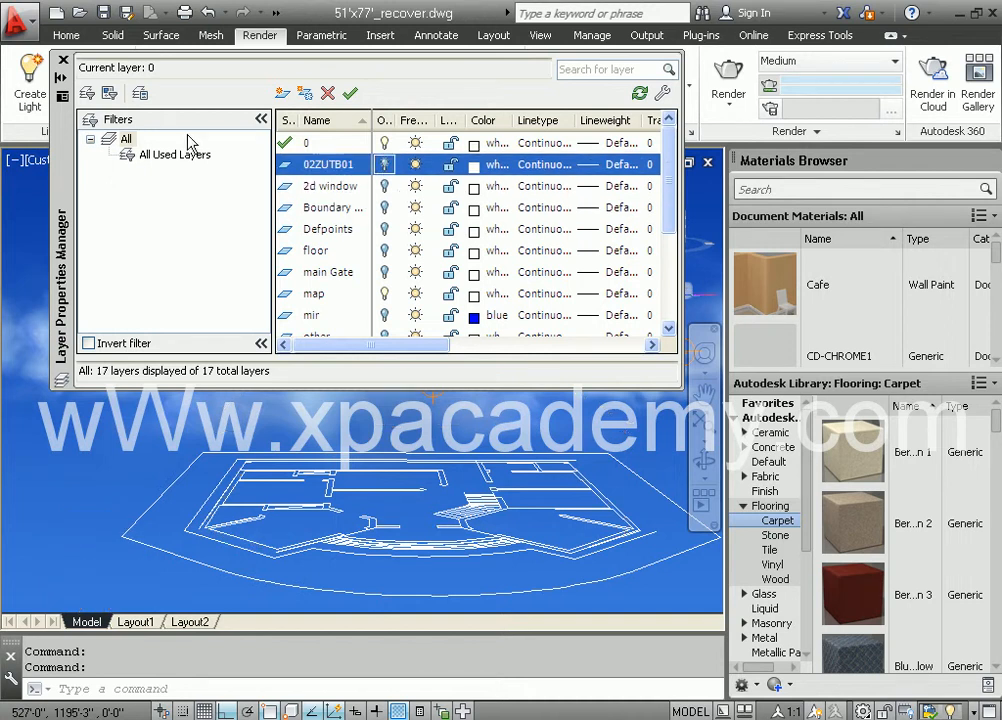
{"action": "left_click", "coordinate": [63, 61]}
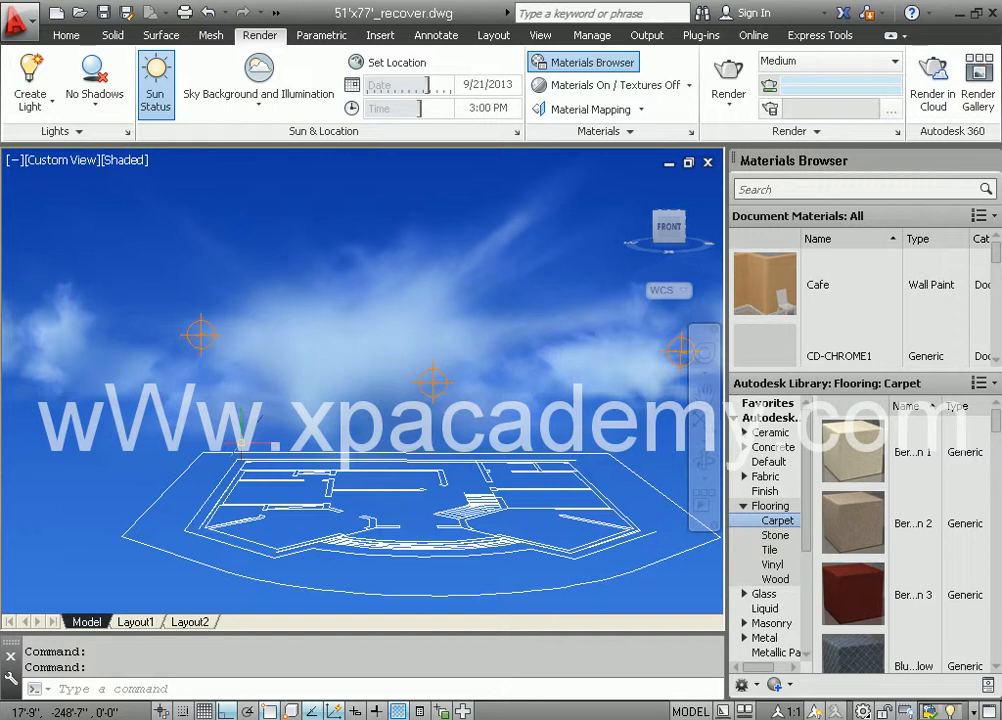
- Create a new layer named "ligh" in the Layer Properties Manager and close the manager
{"action": "type", "text": "1"}
{"action": "type", "text": "a"}
{"action": "key", "text": "Return"}
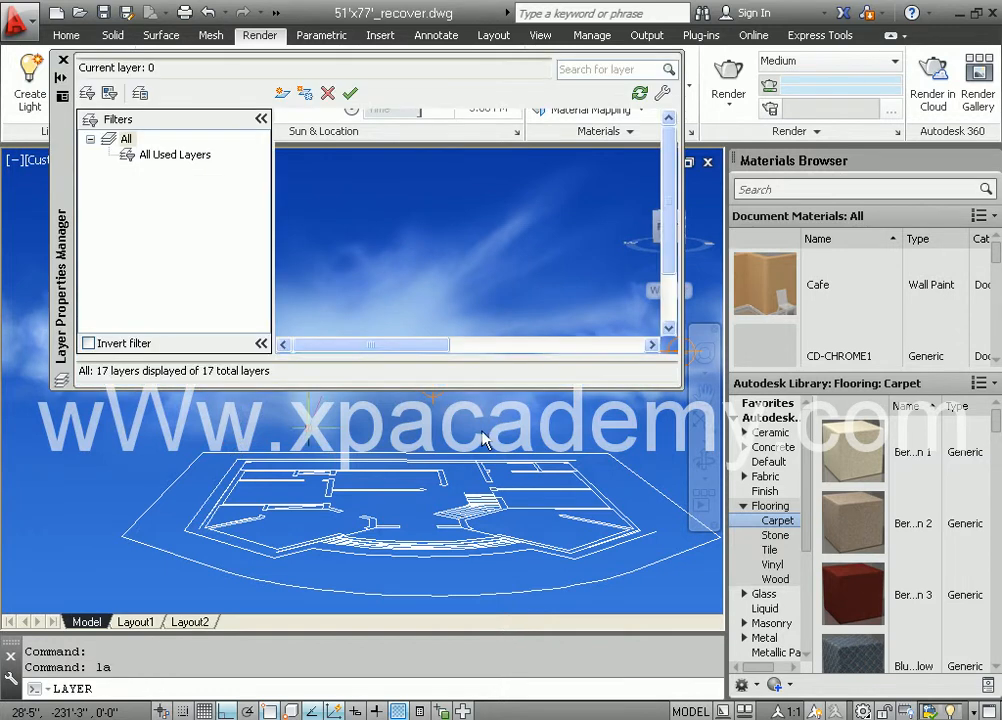
{"action": "left_click", "coordinate": [283, 93]}
{"action": "type", "text": "ligh"}
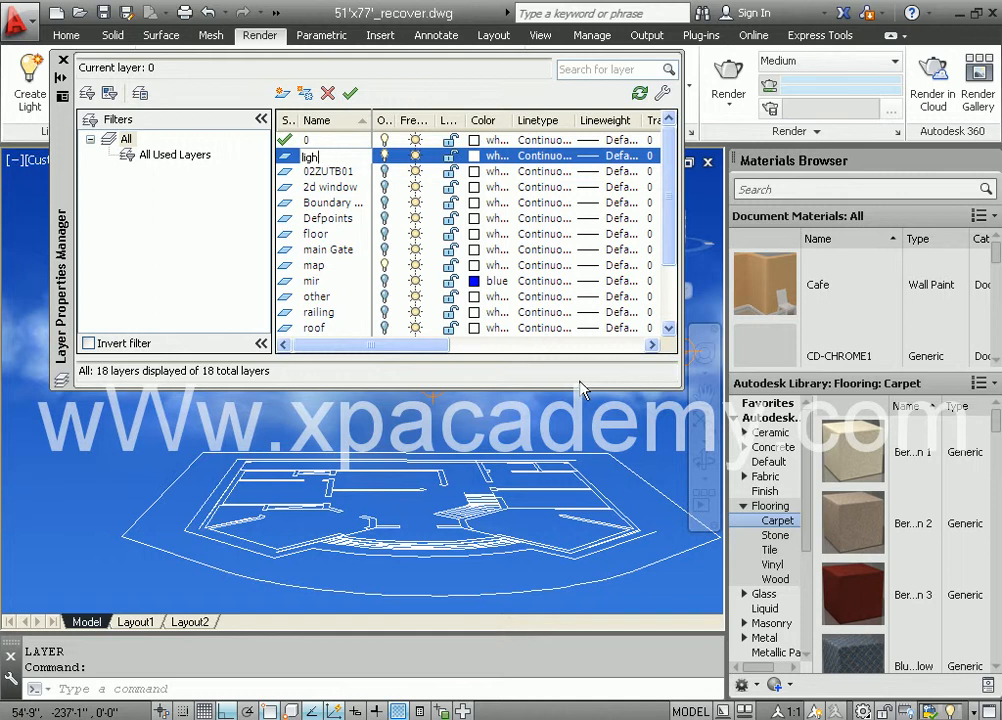
{"action": "left_click", "coordinate": [197, 253]}
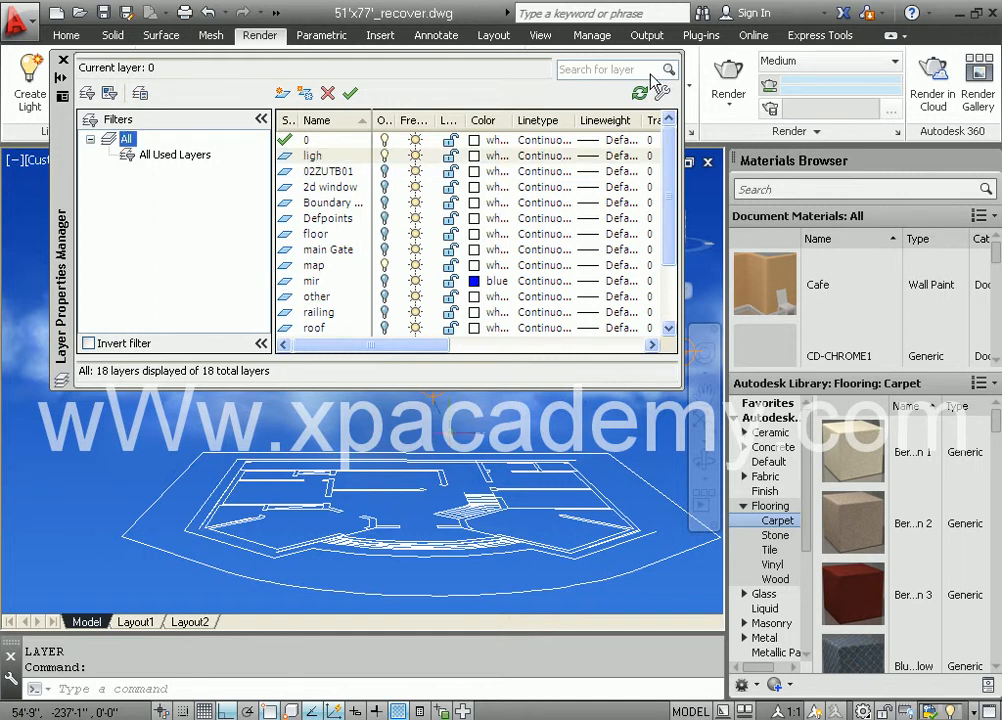
{"action": "left_click", "coordinate": [63, 60]}
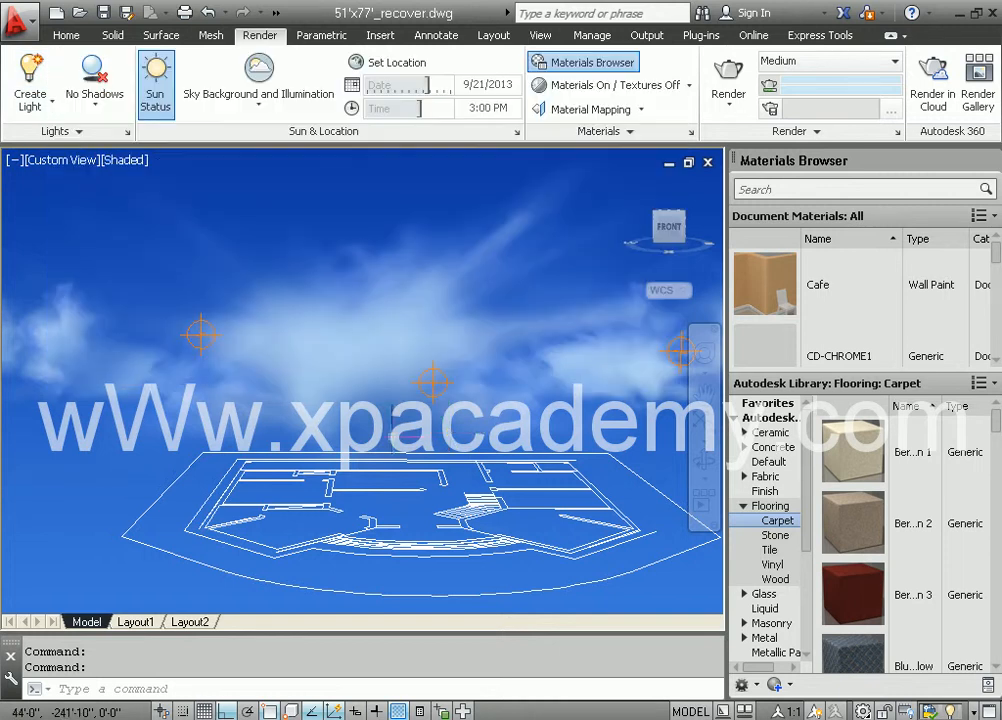
- Select the three point lights above the floor plan and assign them to the ligh layer
{"action": "left_click", "coordinate": [200, 335]}
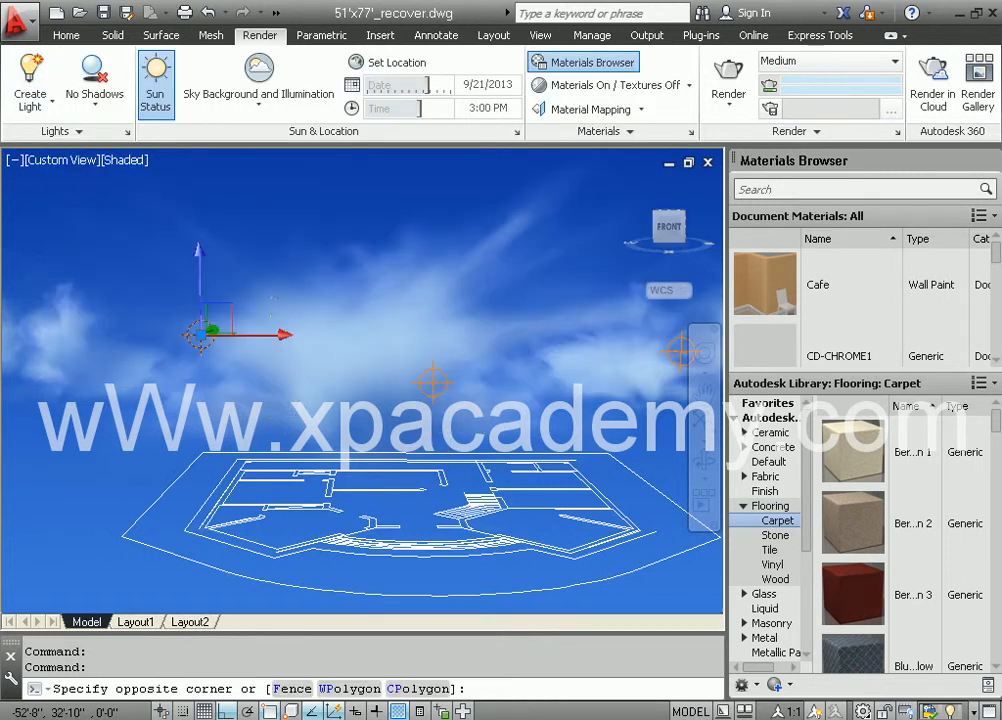
{"action": "left_click", "coordinate": [387, 382]}
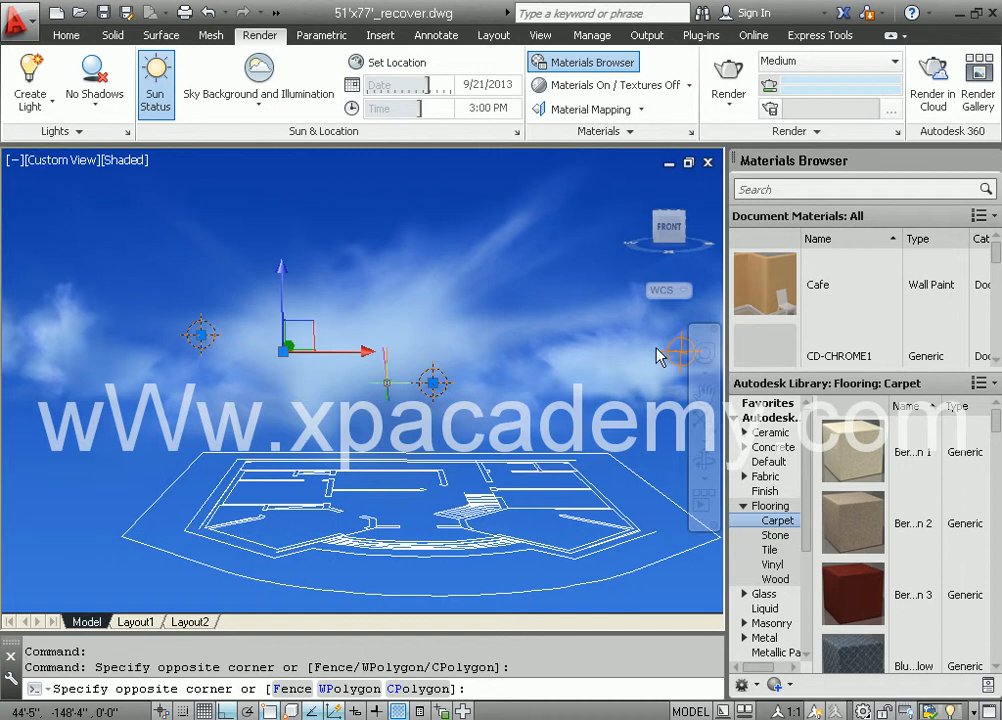
{"action": "left_click", "coordinate": [700, 328]}
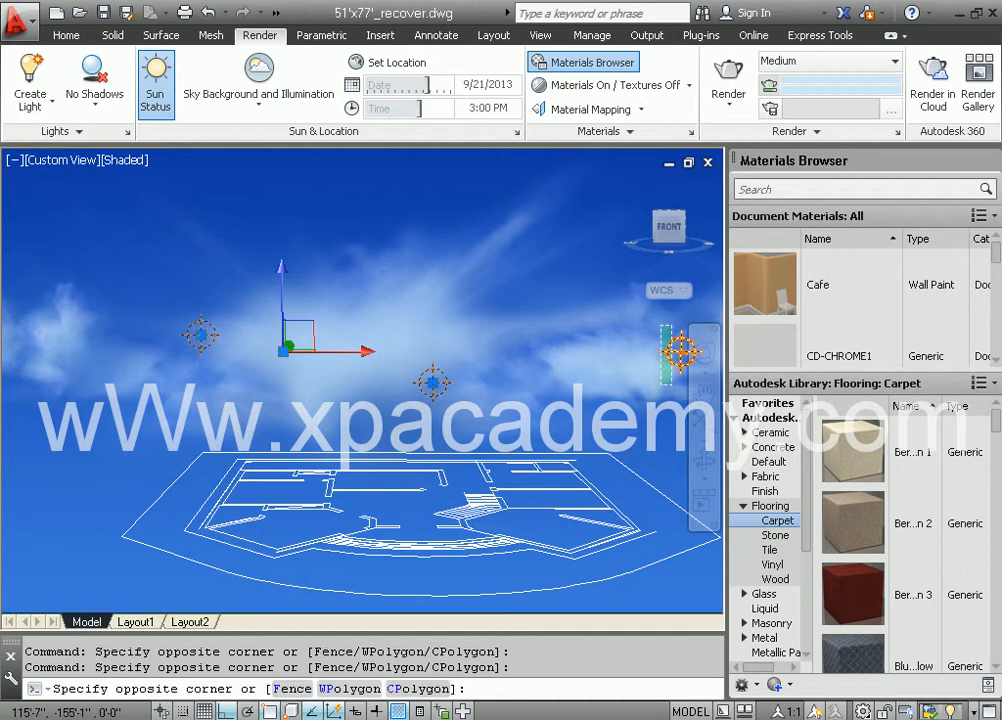
{"action": "left_click", "coordinate": [654, 386]}
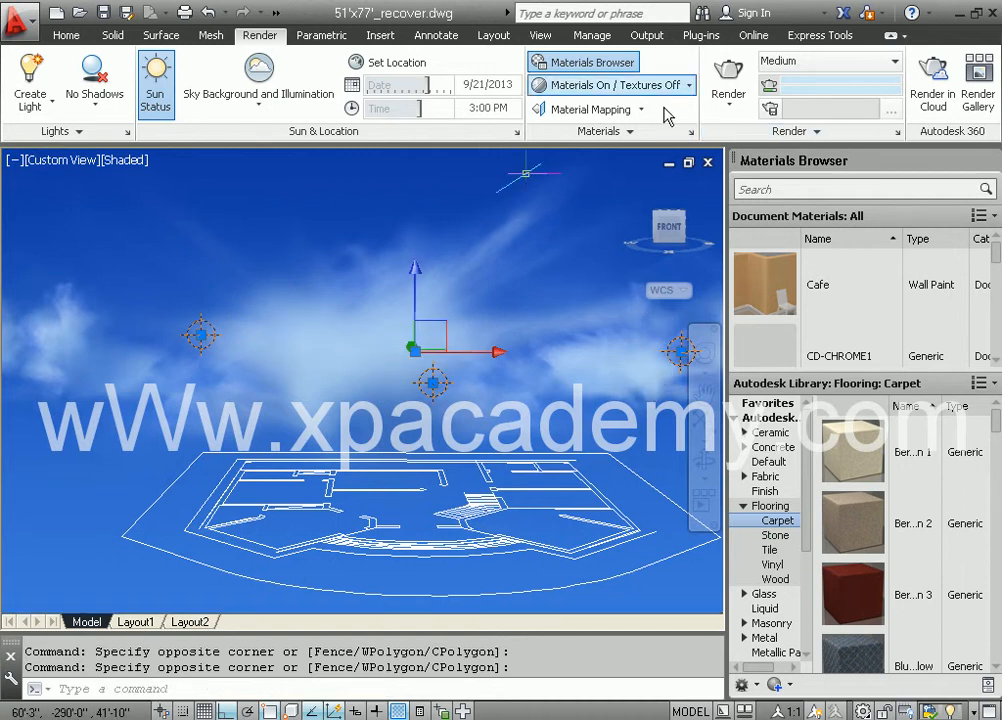
{"action": "left_click", "coordinate": [76, 42]}
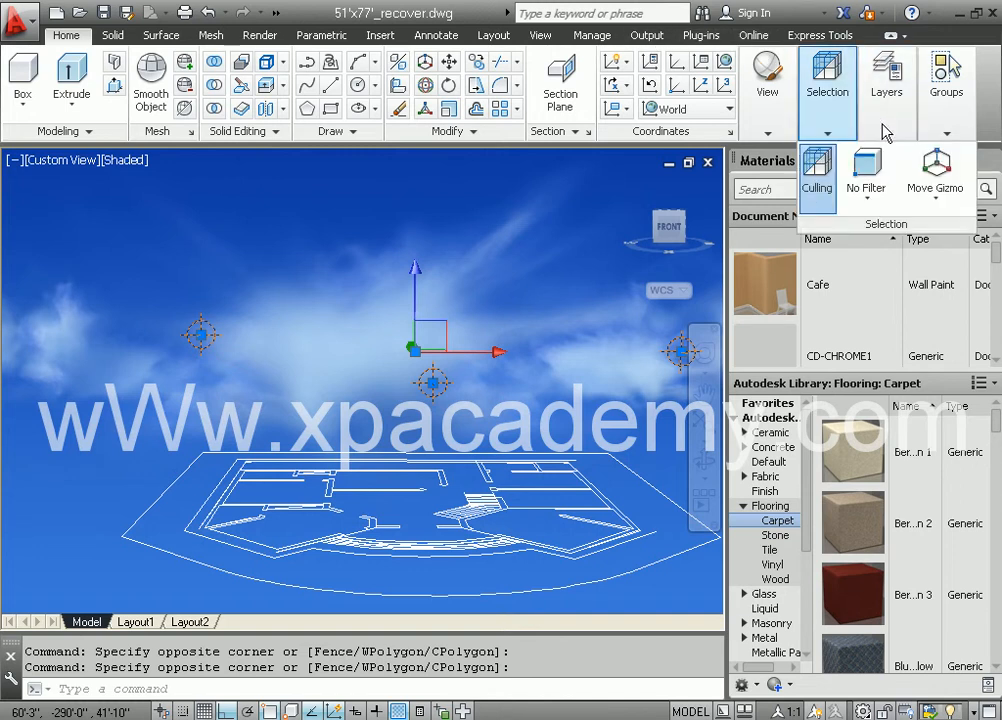
{"action": "mouse_move", "coordinate": [913, 112]}
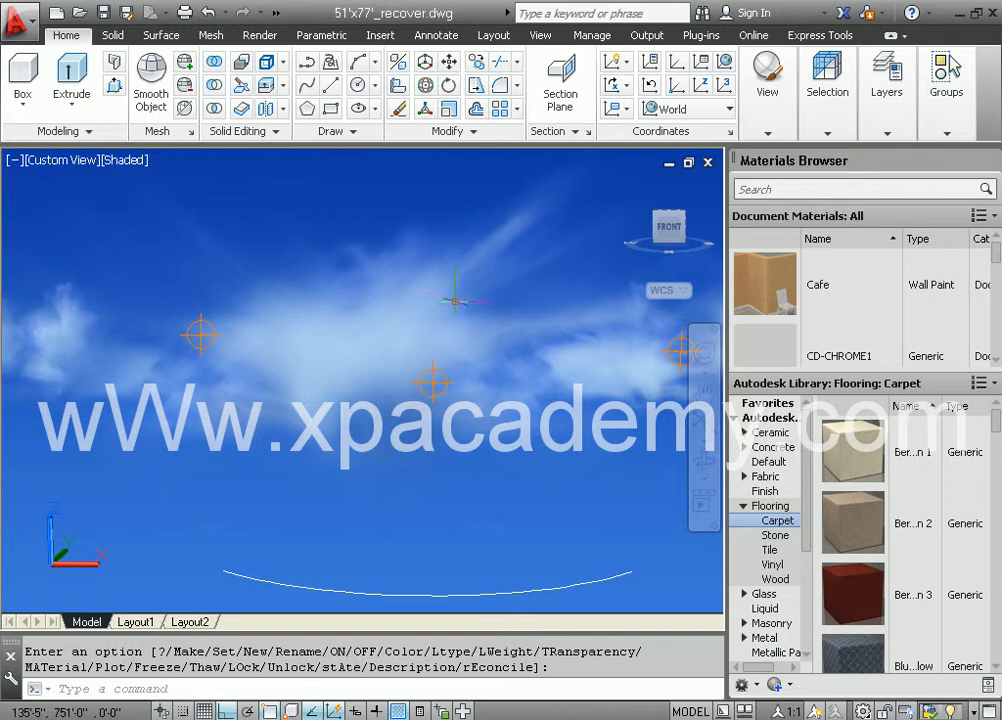
- Check the middle light's layer, turn off the ligh layer and show the map layer's floor plan again
{"action": "left_click", "coordinate": [436, 380]}
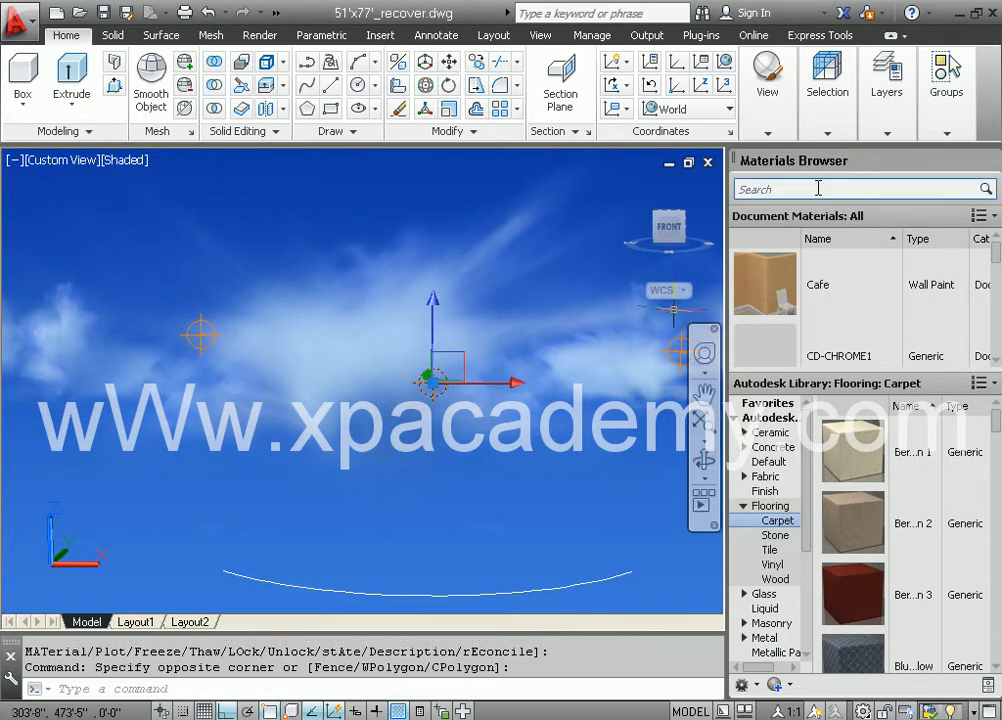
{"action": "mouse_move", "coordinate": [884, 134]}
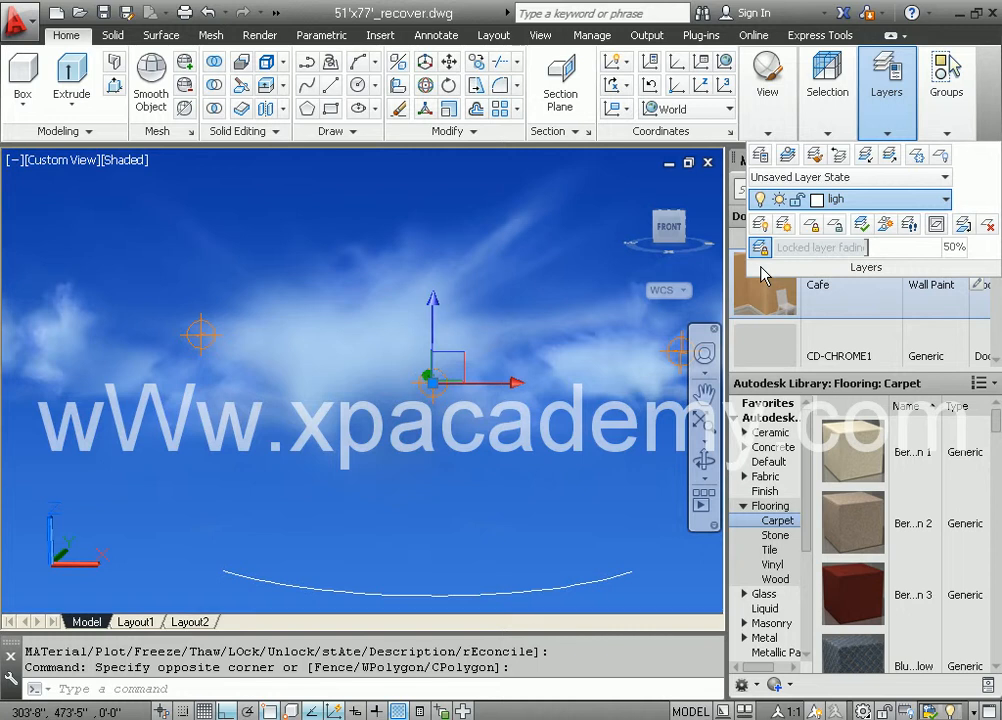
{"action": "left_click", "coordinate": [760, 226]}
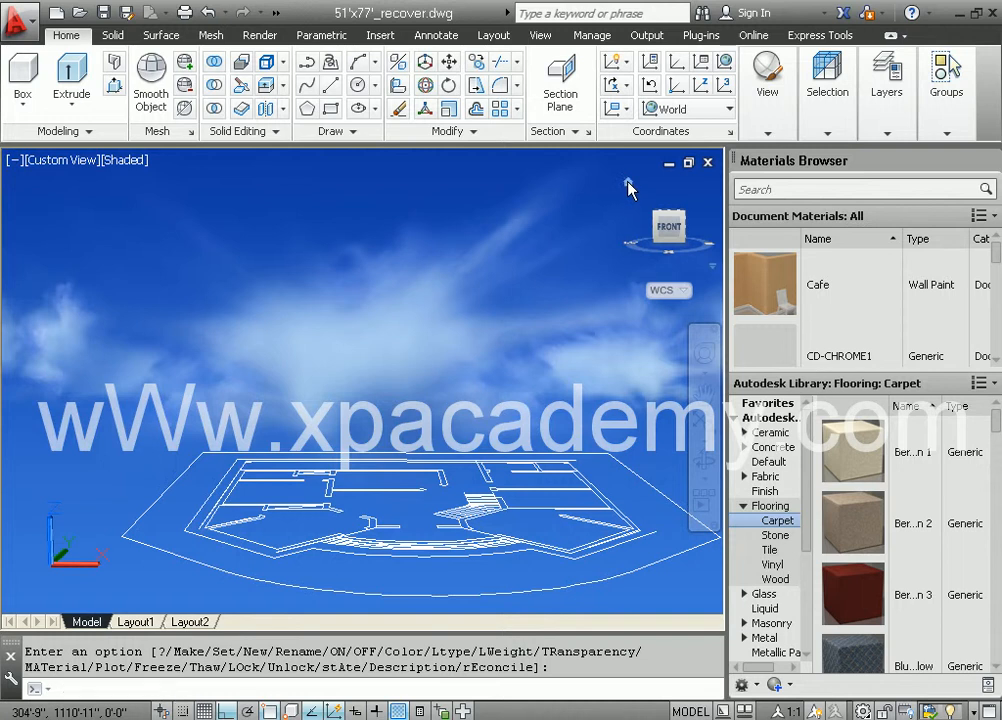
- Show the floor plan in the Top view with the 2D Wireframe visual style
{"action": "left_click", "coordinate": [628, 184]}
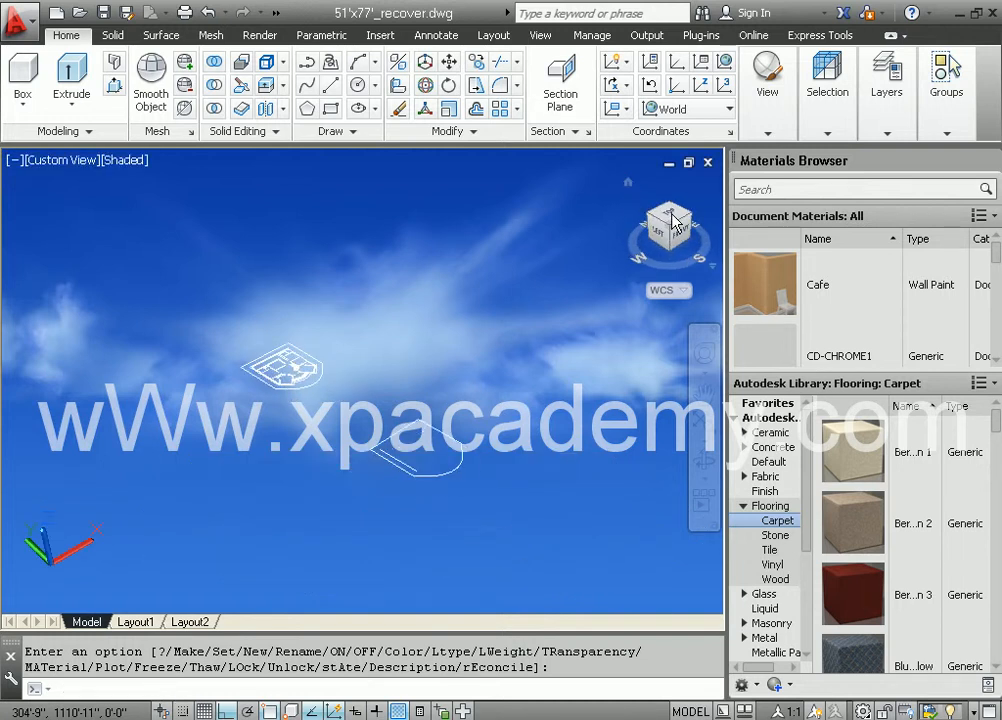
{"action": "key", "text": "Return"}
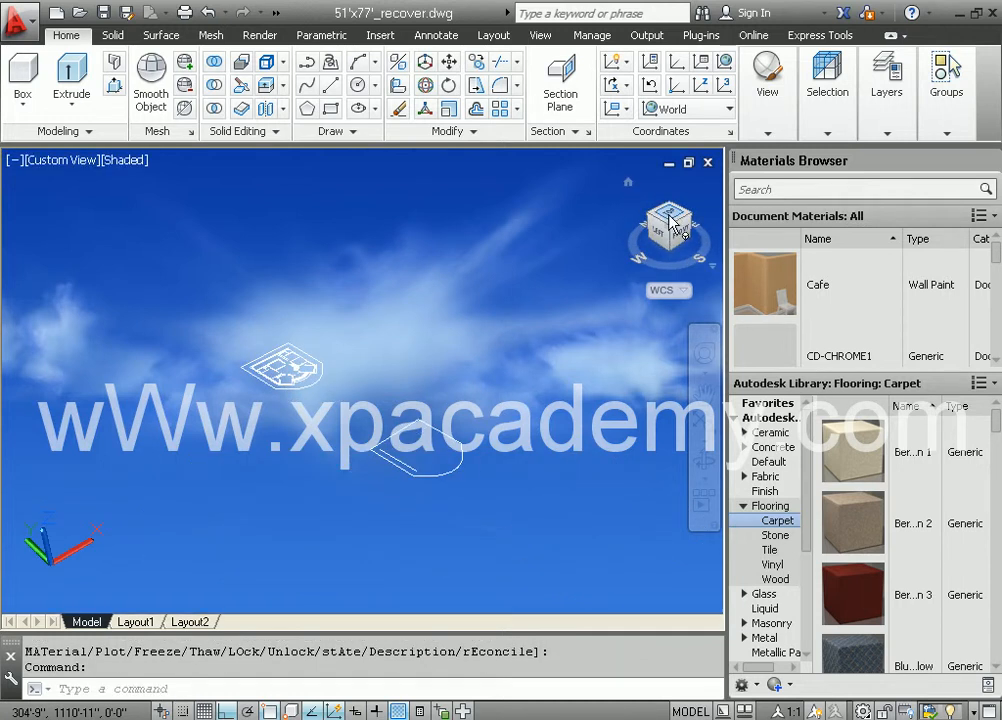
{"action": "left_click", "coordinate": [670, 216]}
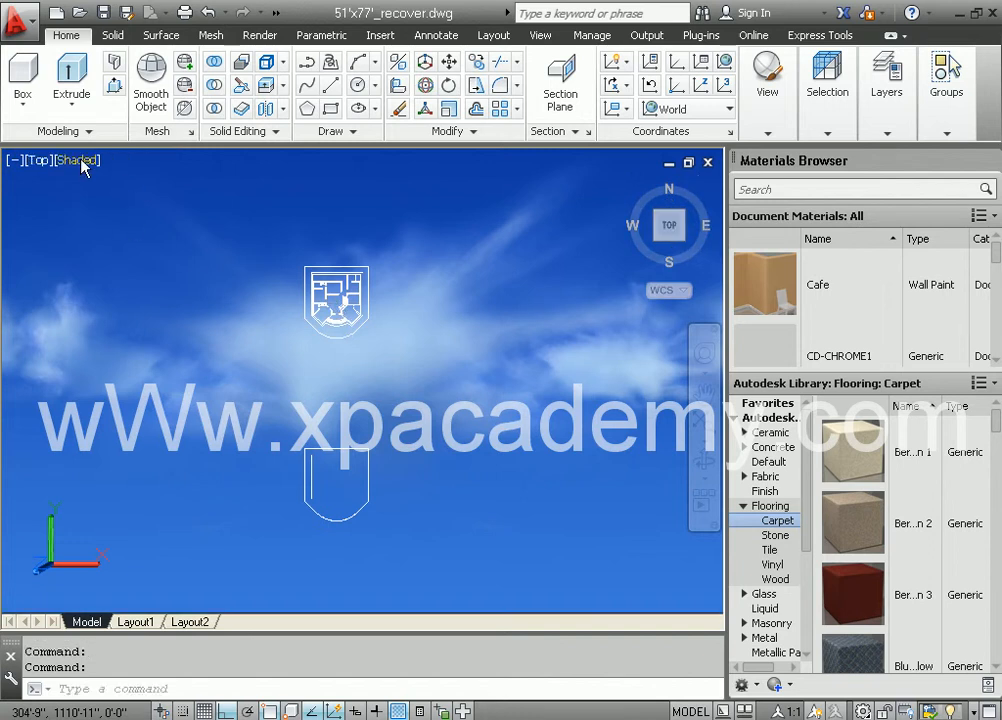
{"action": "left_click", "coordinate": [82, 162]}
{"action": "left_click", "coordinate": [125, 201]}
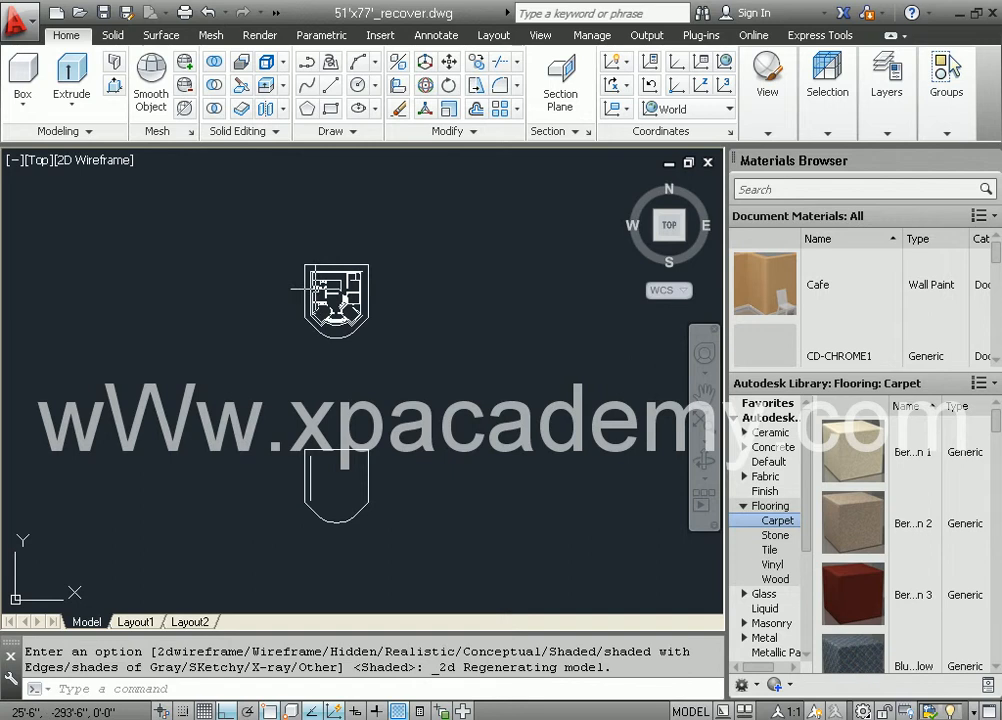
- Draw a very large circle centred inside the floor plan, enclosing both plan outlines, and switch to the home 3D view
{"action": "scroll", "coordinate": [322, 289], "scroll_direction": "up", "scroll_amount": 5}
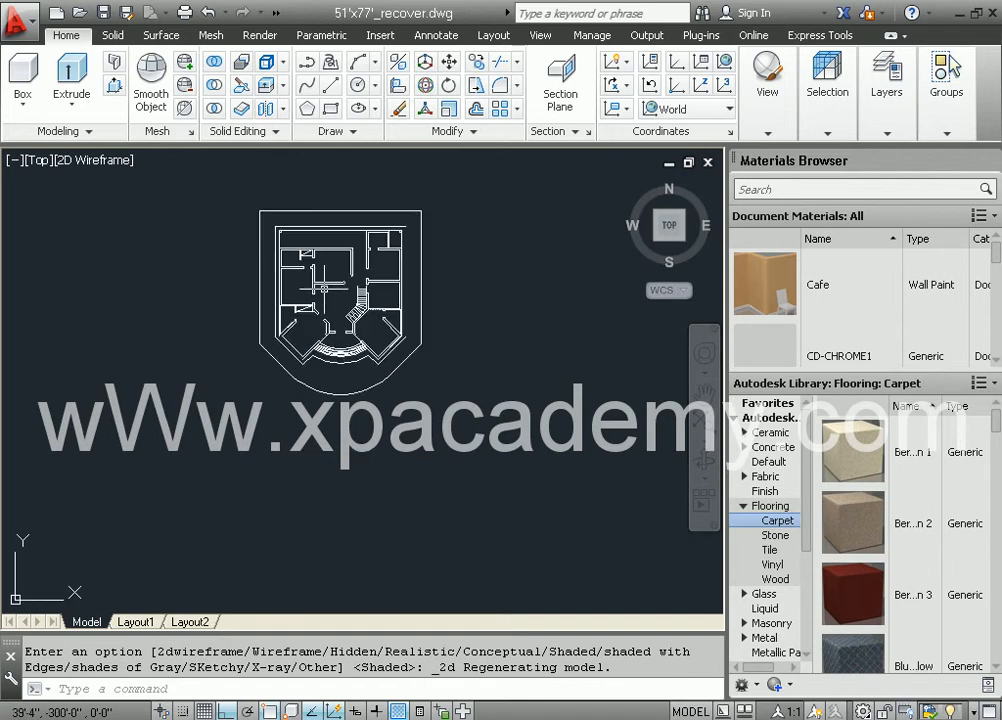
{"action": "scroll", "coordinate": [322, 285], "scroll_direction": "up", "scroll_amount": 3}
{"action": "scroll", "coordinate": [358, 366], "scroll_direction": "down", "scroll_amount": 1}
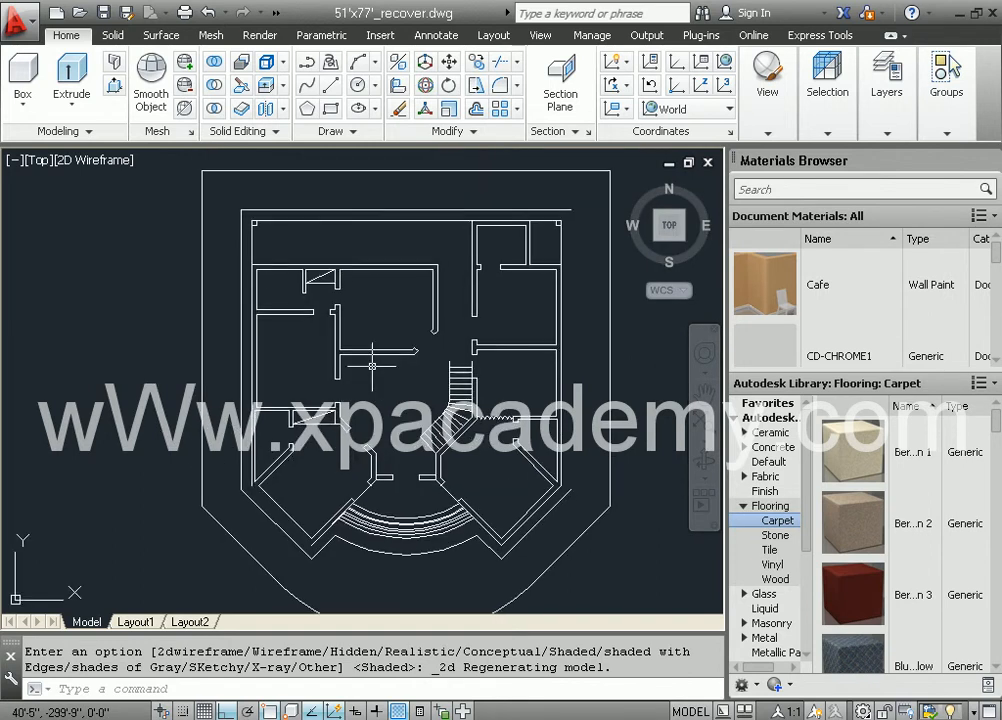
{"action": "type", "text": "c"}
{"action": "key", "text": "Return"}
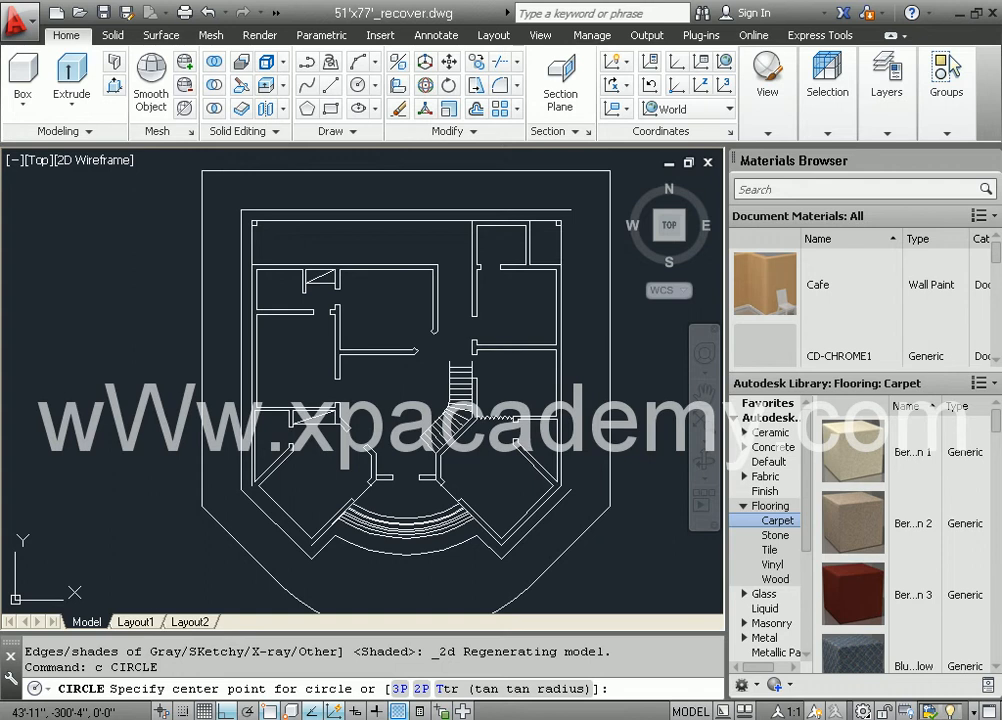
{"action": "left_click", "coordinate": [425, 420]}
{"action": "scroll", "coordinate": [425, 425], "scroll_direction": "down", "scroll_amount": 12}
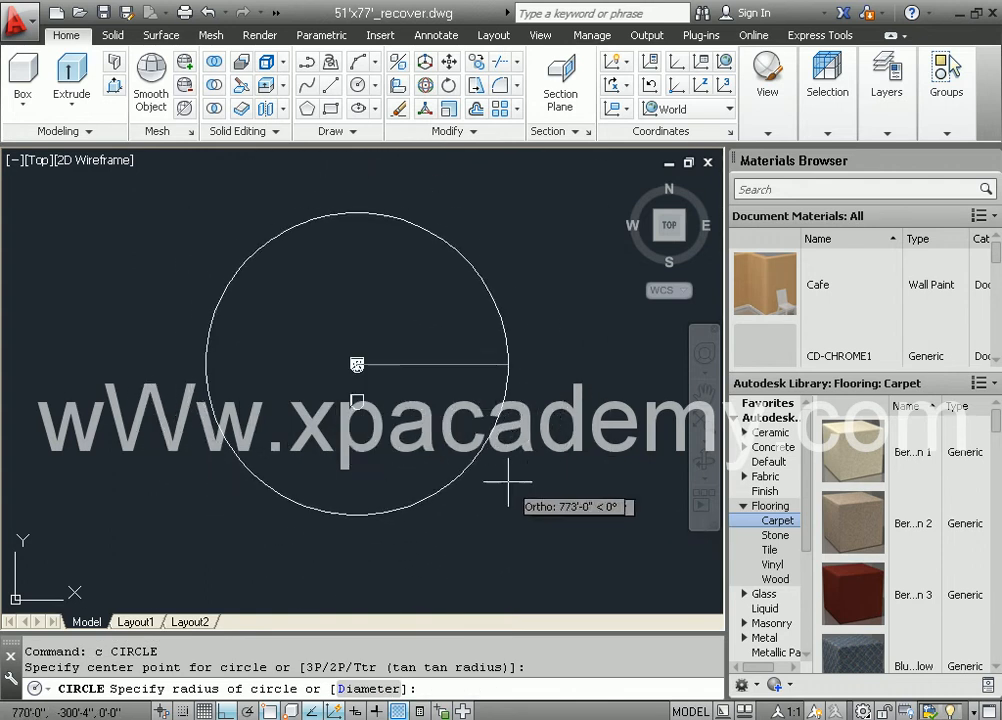
{"action": "left_click", "coordinate": [527, 475]}
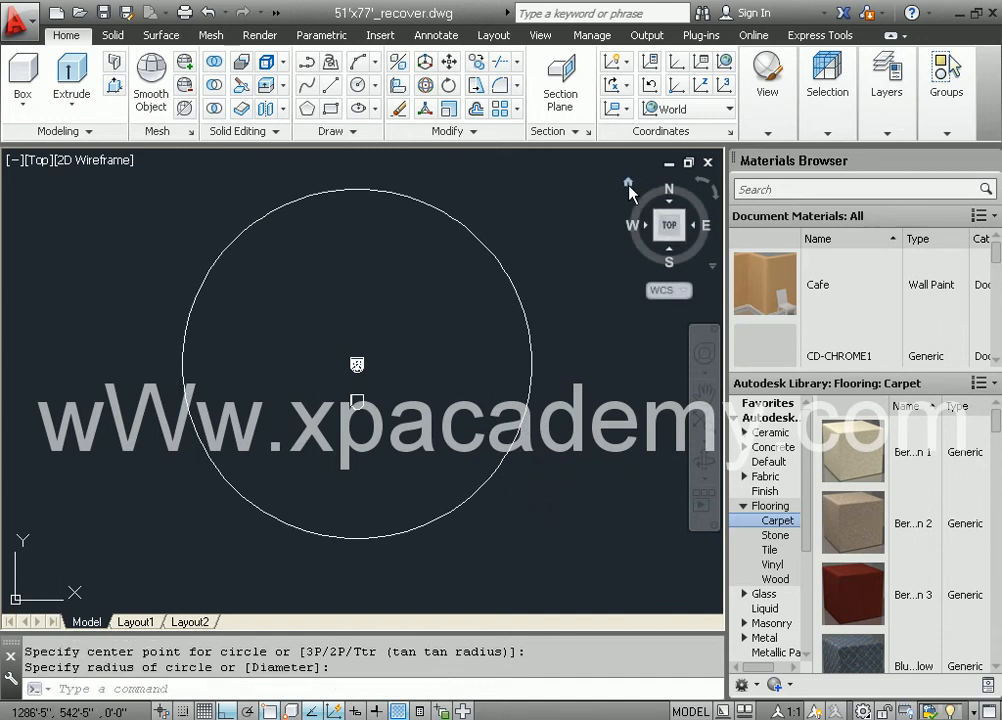
{"action": "left_click", "coordinate": [629, 186]}
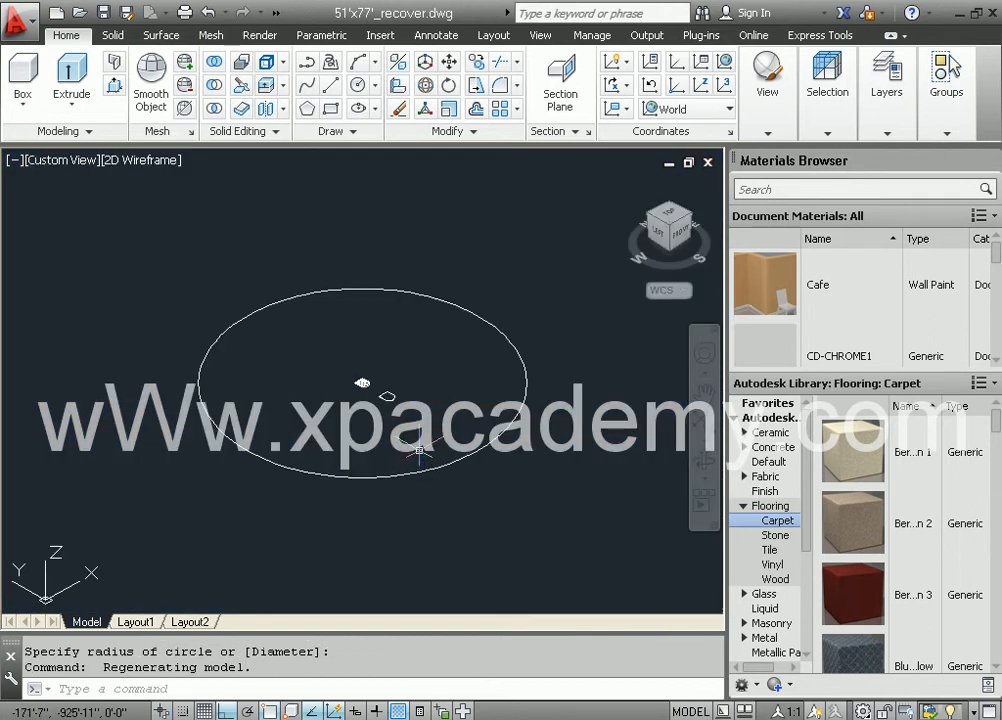
- Extrude the large circle around the house to a height of 1 and save the drawing
{"action": "type", "text": "ext"}
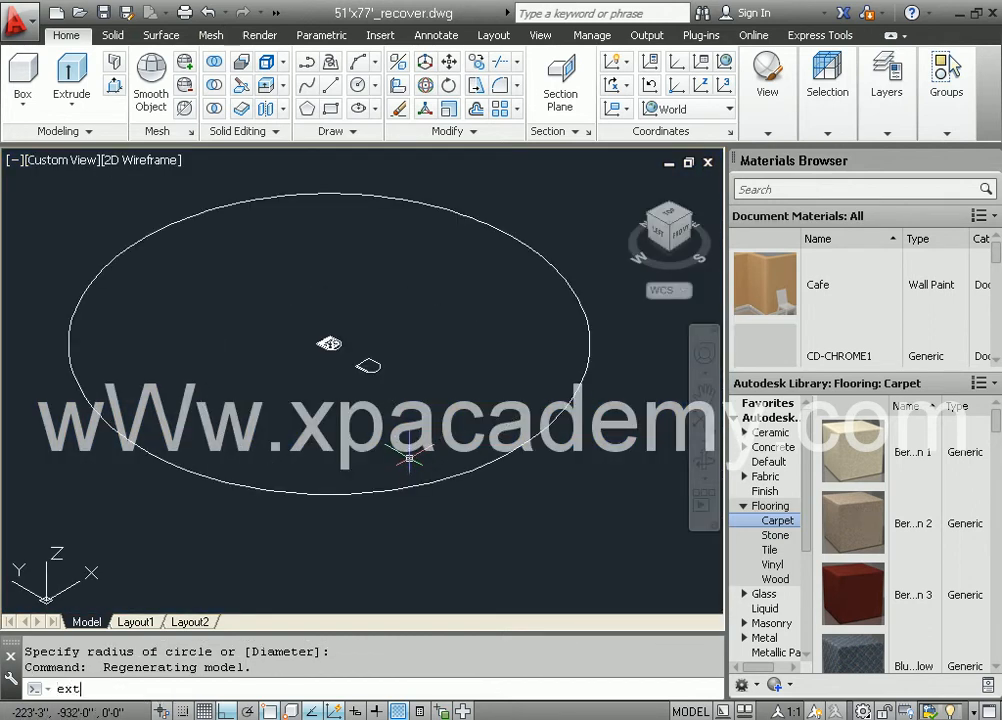
{"action": "key", "text": "Return"}
{"action": "left_click", "coordinate": [407, 458]}
{"action": "left_click", "coordinate": [349, 492]}
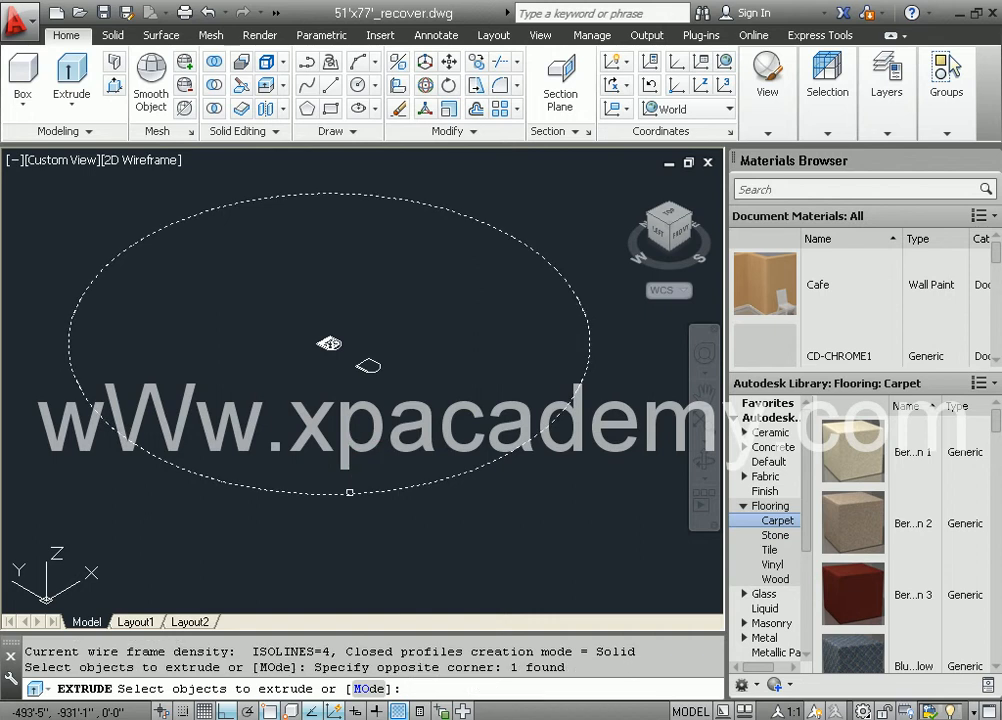
{"action": "key", "text": "Return"}
{"action": "type", "text": "1"}
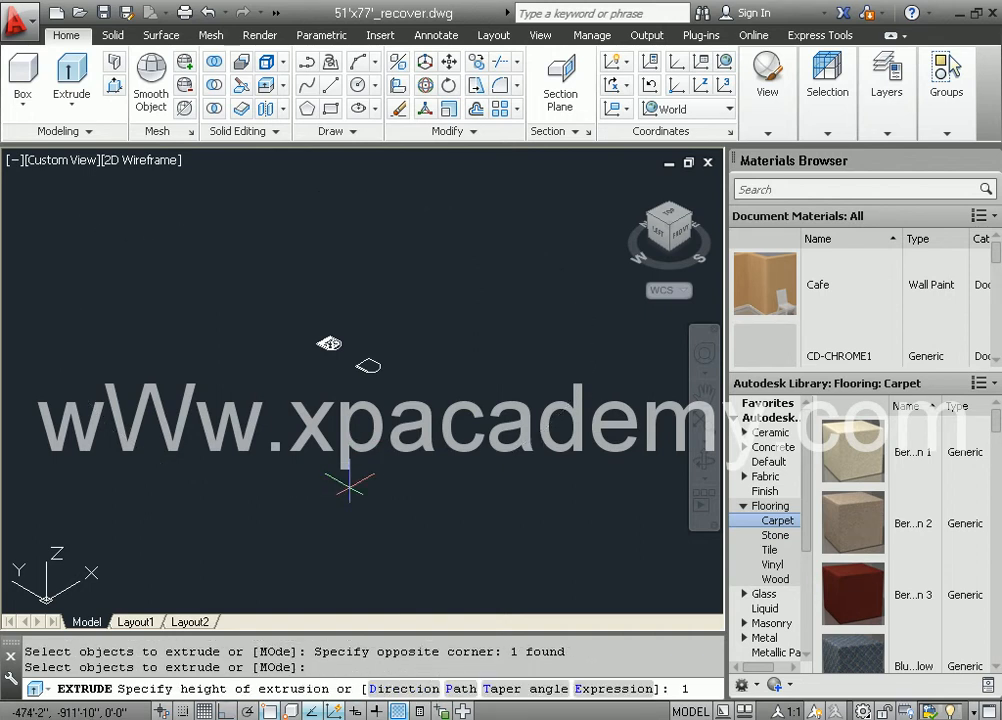
{"action": "key", "text": "Return"}
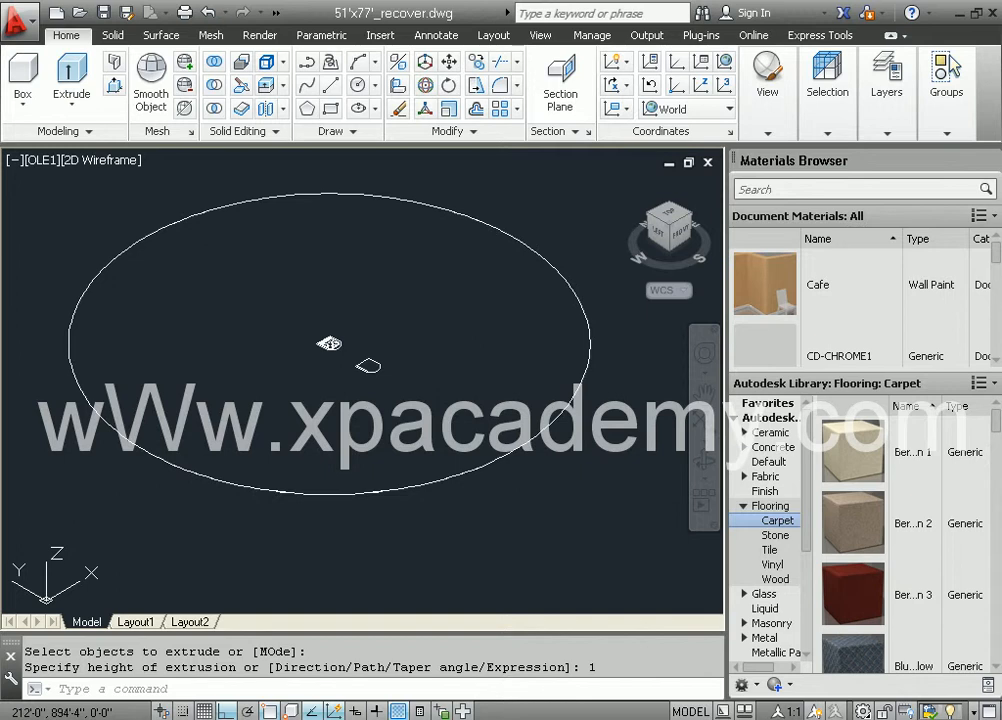
{"action": "key", "text": "ctrl+s"}
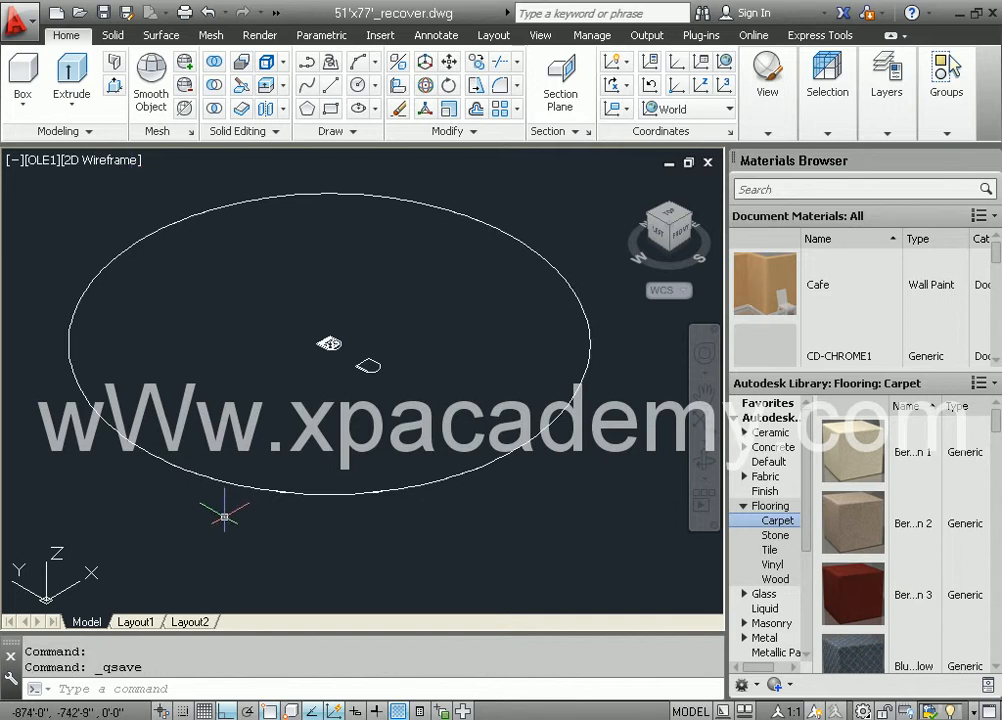
- Restore the saved custom view my view 2 of the house and clear any object selection
{"action": "left_click", "coordinate": [47, 161]}
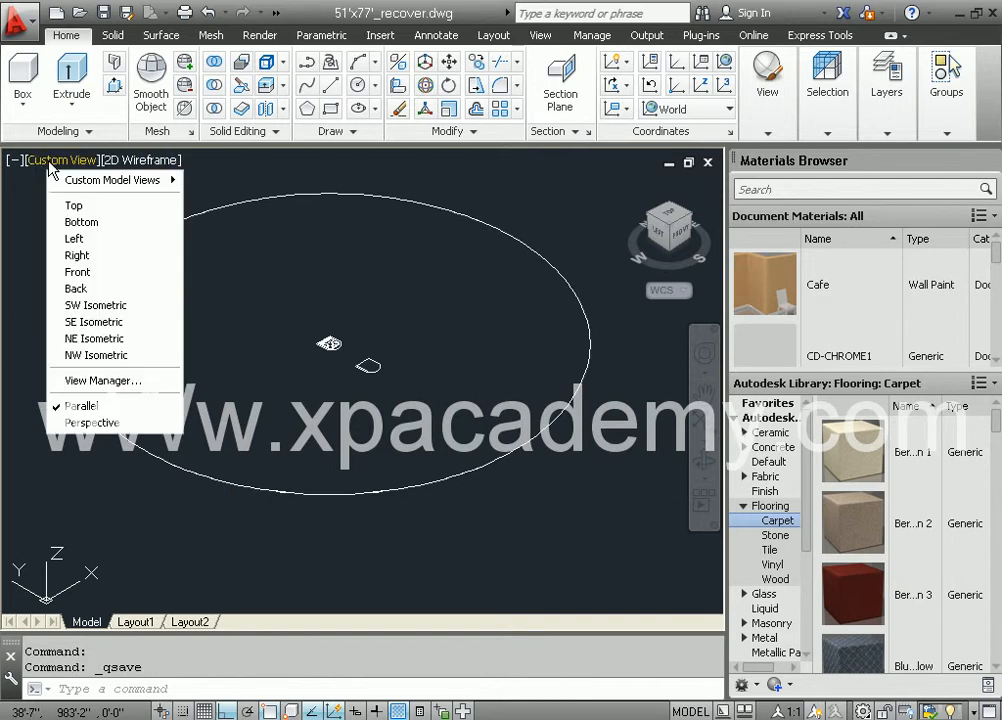
{"action": "mouse_move", "coordinate": [100, 180]}
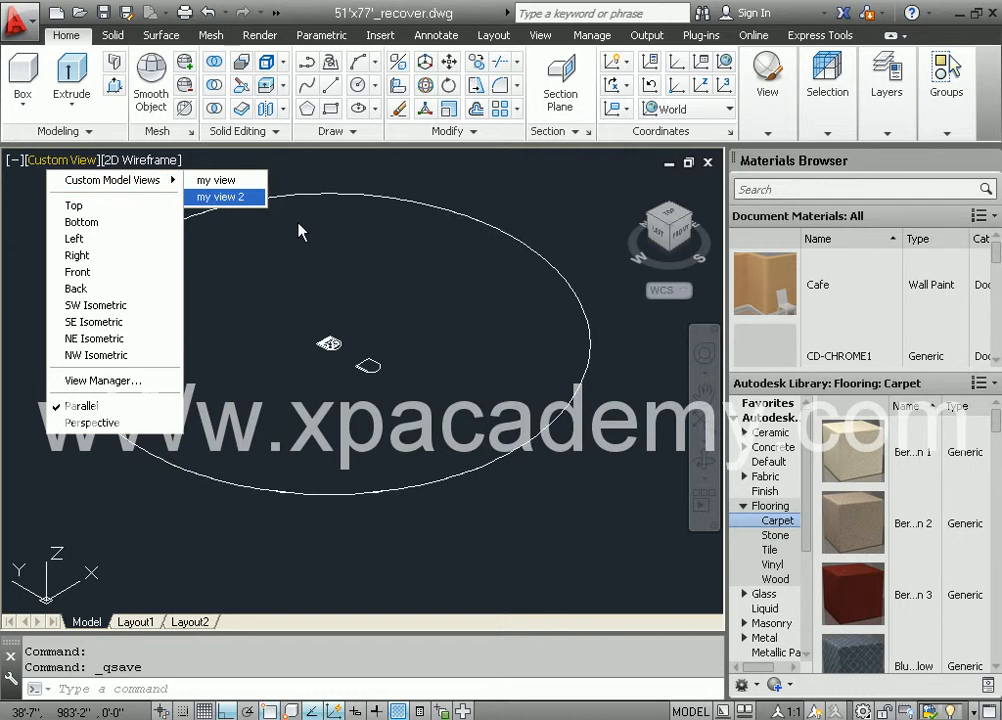
{"action": "left_click", "coordinate": [220, 197]}
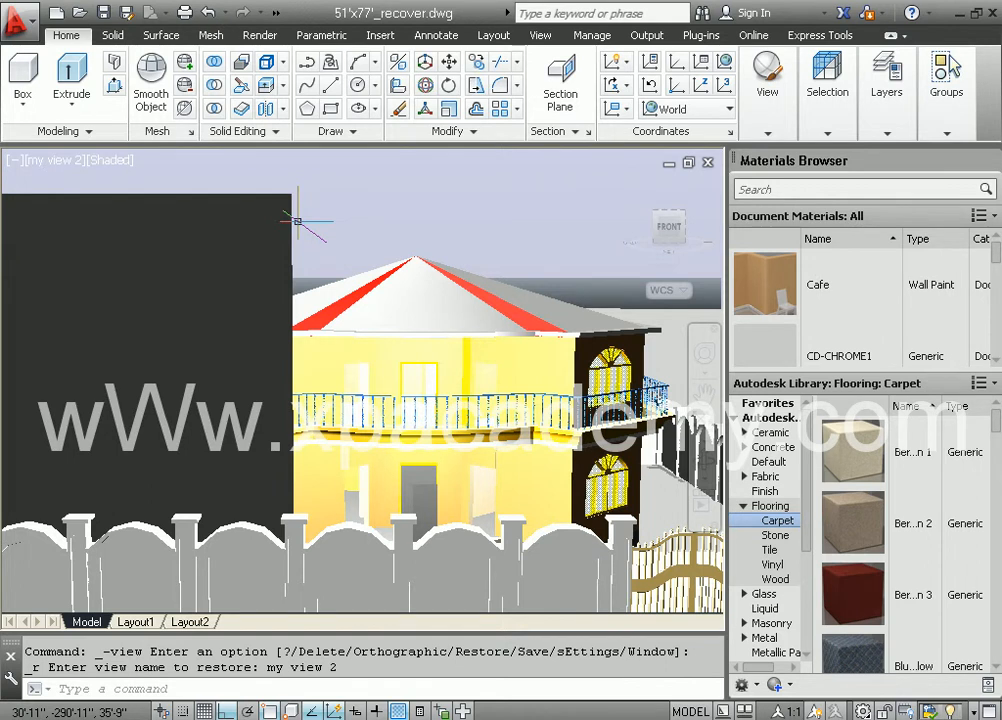
{"action": "left_click", "coordinate": [297, 220]}
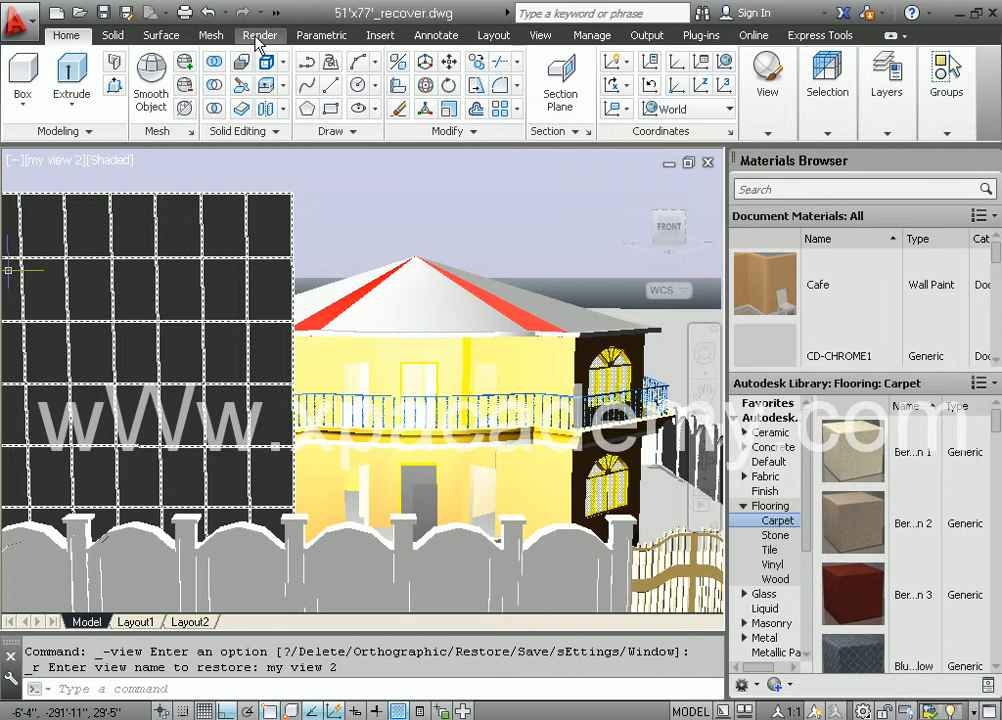
{"action": "left_click", "coordinate": [259, 38]}
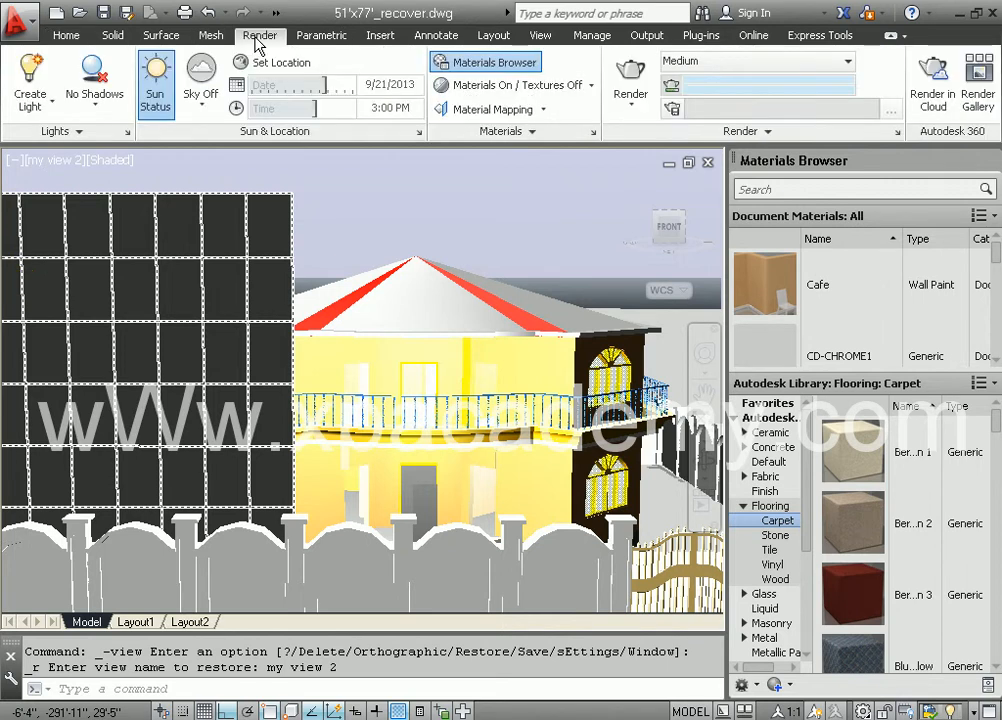
{"action": "key", "text": "Escape"}
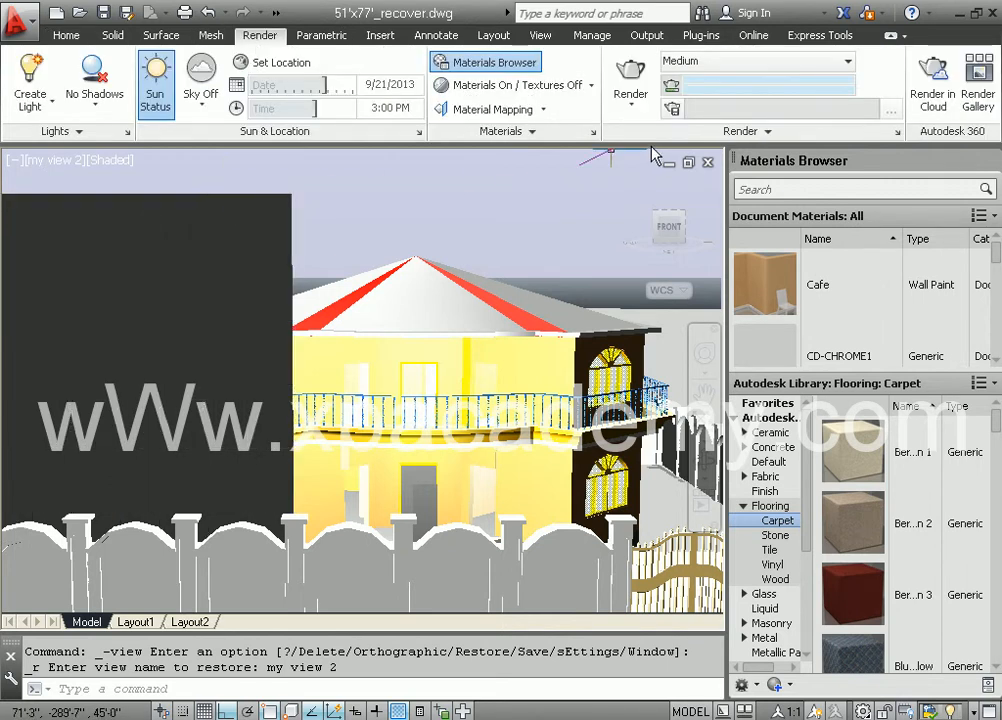
- Set the view's background to the image sky_diff.jpg from the sky textures folder
{"action": "left_click", "coordinate": [627, 76]}
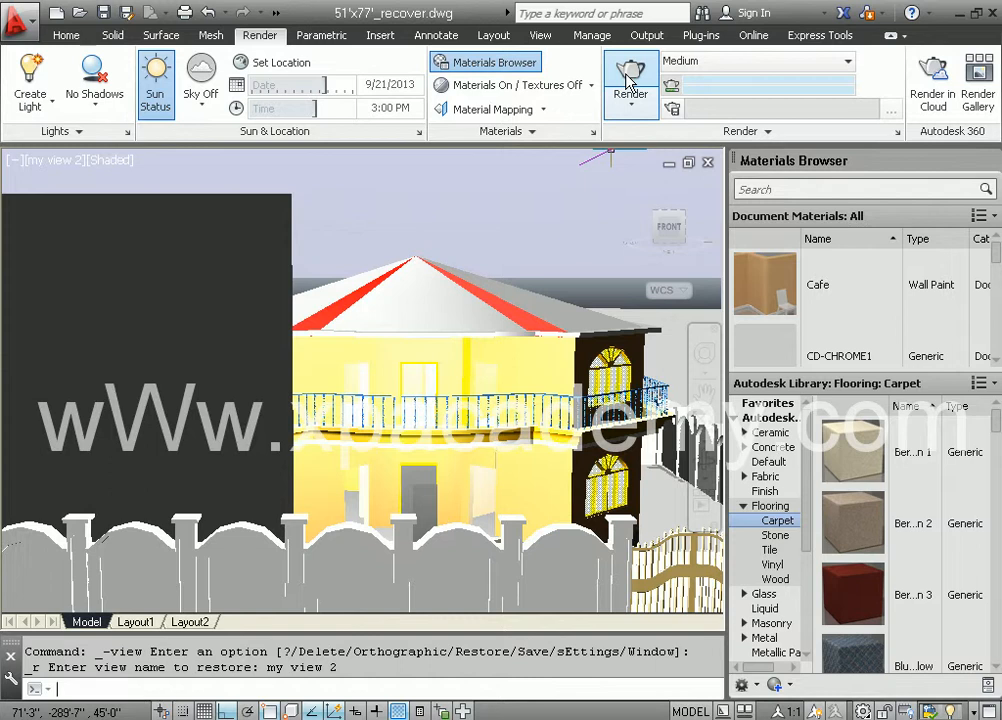
{"action": "type", "text": "bac"}
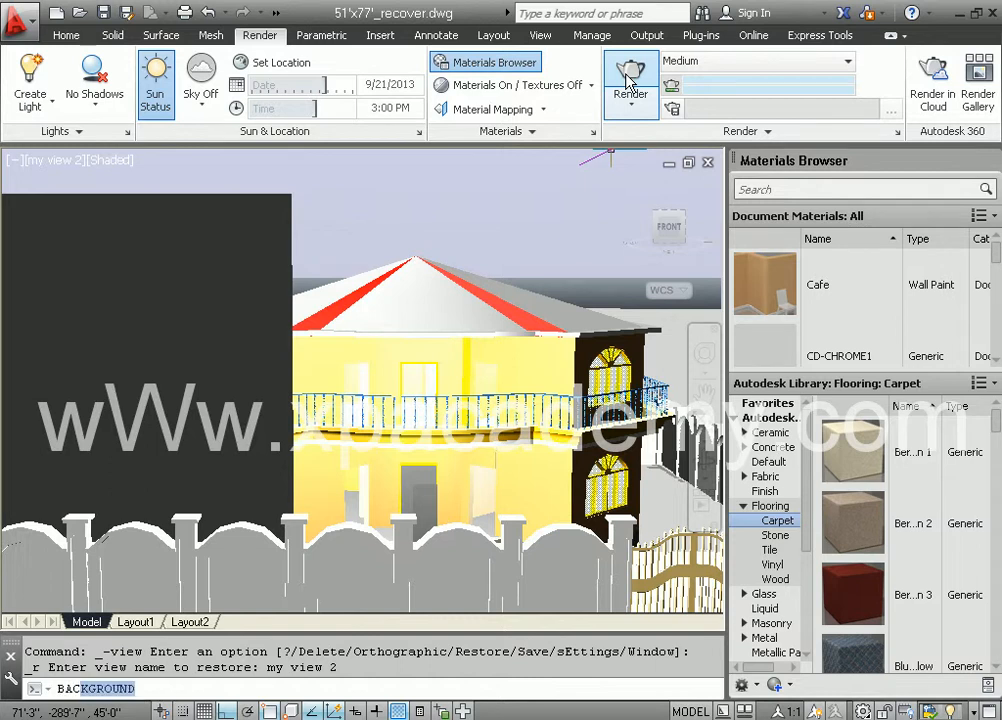
{"action": "type", "text": "k"}
{"action": "key", "text": "Return"}
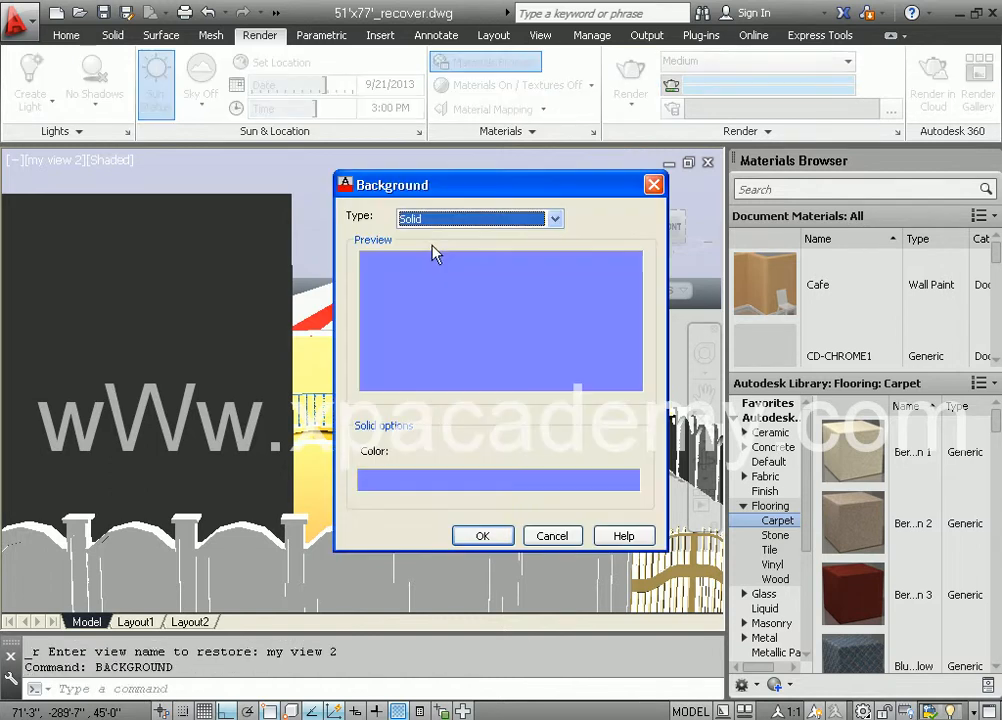
{"action": "left_click", "coordinate": [477, 219]}
{"action": "left_click", "coordinate": [447, 264]}
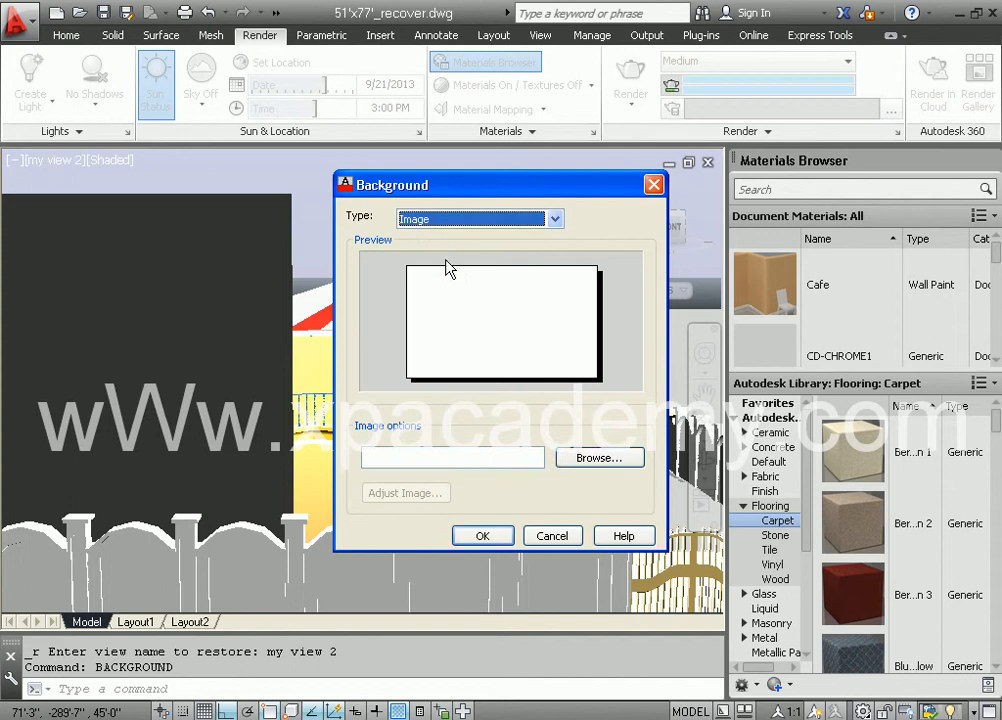
{"action": "left_click", "coordinate": [597, 457]}
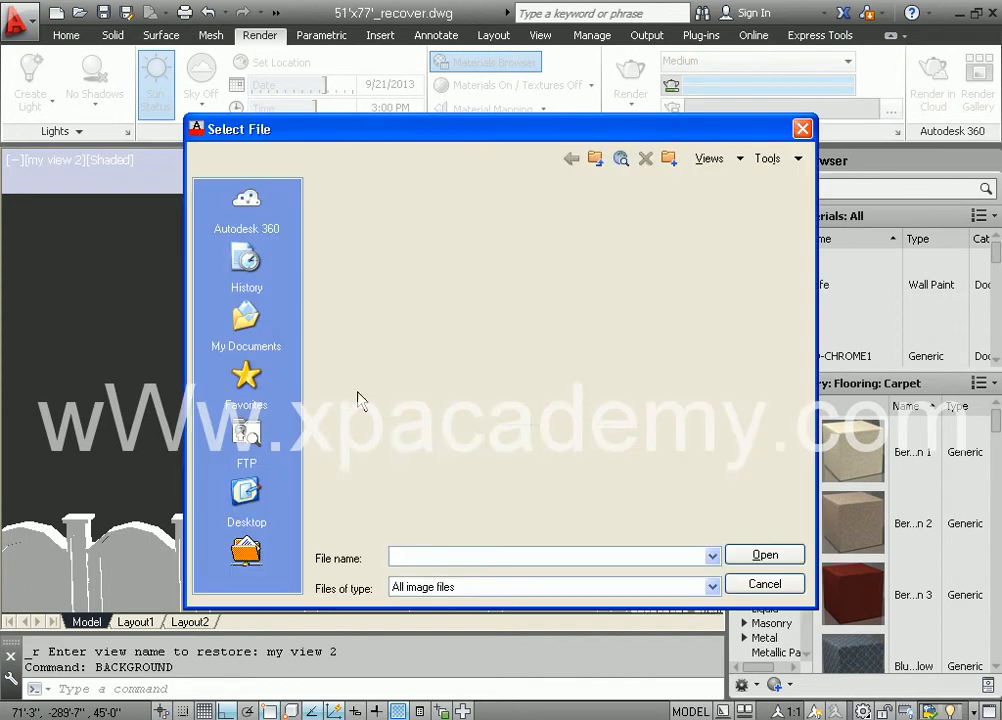
{"action": "left_click_drag", "start_coordinate": [597, 318], "coordinate": [599, 474]}
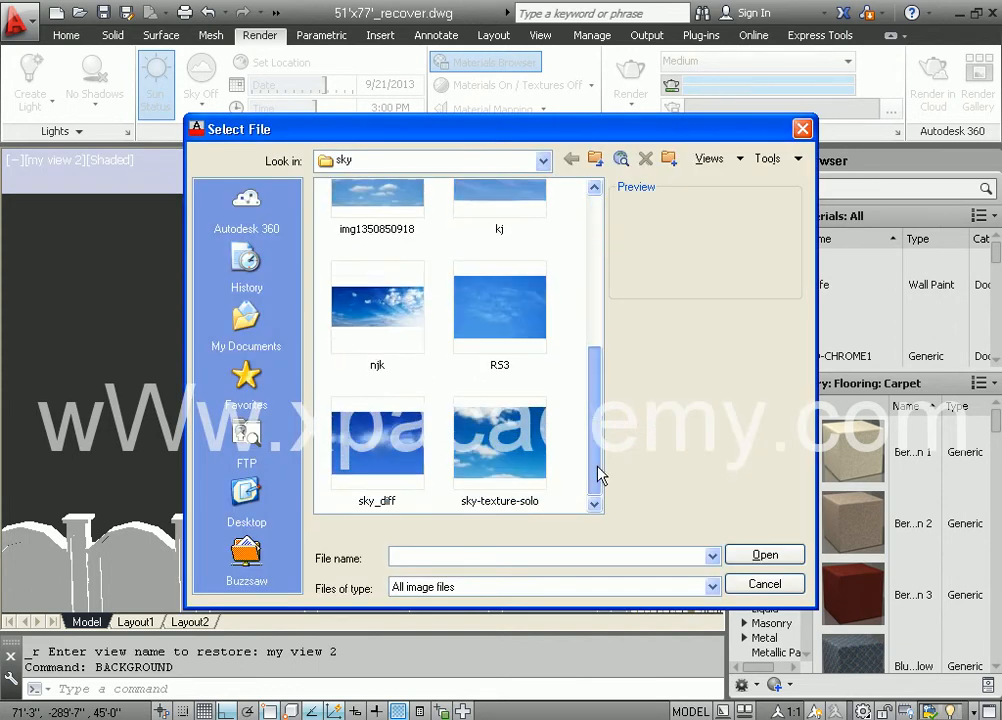
{"action": "left_click", "coordinate": [420, 456]}
{"action": "left_click", "coordinate": [763, 555]}
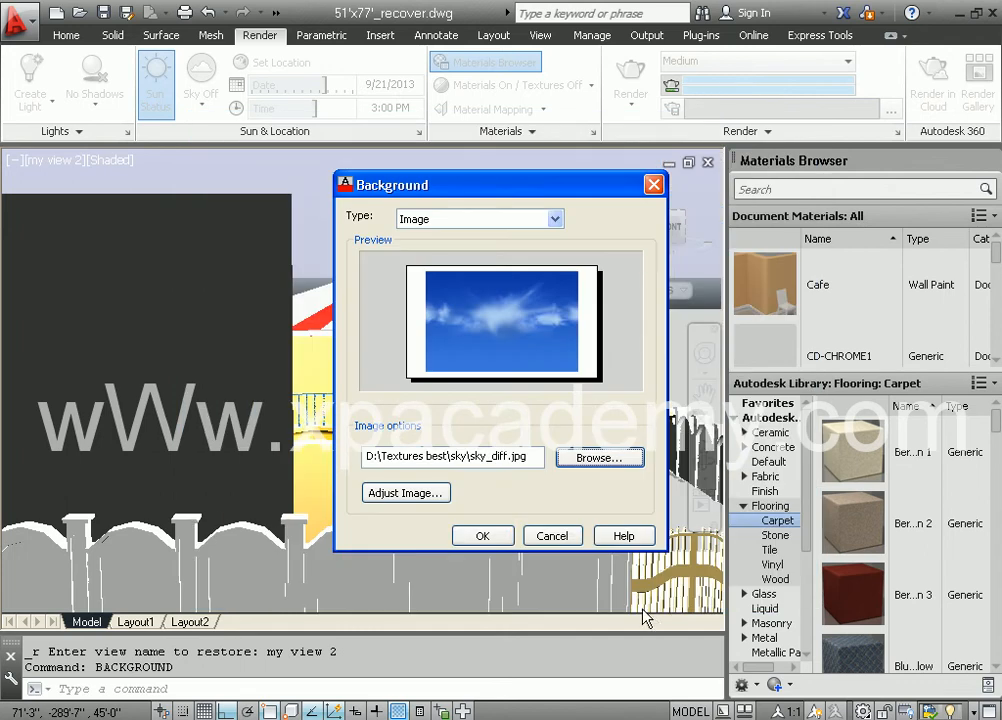
{"action": "left_click", "coordinate": [477, 538]}
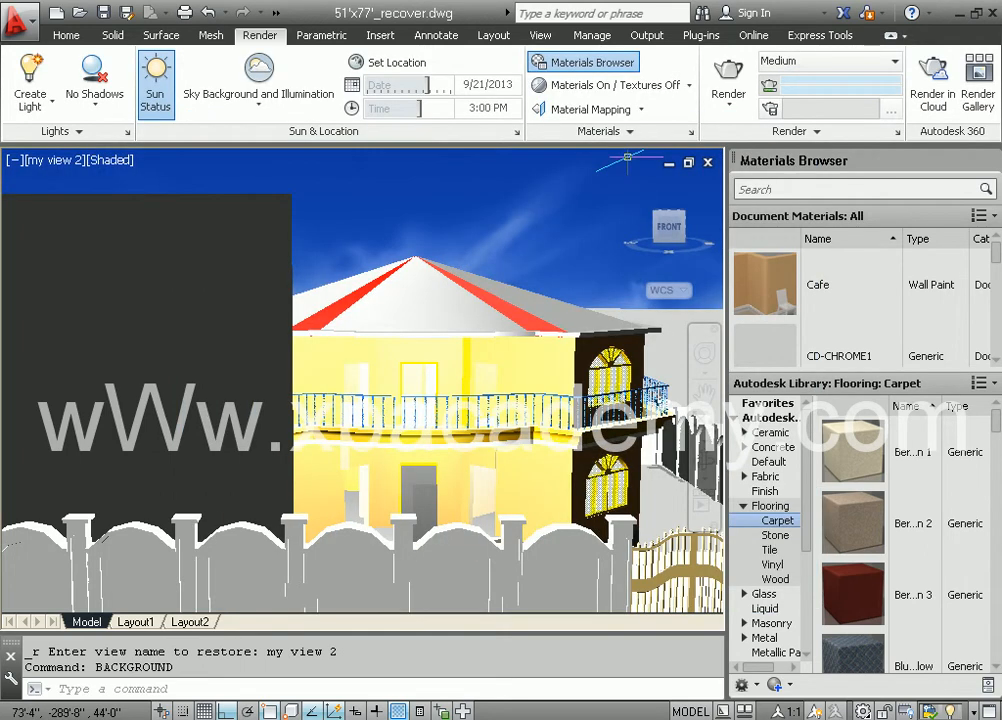
- Render my view 2 and shift the circular base vertically with a move distance of -1'
{"action": "left_click", "coordinate": [730, 80]}
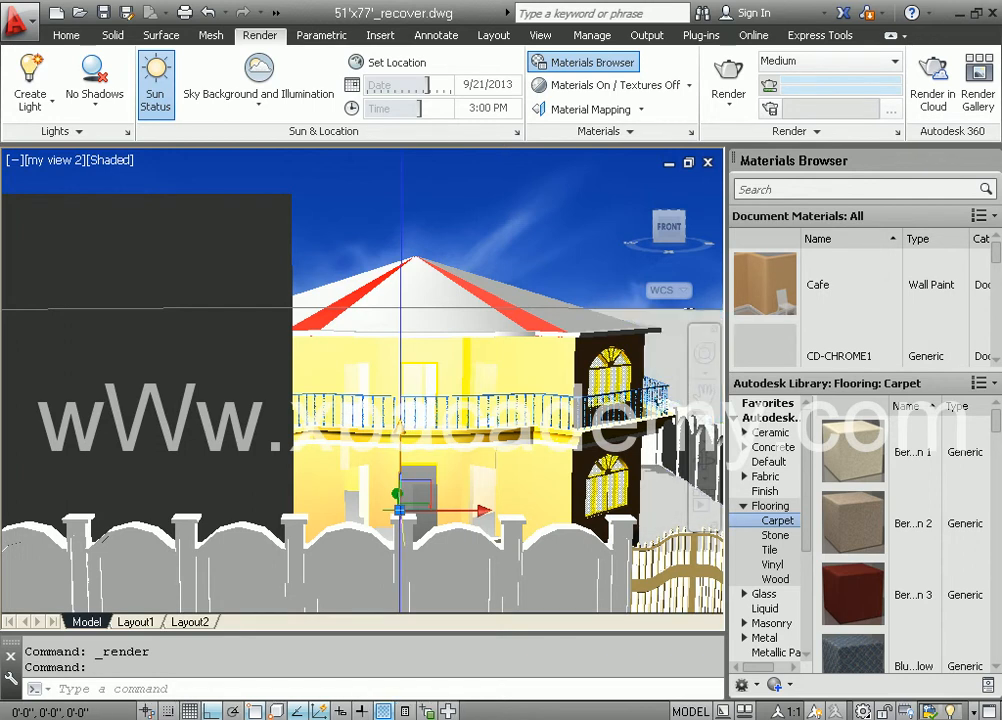
{"action": "left_click", "coordinate": [399, 511]}
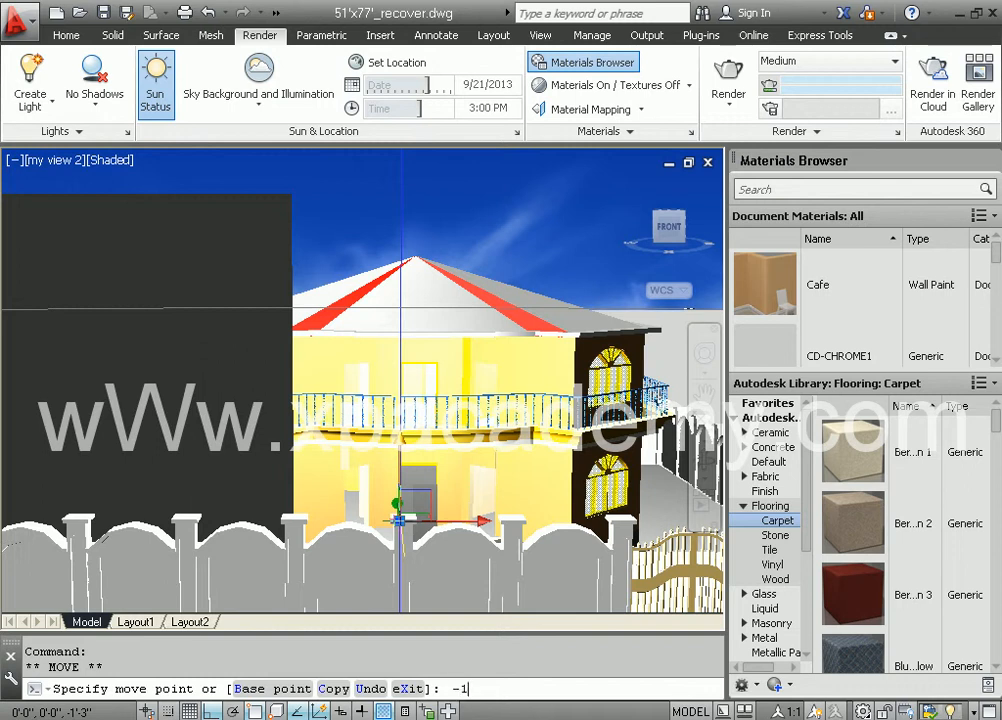
{"action": "type", "text": "'"}
{"action": "key", "text": "Return"}
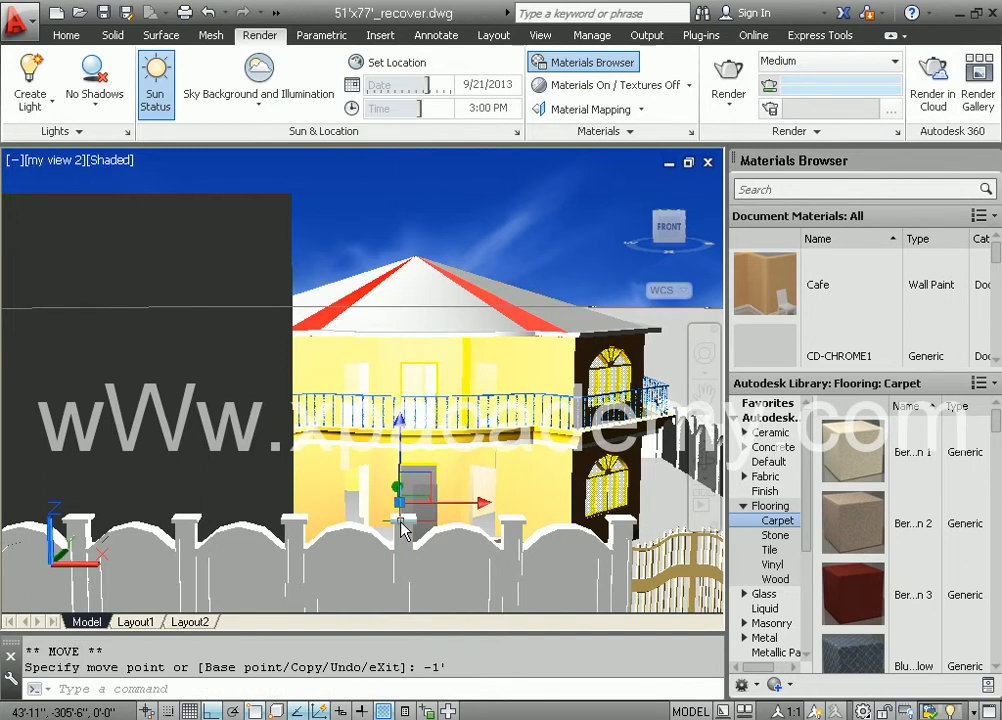
{"action": "key", "text": "Escape"}
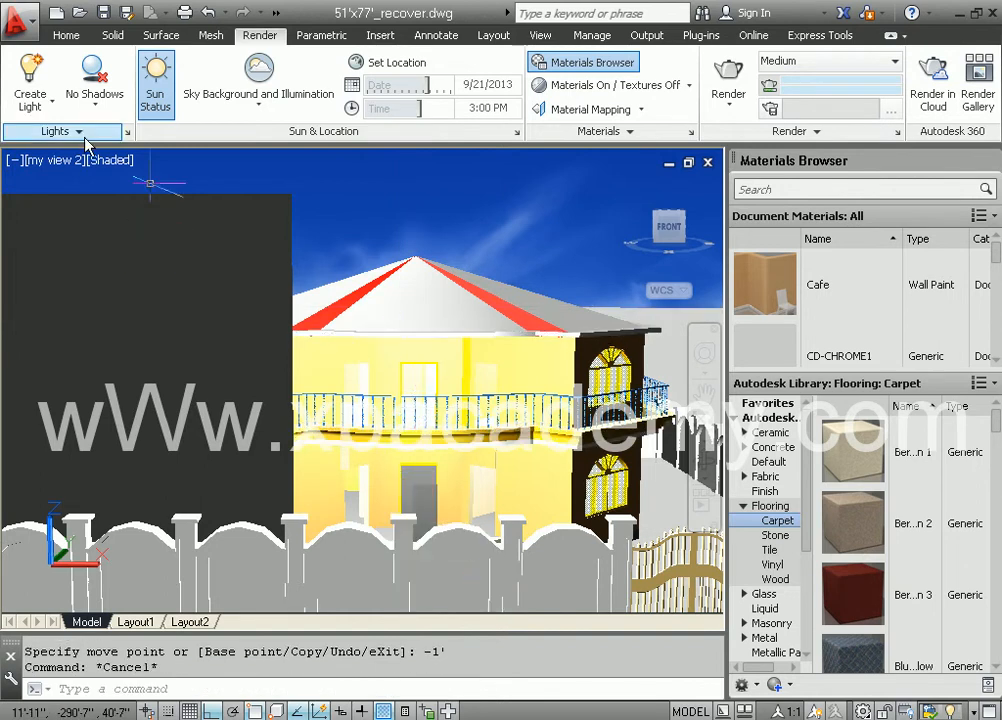
- Show the model in the Realistic visual style and lower the circular base by about 1'-2"
{"action": "left_click", "coordinate": [108, 160]}
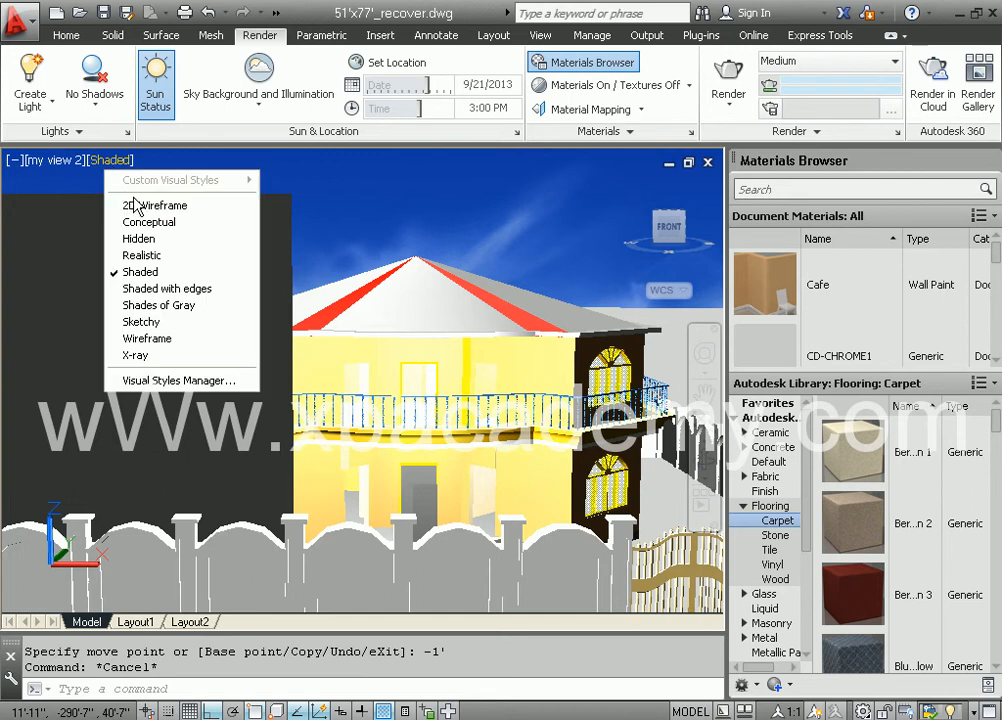
{"action": "left_click", "coordinate": [138, 255]}
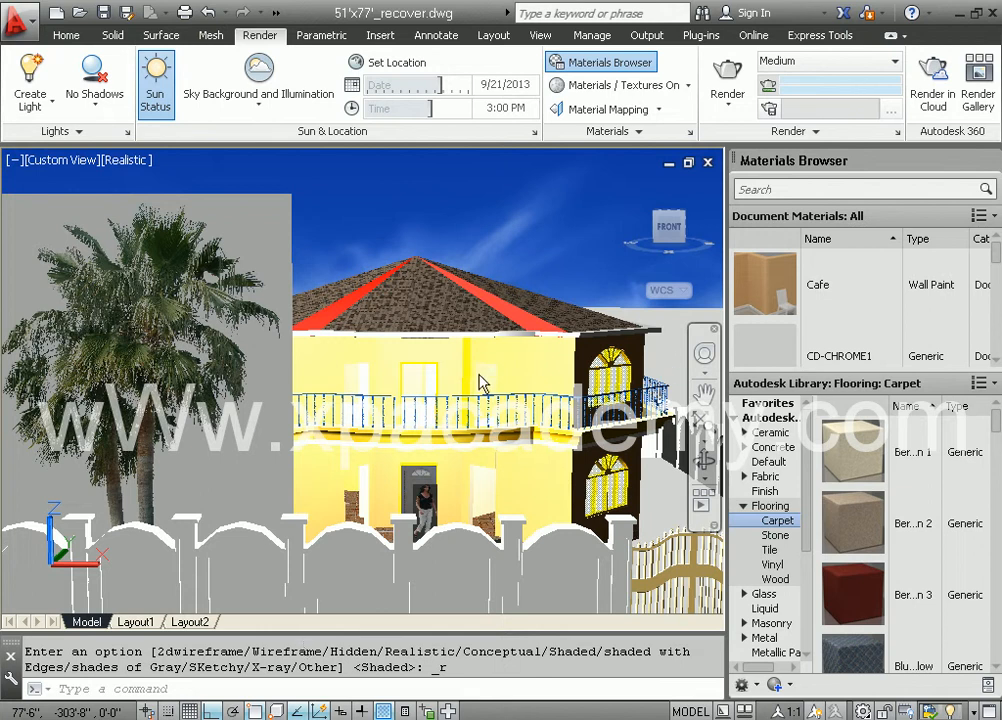
{"action": "left_click", "coordinate": [418, 479]}
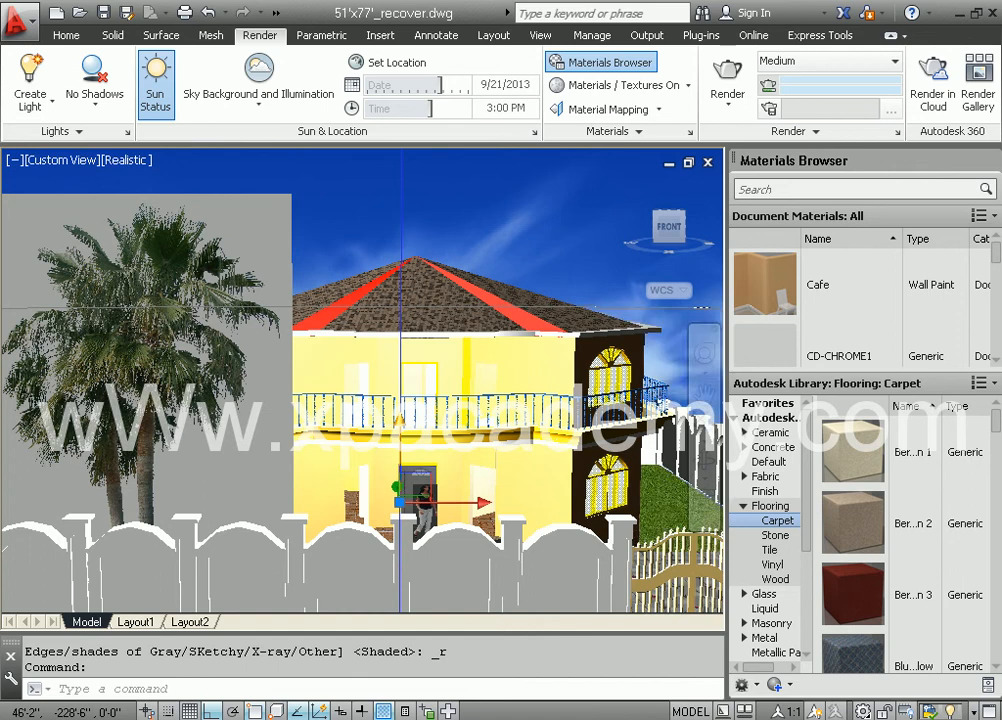
{"action": "left_click", "coordinate": [400, 502]}
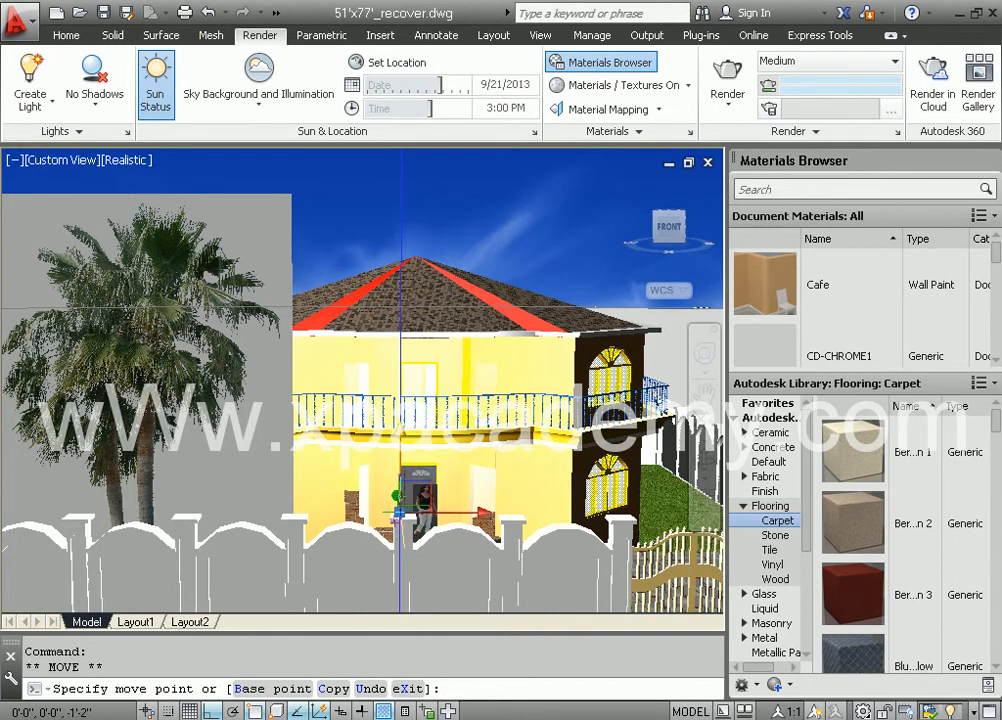
{"action": "left_click", "coordinate": [400, 512]}
{"action": "key", "text": "Escape"}
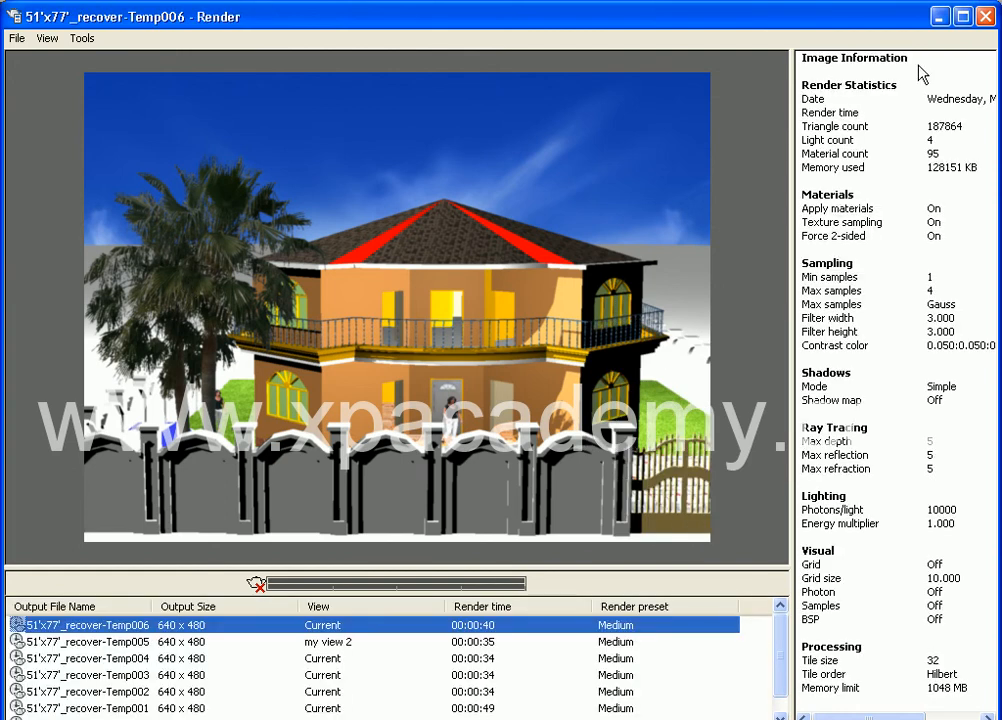
- Close the render window and save the drawing
{"action": "left_click", "coordinate": [984, 17]}
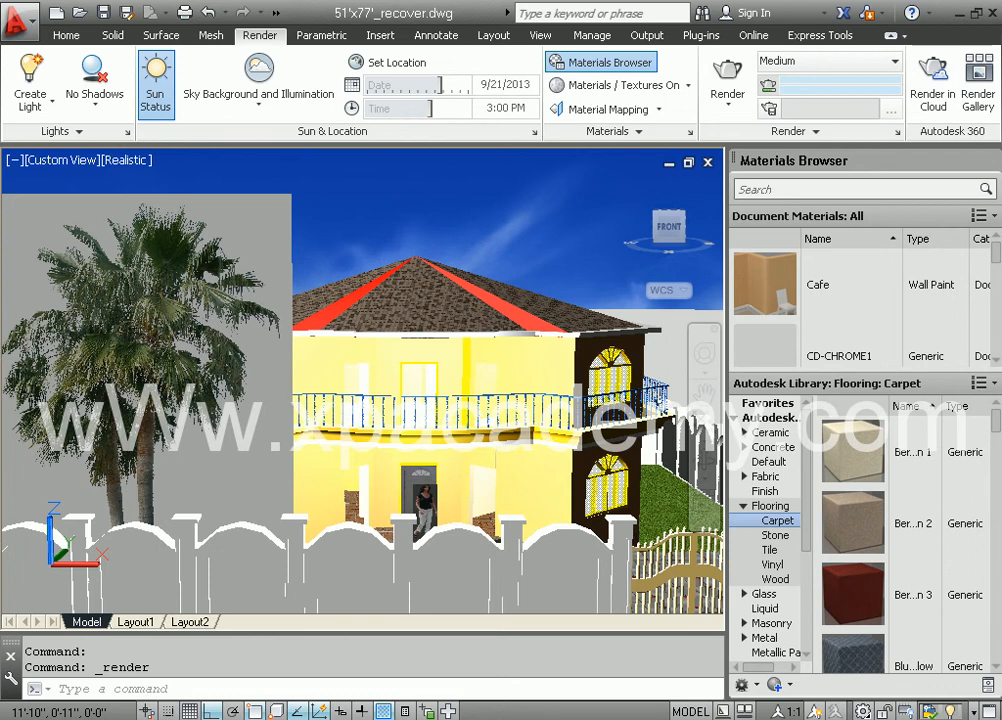
{"action": "key", "text": "ctrl+s"}
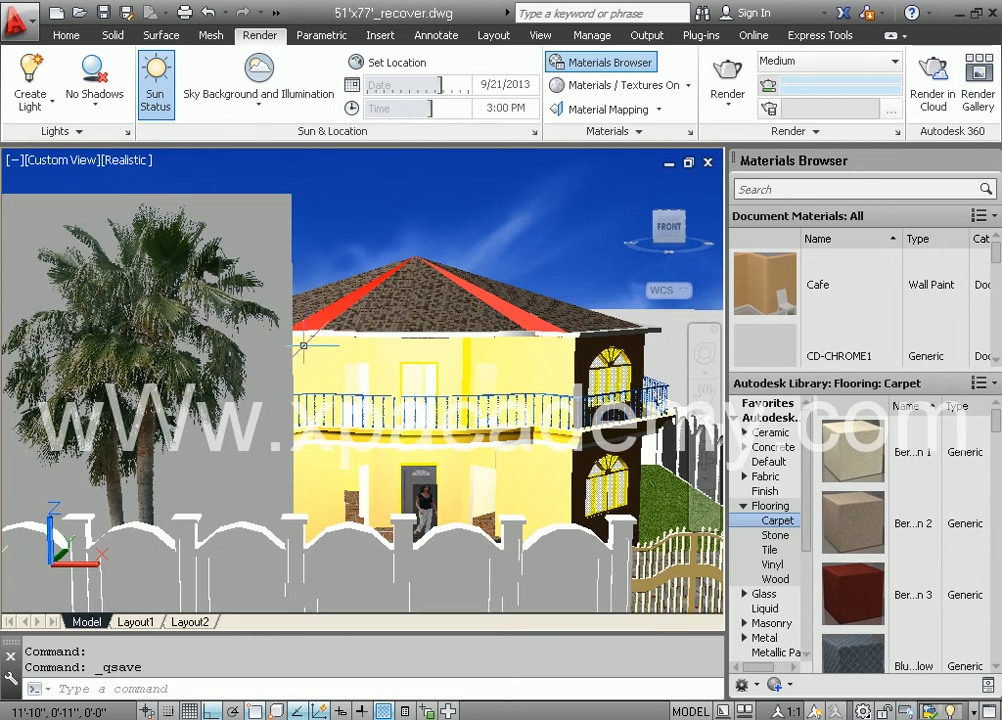
- Show the model in the 2D Wireframe visual style and minimise the program to the desktop
{"action": "left_click", "coordinate": [118, 163]}
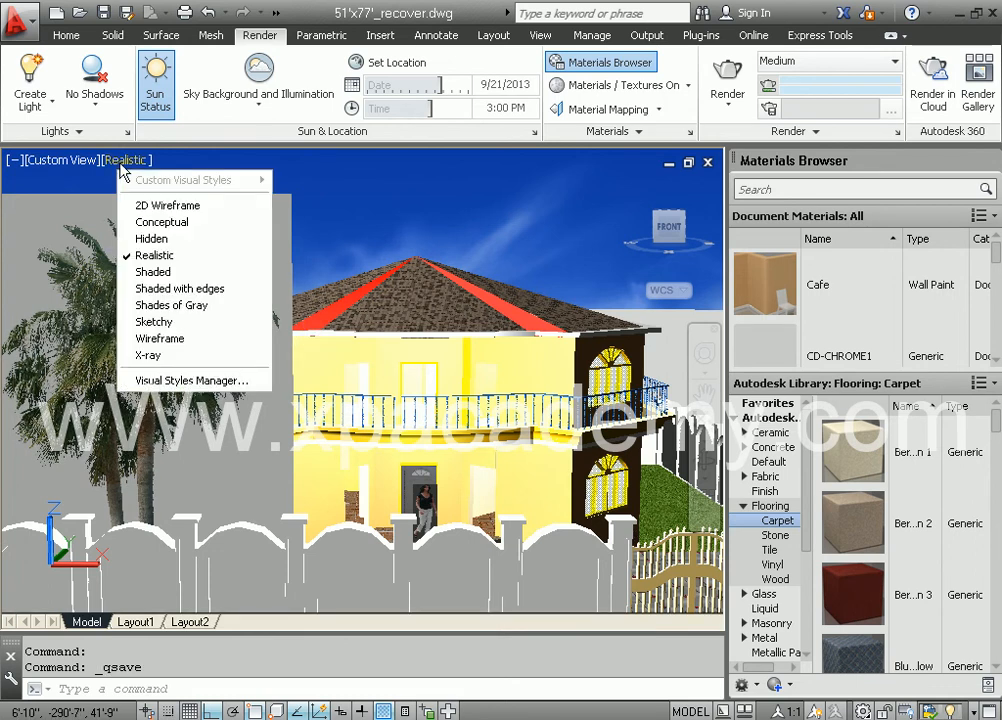
{"action": "left_click", "coordinate": [155, 202]}
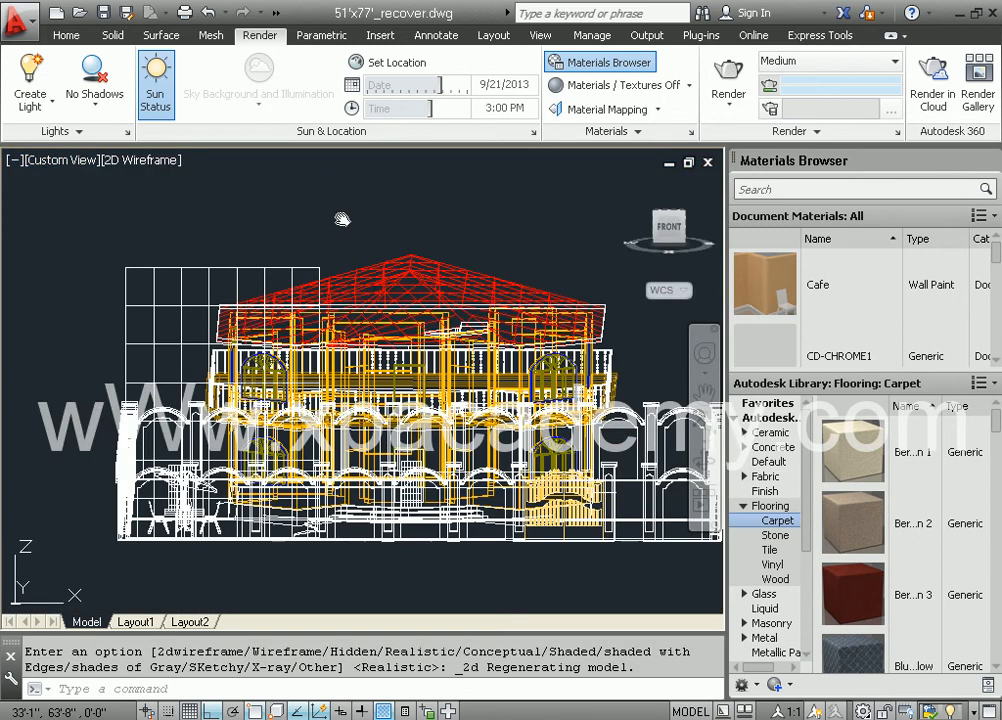
{"action": "middle_click_drag", "start_coordinate": [342, 217], "coordinate": [310, 230]}
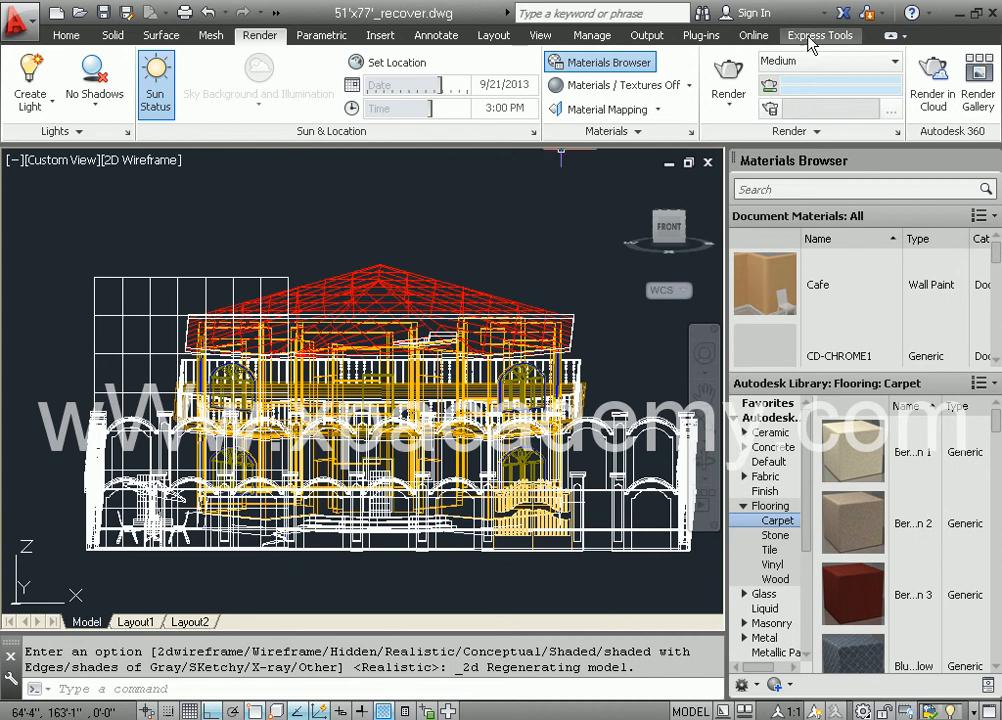
{"action": "left_click", "coordinate": [958, 13]}
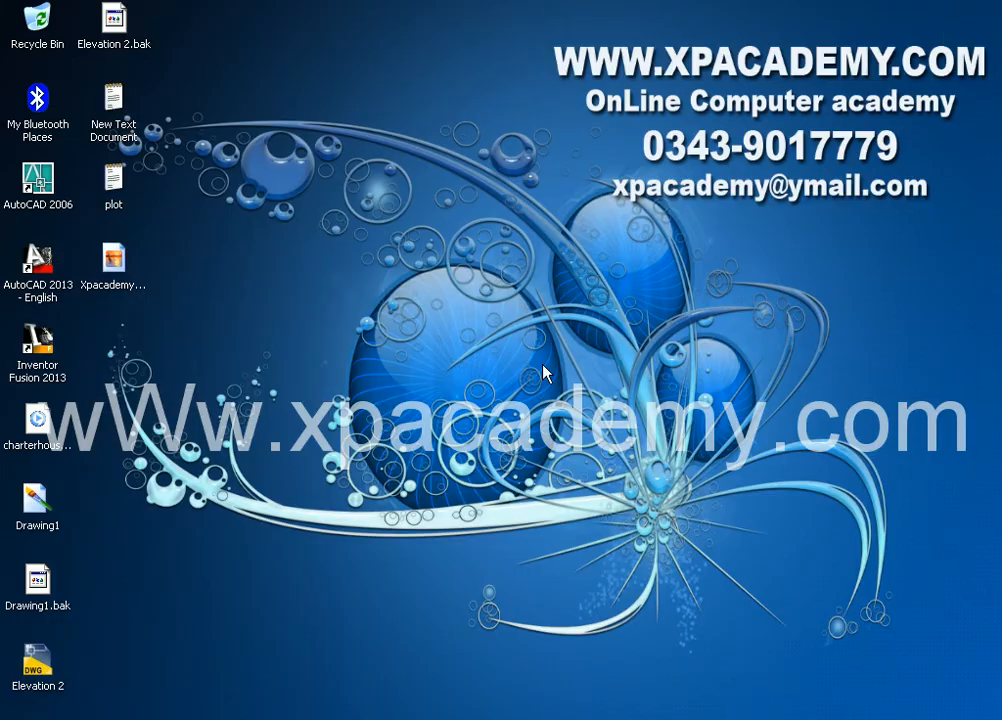